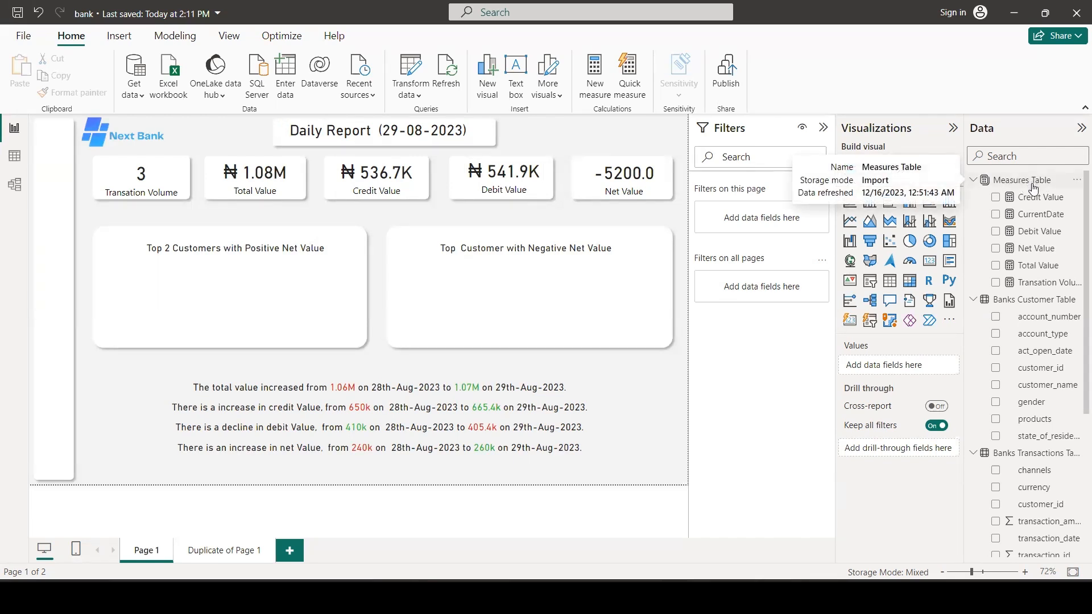
# Start a new measure in the Measures Table with the formula CurrentDate = FORMAT(TODAY(), "DD-MM-YYYY")
pyautogui.scroll(-4, 1045, 273)
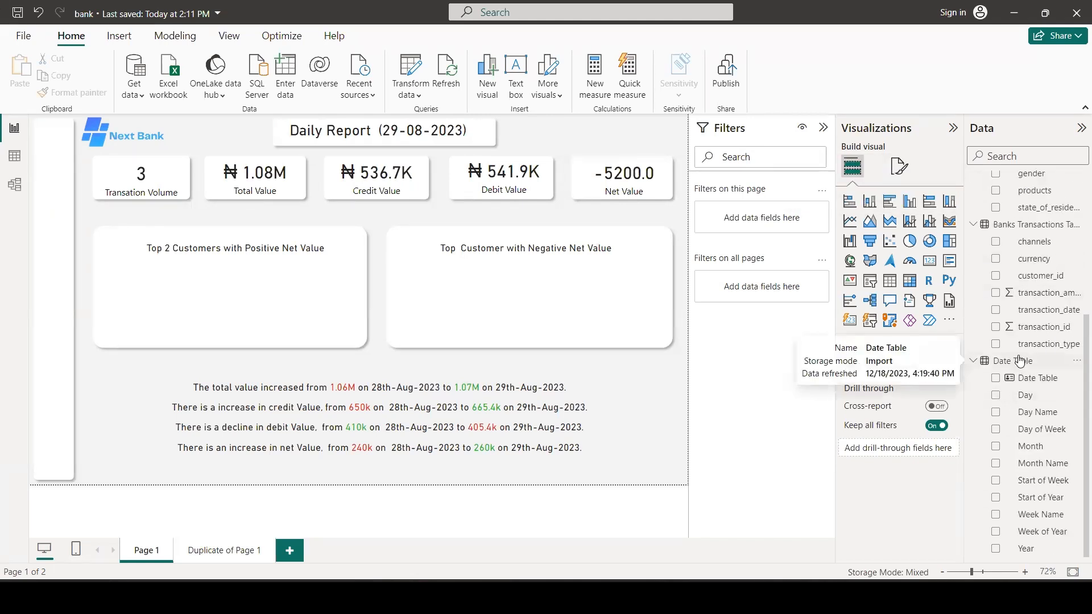
pyautogui.scroll(4, 1018, 367)
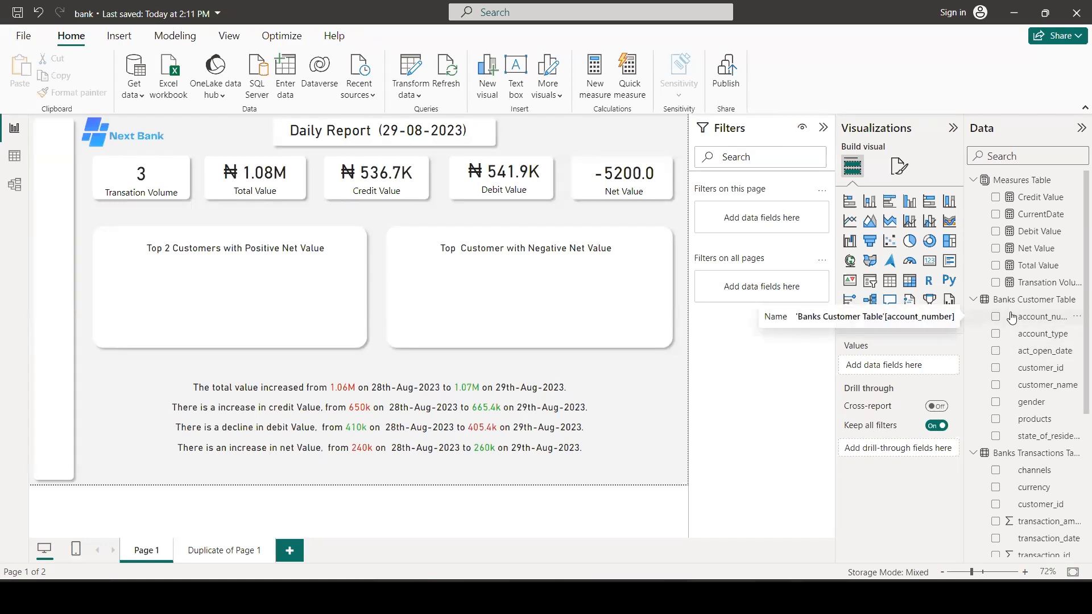
pyautogui.click(1009, 181)
pyautogui.click(298, 84)
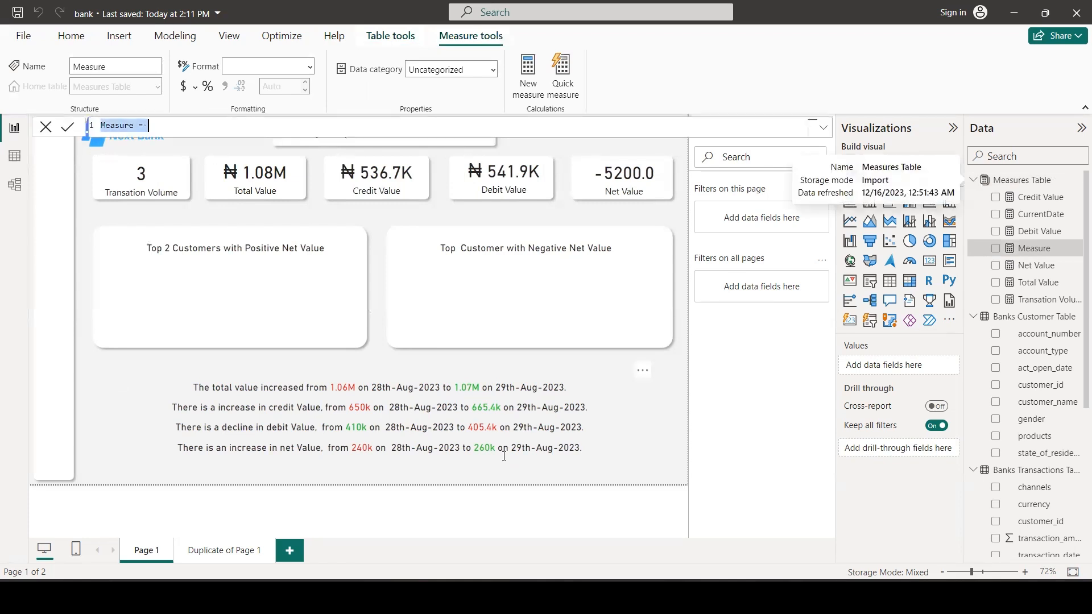
pyautogui.write('CurrentDate = FORMAT(TODAY(), "DD-MM-YYYY")')
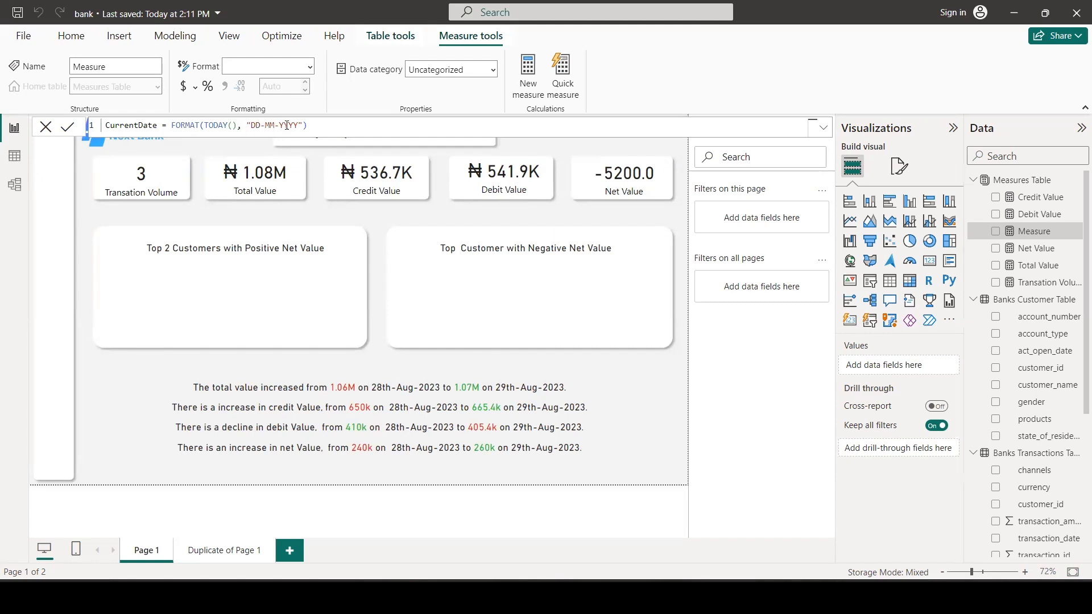
# Strip the FORMAT wrapper from the new measure so it reads CurrentDate = TODAY(), and commit it
pyautogui.moveTo(323, 130); pyautogui.dragTo(238, 127)
pyautogui.press('BackSpace')
pyautogui.click(204, 125)
pyautogui.moveTo(204, 126); pyautogui.dragTo(173, 126)
pyautogui.press('BackSpace')
pyautogui.press('Return')
# Add a card visual to the report page showing the CurrentDate measure
pyautogui.click(930, 262)
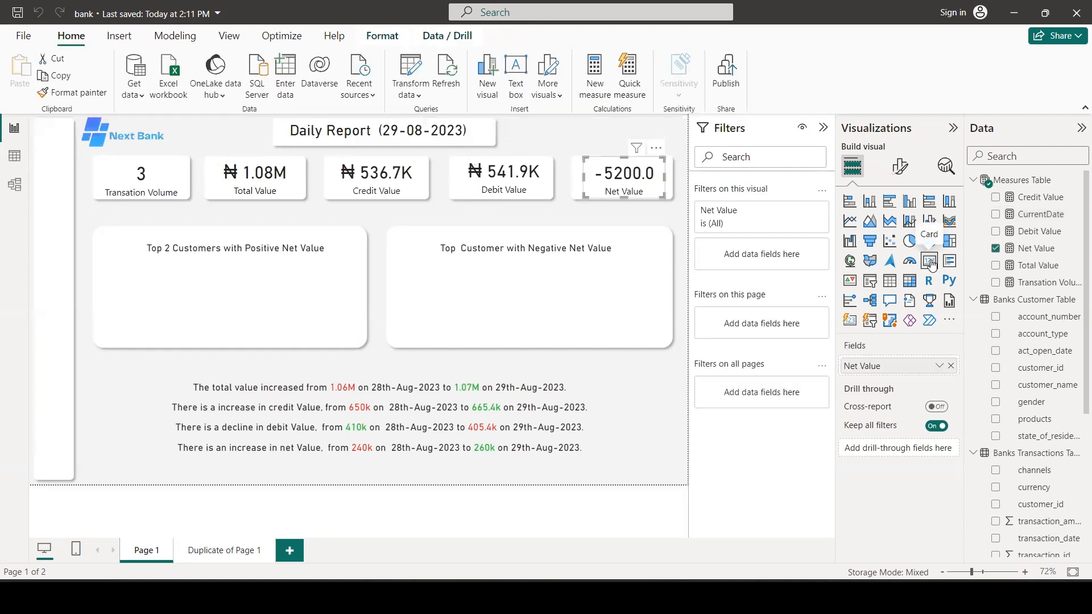
pyautogui.click(931, 263)
pyautogui.moveTo(1041, 215); pyautogui.dragTo(892, 361)
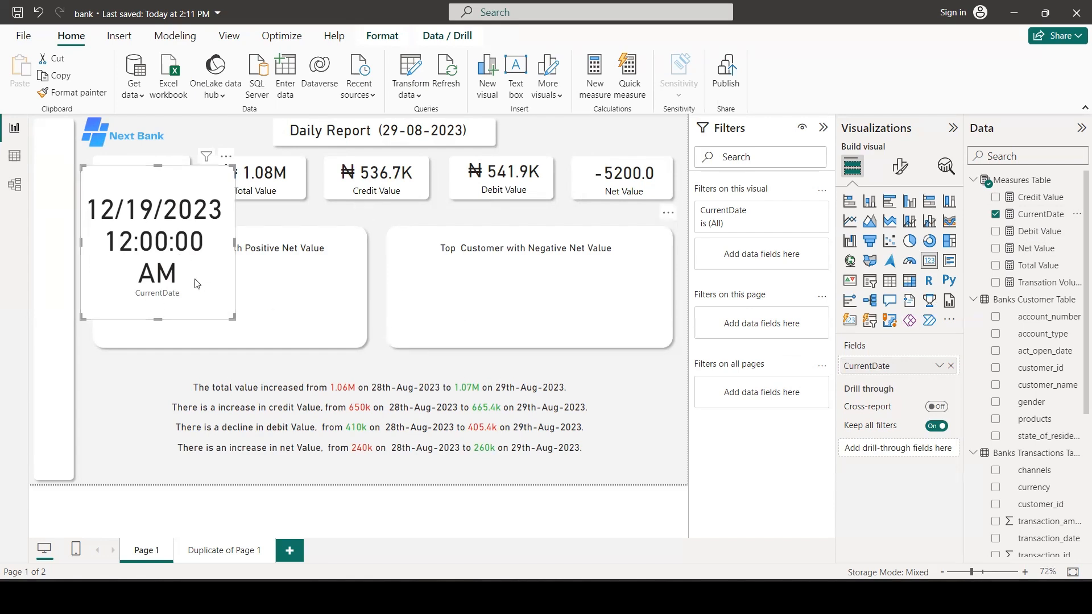
# Edit the CurrentDate measure to FORMAT(TODAY(), "DD-MM-YYYY") and commit it
pyautogui.click(1057, 220)
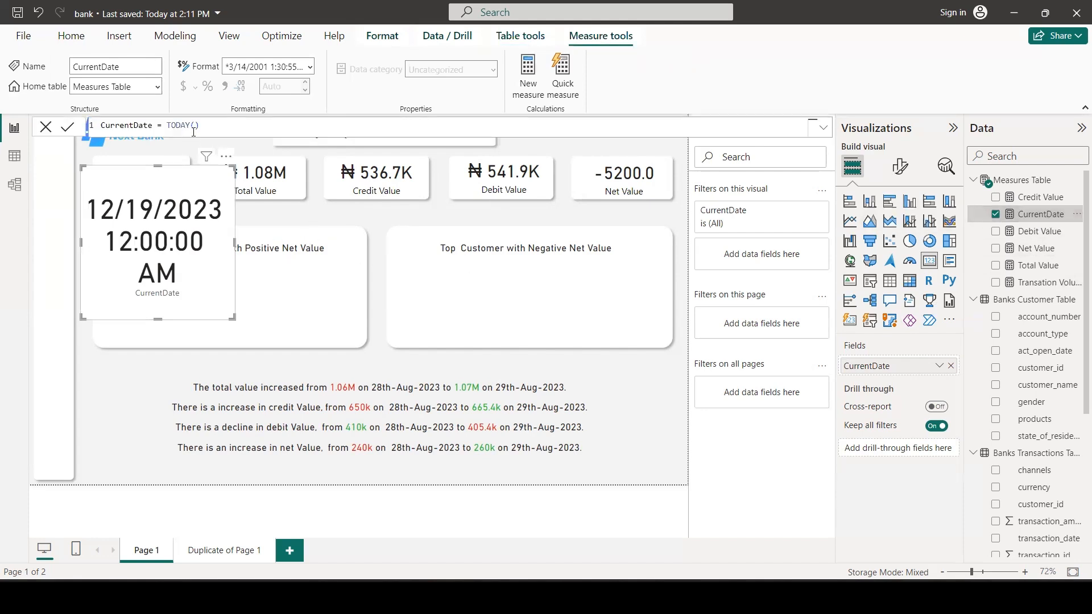
pyautogui.doubleClick(168, 125)
pyautogui.write('FORMAT')
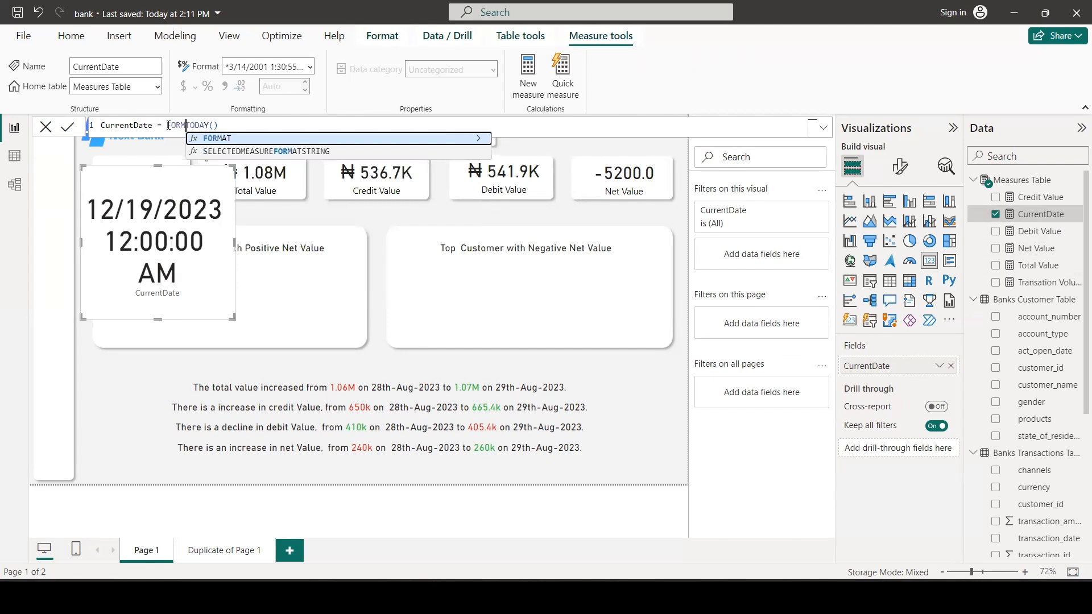
pyautogui.write('(')
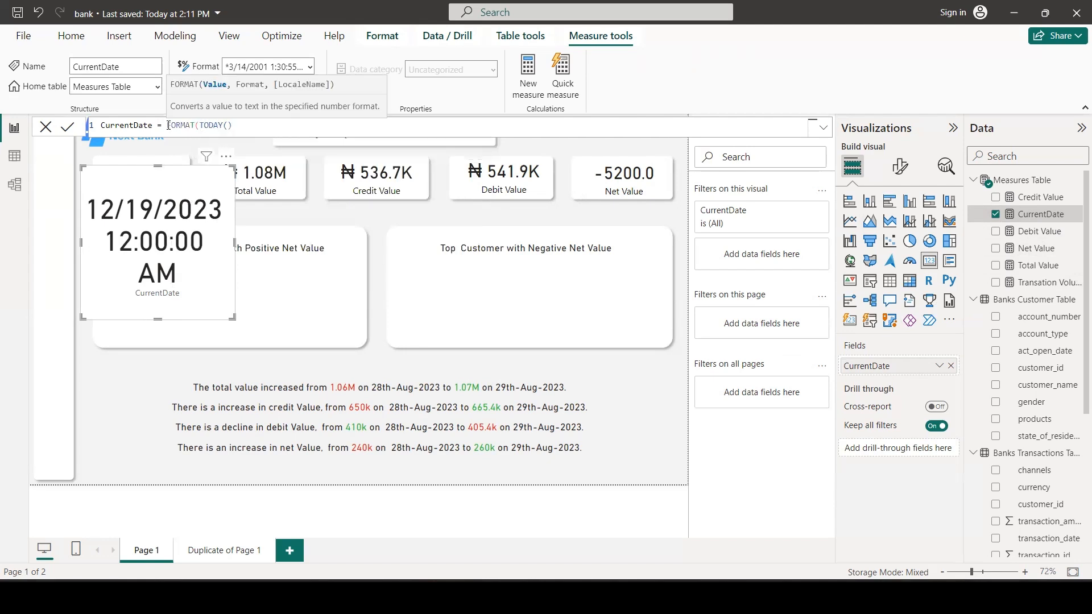
pyautogui.click(235, 125)
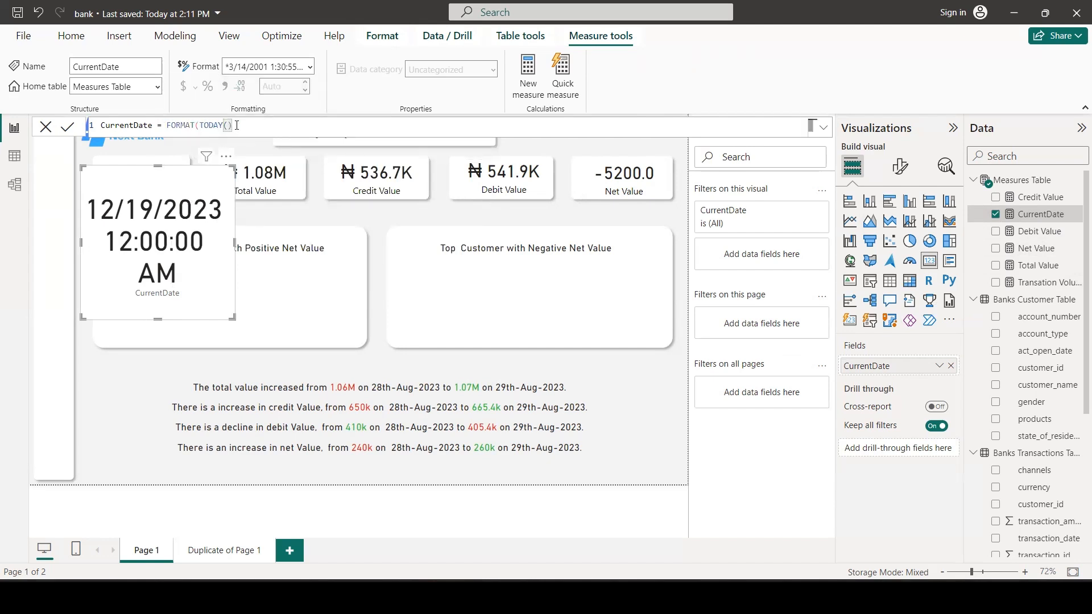
pyautogui.write(',')
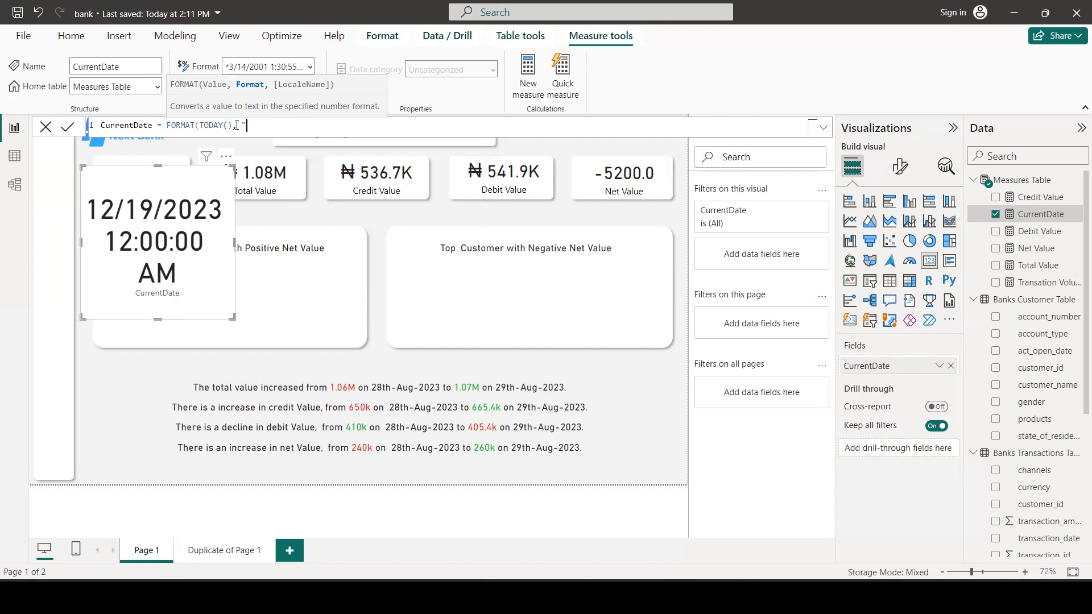
pyautogui.write(' "DD-MM-YYYY")')
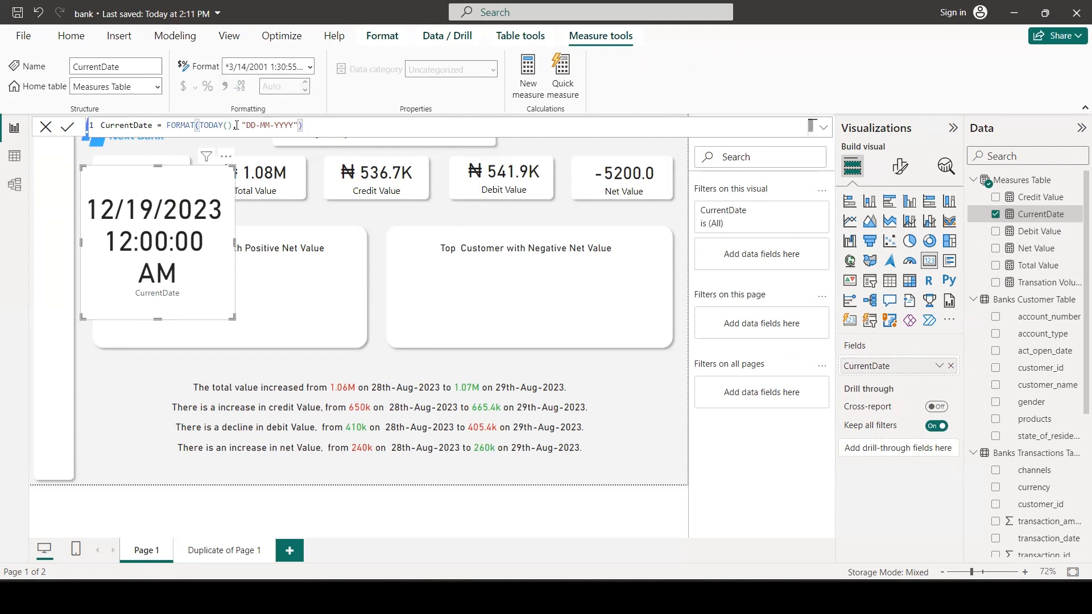
pyautogui.click(374, 176)
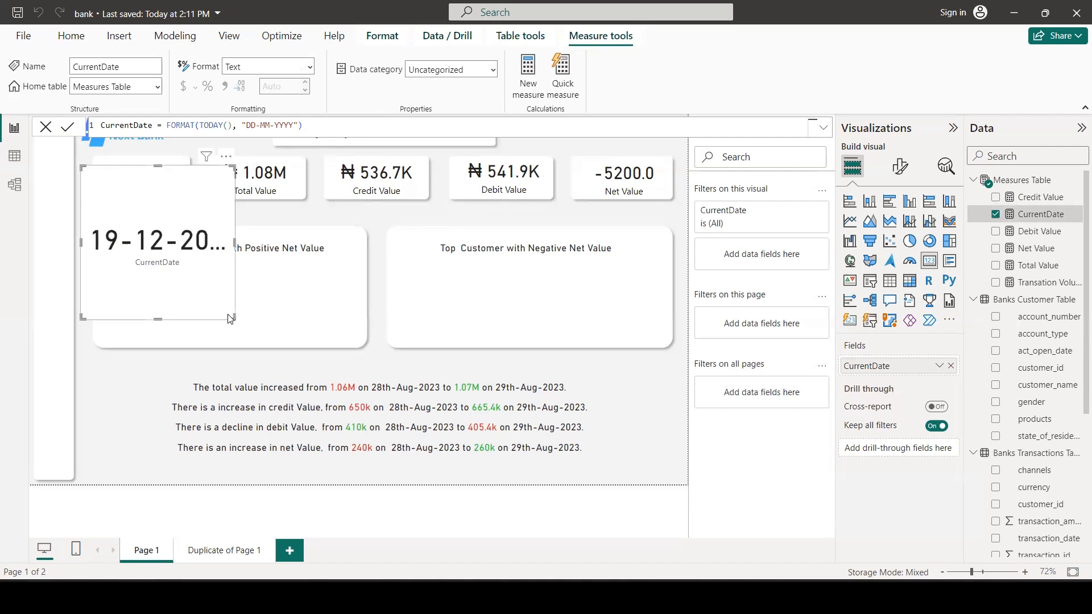
# Shrink the CurrentDate card's height and move it up to the Daily Report title
pyautogui.moveTo(233, 317); pyautogui.dragTo(233, 309)
pyautogui.moveTo(230, 267); pyautogui.dragTo(230, 239)
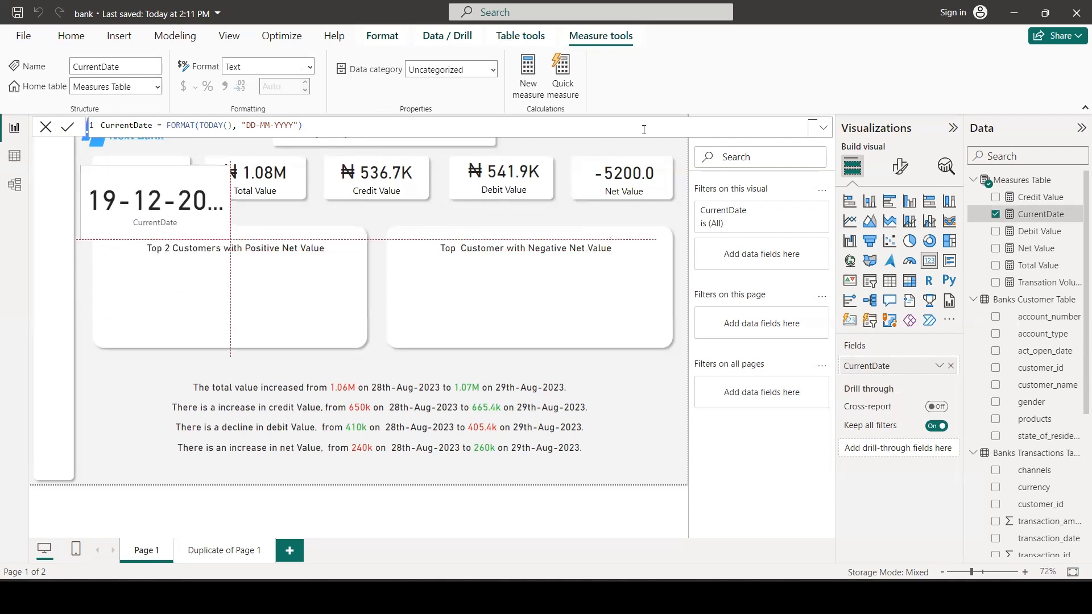
pyautogui.click(381, 161)
pyautogui.moveTo(176, 203); pyautogui.dragTo(536, 158)
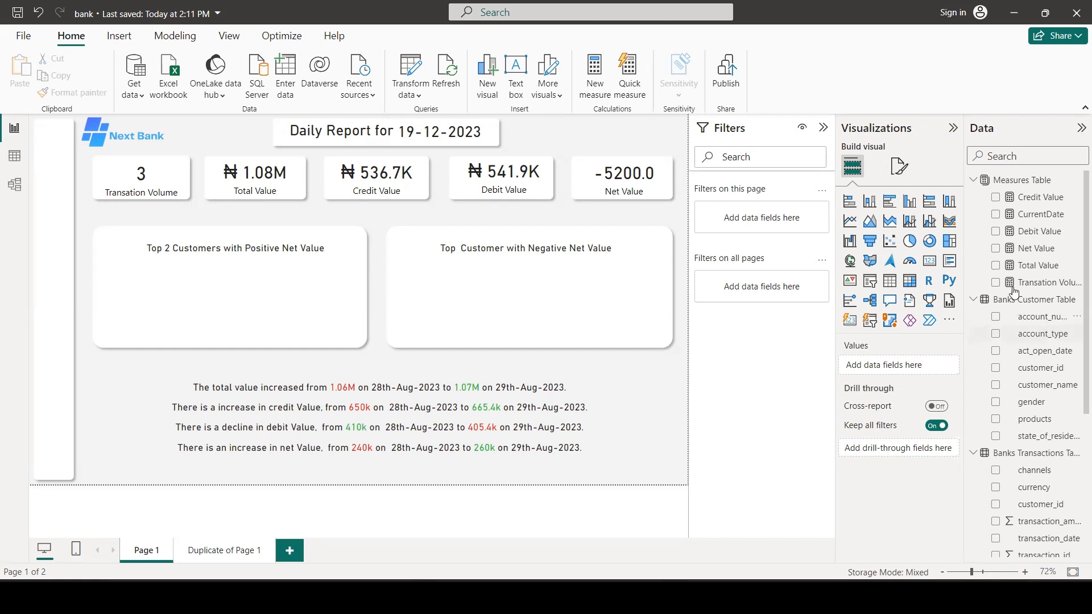
# Write a PreviousBusinessDay measure in the Measures Table that subtracts 3 days from TODAY() on Mondays, otherwise 1, formatted as "DD-MM-YYYY"
pyautogui.click(1022, 181)
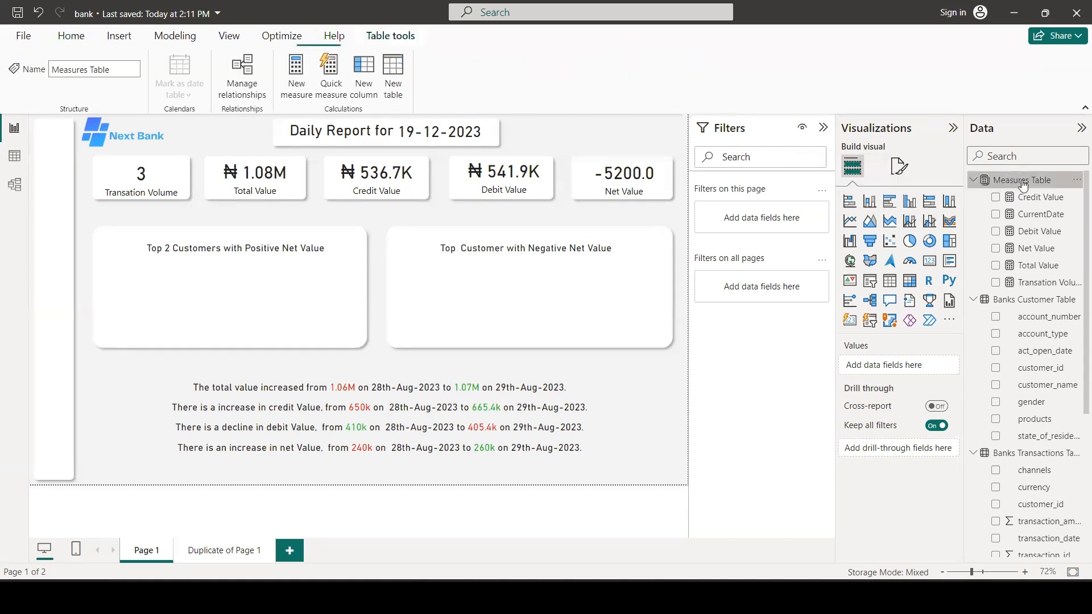
pyautogui.click(291, 74)
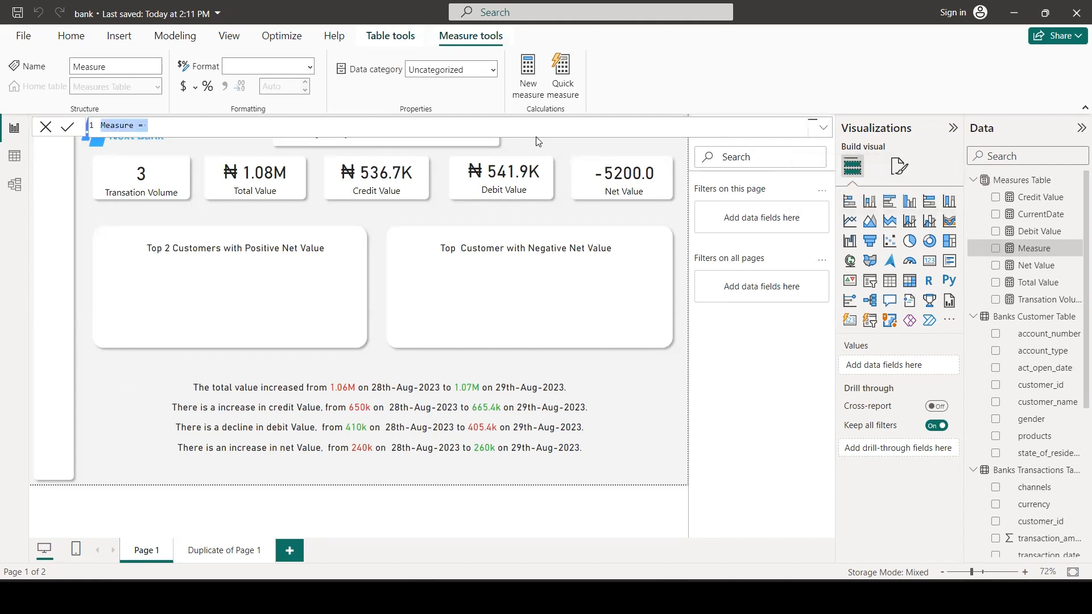
pyautogui.write('PreviousBusinessDay = VAR CurrentDayOfWeek = WEEKDAY(TODAY(), 2) VAR DaysToSubtract = IF(CurrentDayOfWeek = 1, 3, 1) VAR PreviousDate = TODAY() - DaysToSubtract RETURN     FORMAT(PreviousDate, "DD-MM-YYYY")')
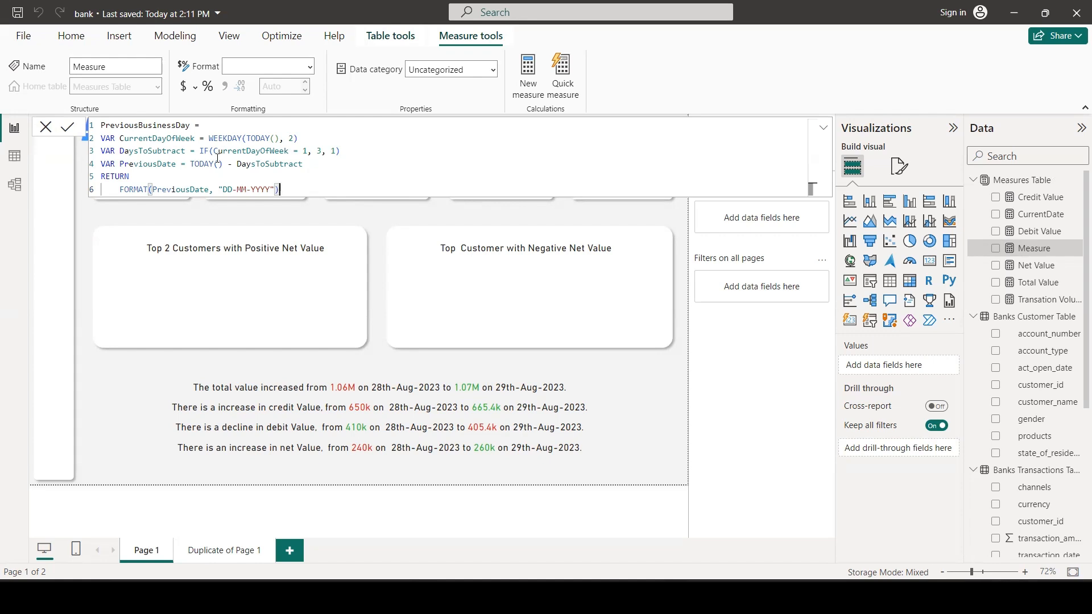
pyautogui.click(8, 220)
pyautogui.moveTo(585, 257)
pyautogui.mouseDown()
pyautogui.moveTo(594, 229)
pyautogui.moveTo(621, 256)
pyautogui.moveTo(670, 226)
pyautogui.moveTo(673, 241)
pyautogui.moveTo(728, 218)
pyautogui.mouseUp()
pyautogui.moveTo(761, 186); pyautogui.dragTo(777, 178)
pyautogui.moveTo(760, 194)
pyautogui.mouseDown()
pyautogui.moveTo(750, 221)
pyautogui.moveTo(778, 198)
pyautogui.mouseUp()
pyautogui.moveTo(776, 215); pyautogui.dragTo(791, 190)
pyautogui.moveTo(802, 207); pyautogui.dragTo(806, 191)
pyautogui.moveTo(597, 300)
pyautogui.mouseDown()
pyautogui.moveTo(638, 279)
pyautogui.moveTo(637, 335)
pyautogui.mouseUp()
pyautogui.moveTo(647, 308)
pyautogui.mouseDown()
pyautogui.moveTo(697, 302)
pyautogui.moveTo(750, 261)
pyautogui.moveTo(796, 253)
pyautogui.moveTo(865, 199)
pyautogui.mouseUp()
pyautogui.moveTo(649, 374); pyautogui.dragTo(702, 382)
pyautogui.moveTo(716, 338)
pyautogui.mouseDown()
pyautogui.moveTo(718, 370)
pyautogui.moveTo(717, 322)
pyautogui.moveTo(804, 287)
pyautogui.mouseUp()
pyautogui.moveTo(812, 270); pyautogui.dragTo(841, 234)
pyautogui.moveTo(819, 299); pyautogui.dragTo(870, 256)
pyautogui.moveTo(872, 260)
pyautogui.mouseDown()
pyautogui.moveTo(872, 239)
pyautogui.moveTo(881, 246)
pyautogui.mouseUp()
pyautogui.moveTo(681, 428); pyautogui.dragTo(704, 404)
pyautogui.moveTo(689, 405)
pyautogui.mouseDown()
pyautogui.moveTo(718, 465)
pyautogui.moveTo(770, 401)
pyautogui.mouseUp()
pyautogui.moveTo(794, 371)
pyautogui.mouseDown()
pyautogui.moveTo(820, 338)
pyautogui.moveTo(883, 323)
pyautogui.moveTo(865, 281)
pyautogui.mouseUp()
pyautogui.moveTo(898, 282); pyautogui.dragTo(895, 312)
pyautogui.moveTo(869, 267); pyautogui.dragTo(895, 305)
pyautogui.moveTo(763, 447); pyautogui.dragTo(747, 490)
pyautogui.moveTo(732, 492); pyautogui.dragTo(770, 515)
pyautogui.moveTo(755, 508)
pyautogui.mouseDown()
pyautogui.moveTo(818, 460)
pyautogui.moveTo(856, 386)
pyautogui.moveTo(902, 392)
pyautogui.mouseUp()
pyautogui.moveTo(885, 375); pyautogui.dragTo(922, 377)
pyautogui.moveTo(904, 339)
pyautogui.mouseDown()
pyautogui.moveTo(922, 378)
pyautogui.moveTo(914, 326)
pyautogui.mouseUp()
pyautogui.moveTo(894, 361)
pyautogui.mouseDown()
pyautogui.moveTo(918, 394)
pyautogui.moveTo(971, 311)
pyautogui.mouseUp()
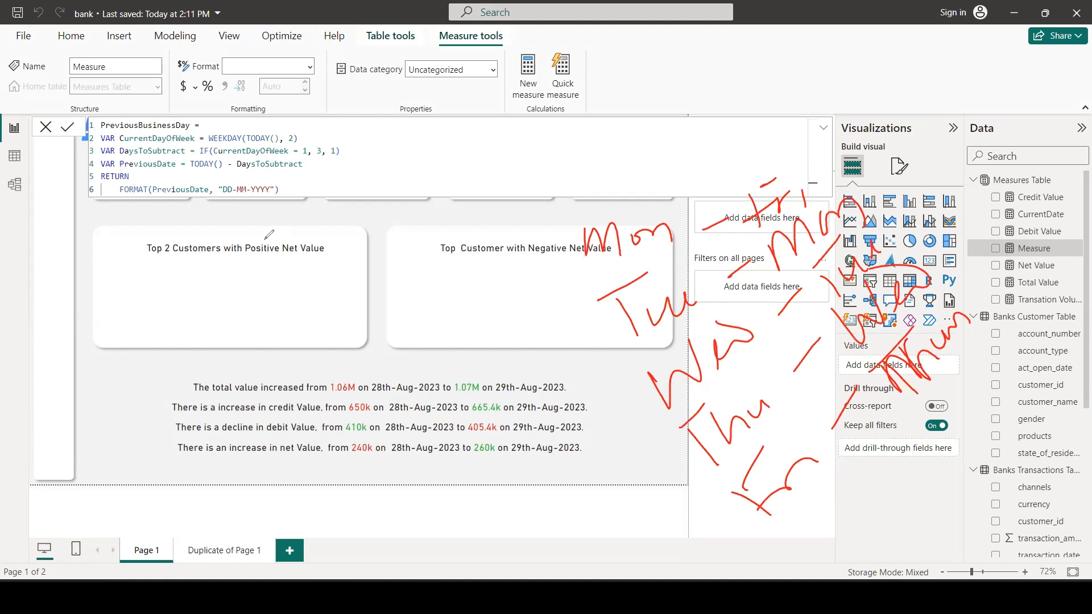
pyautogui.moveTo(603, 200)
pyautogui.mouseDown()
pyautogui.moveTo(699, 239)
pyautogui.moveTo(591, 210)
pyautogui.mouseUp()
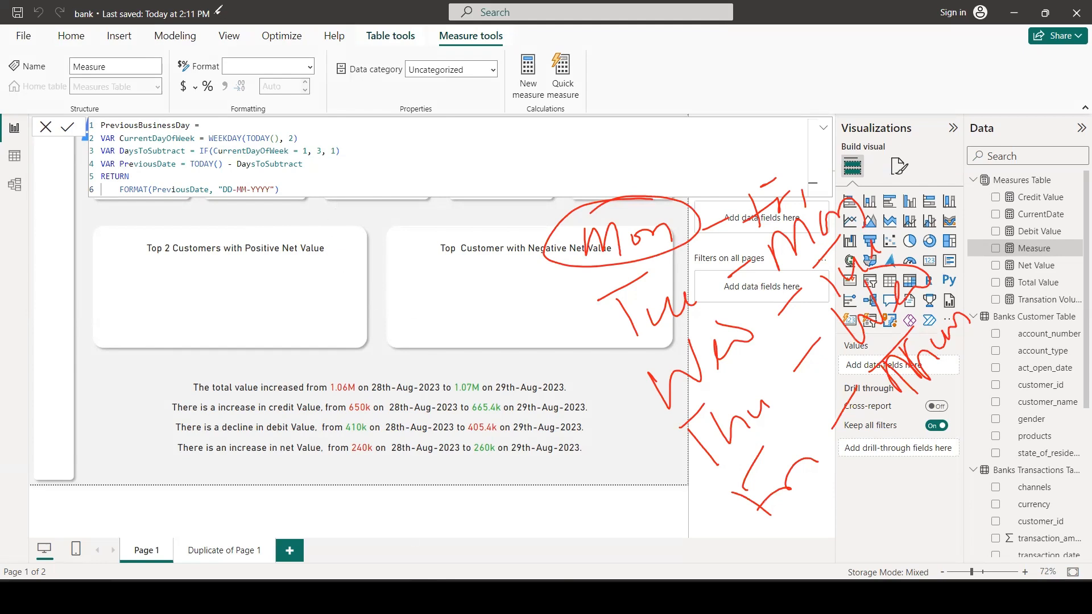
pyautogui.moveTo(337, 165); pyautogui.dragTo(312, 156)
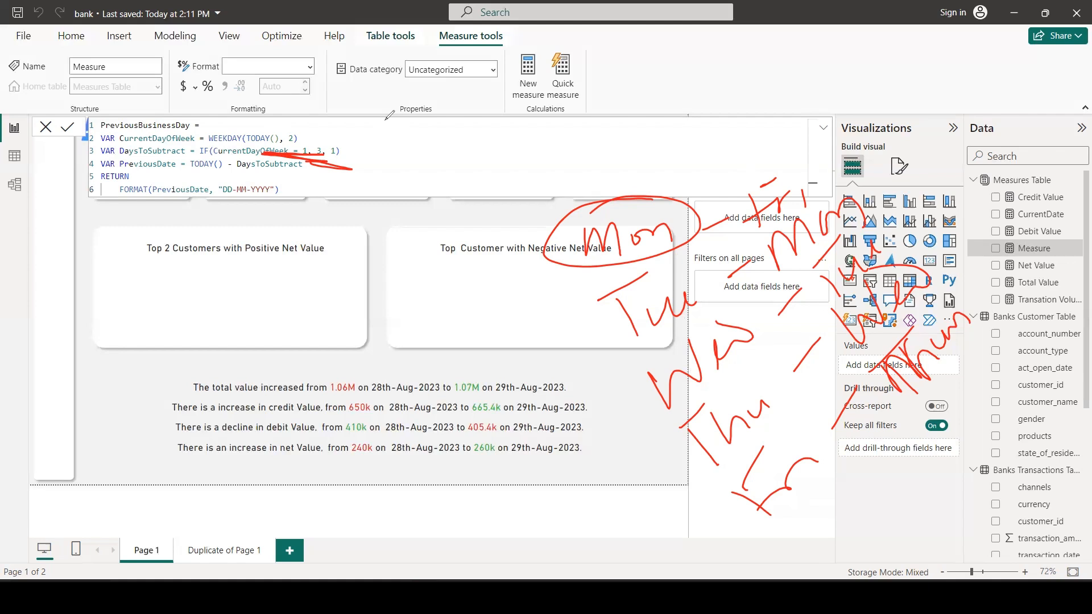
pyautogui.press('Escape')
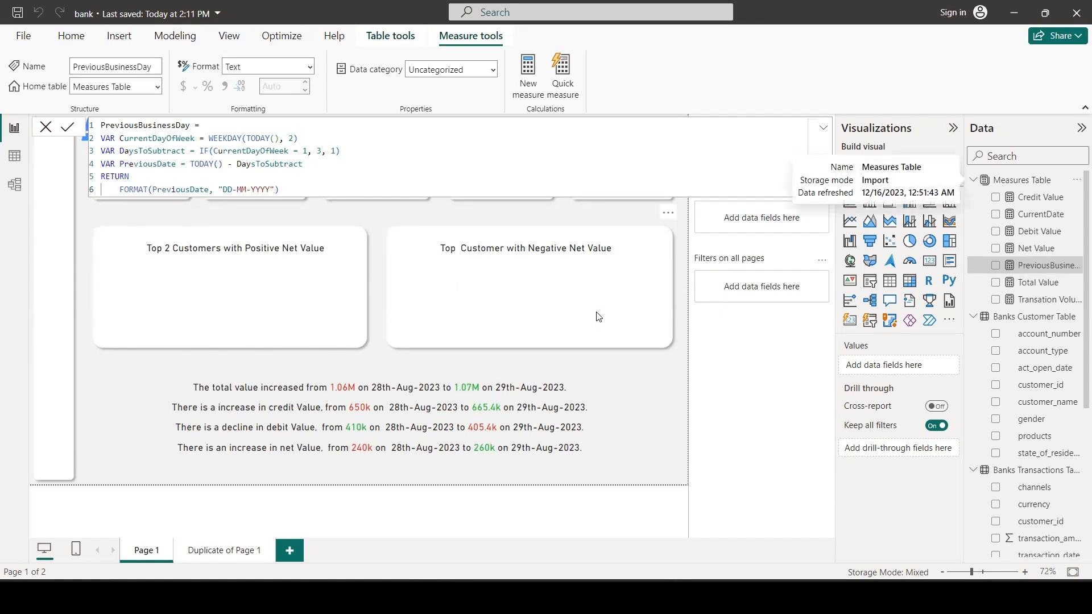
# On the Duplicate of Page 1 page, create measure Trans_vol_currentDate using COUNTROWS over 'Banks Transactions Table' filtered to transaction_date = VALUE([PreviousBusinessDay])
pyautogui.click(226, 532)
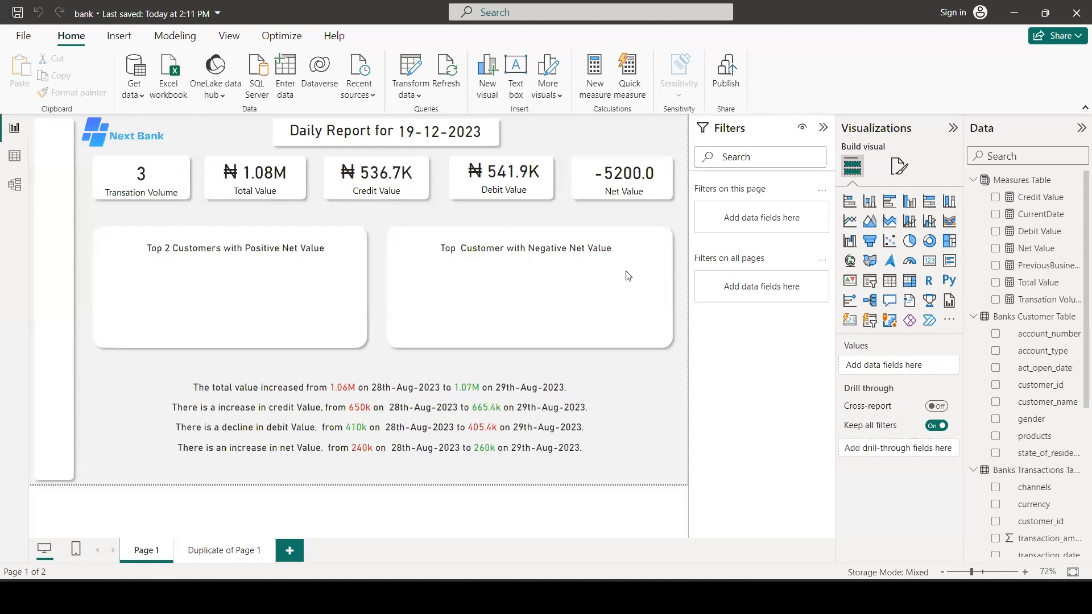
pyautogui.click(225, 550)
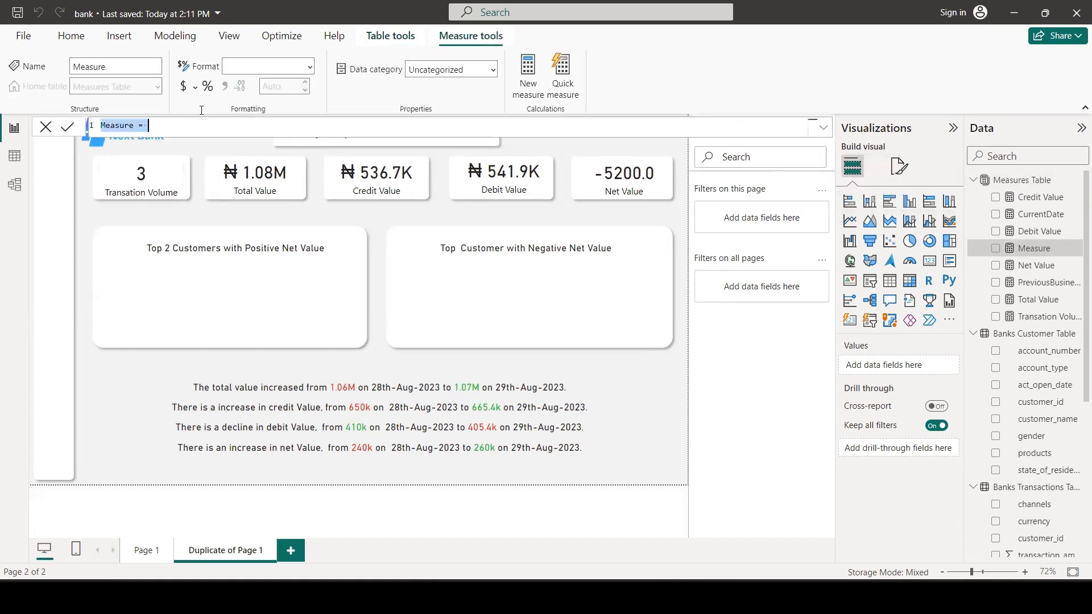
pyautogui.write("Trans_vol_currentDate = COUNTROWS(     FILTER(         'Banks Transactions Table',         'Banks Transactions Table'[transaction_date] = VALUE([PreviousBusinessDay])     ) )")
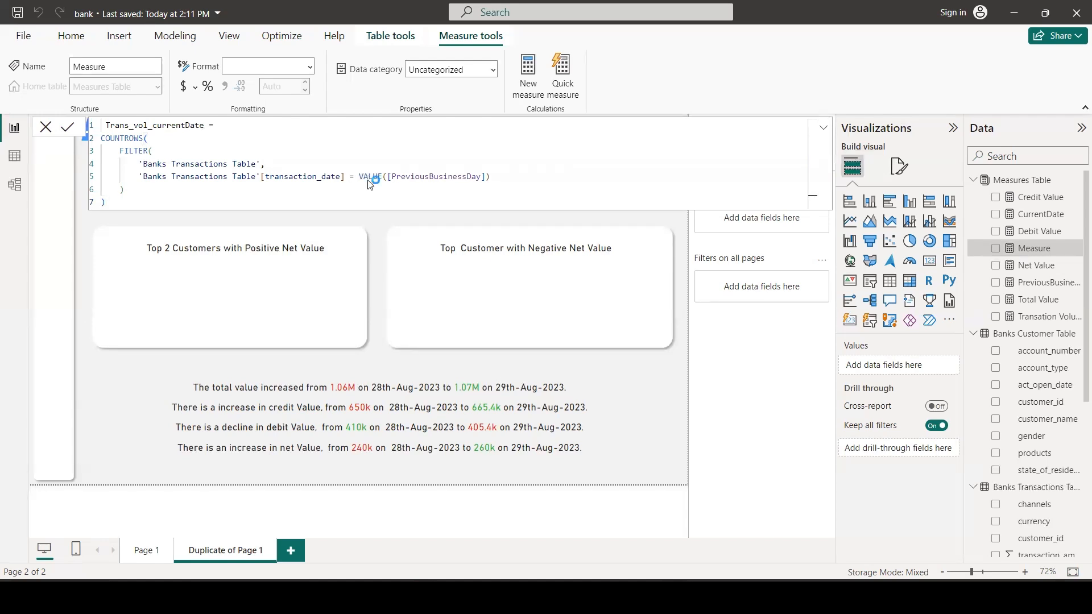
pyautogui.press('Return')
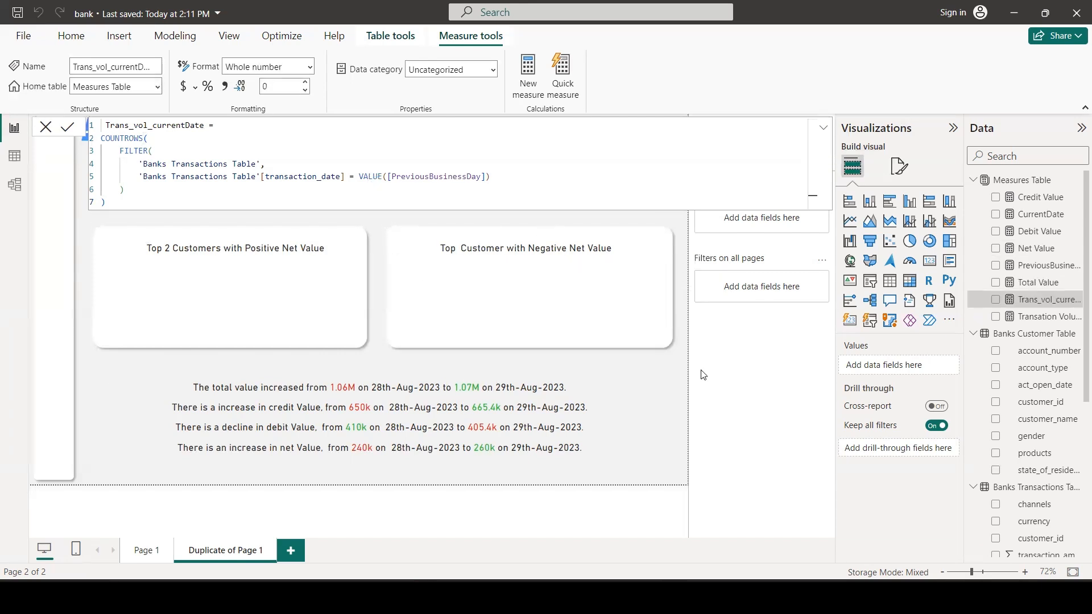
pyautogui.click(679, 380)
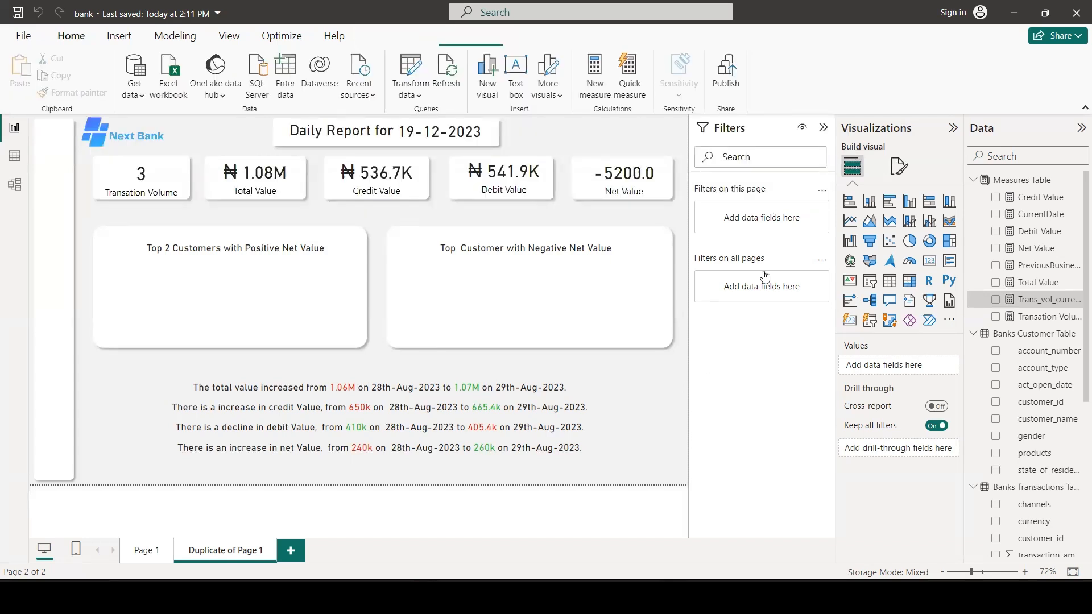
# Switch to SQL Server Management Studio and examine the INSERT statement for the Transactions Table in the Bank's Reports query file
pyautogui.click(162, 189)
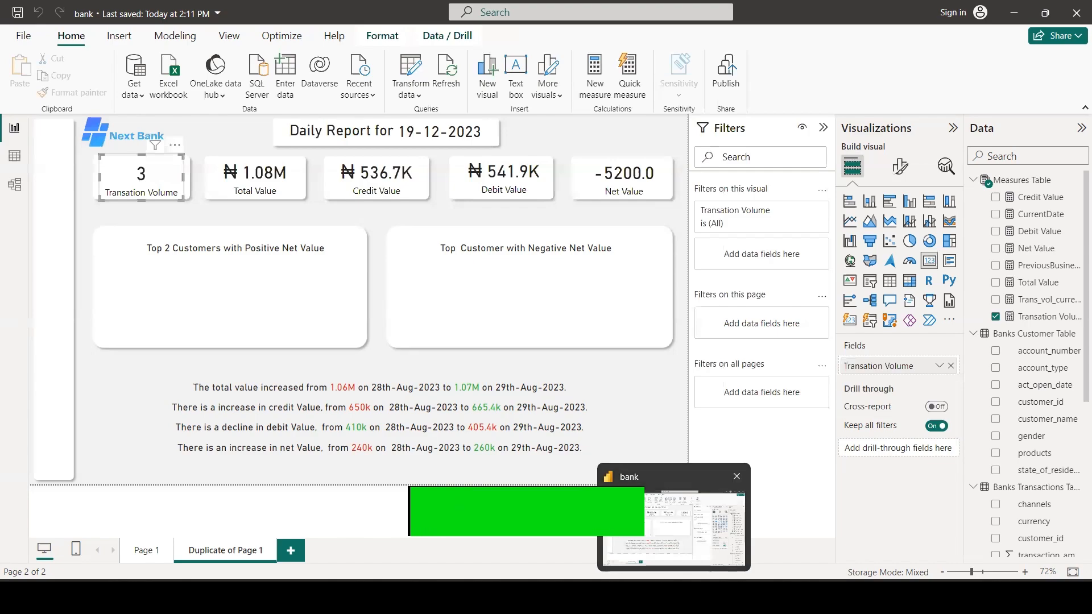
pyautogui.click(625, 523)
pyautogui.scroll(-15, 304, 178)
pyautogui.scroll(-20, 305, 178)
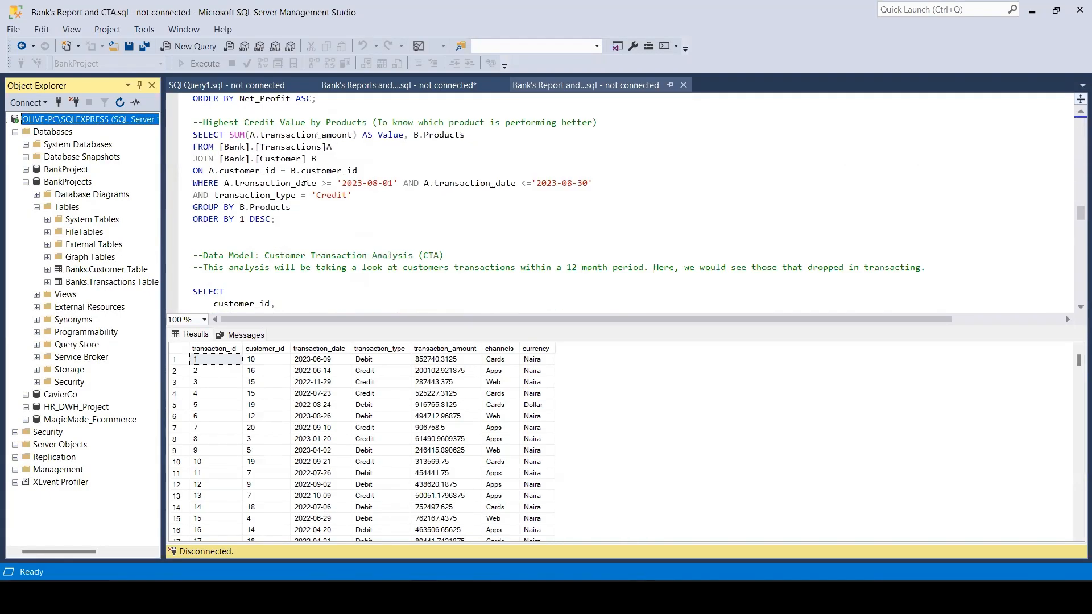
pyautogui.scroll(-15, 305, 179)
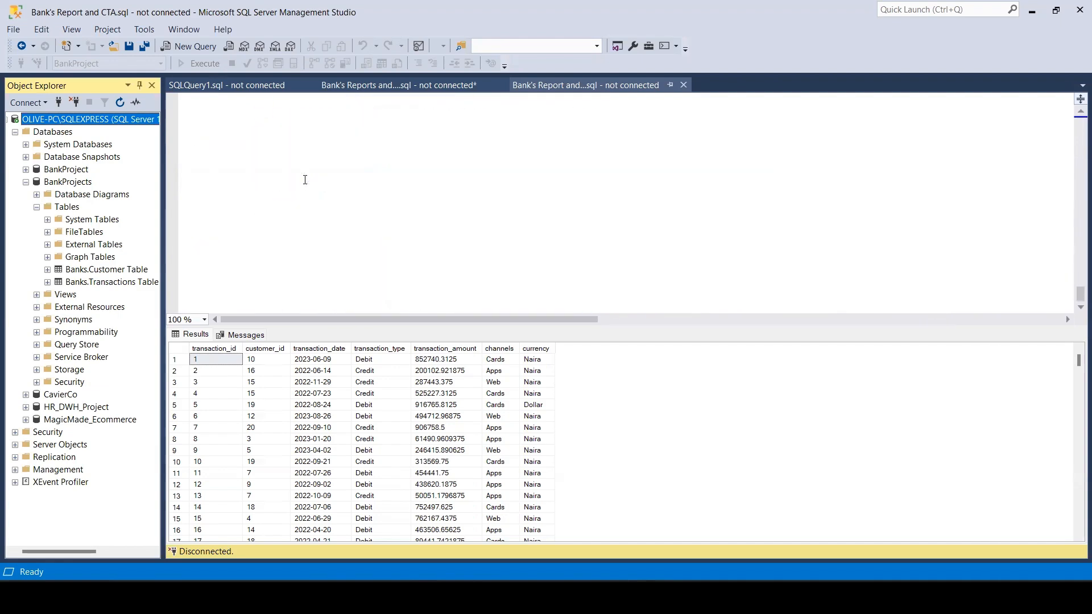
pyautogui.click(424, 85)
pyautogui.hotkey('ctrl', 'a')
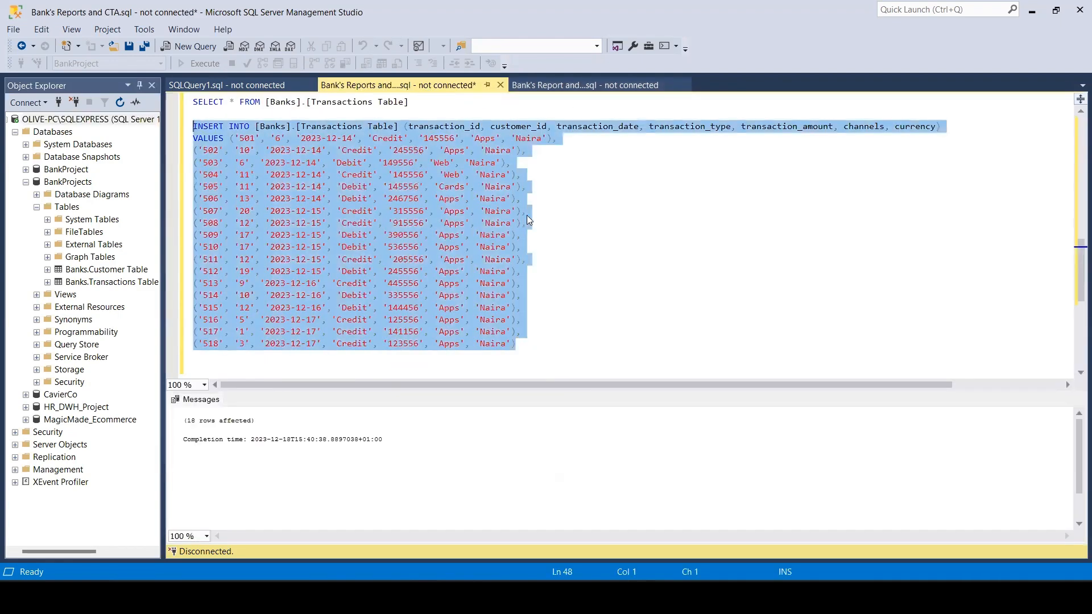
pyautogui.click(575, 233)
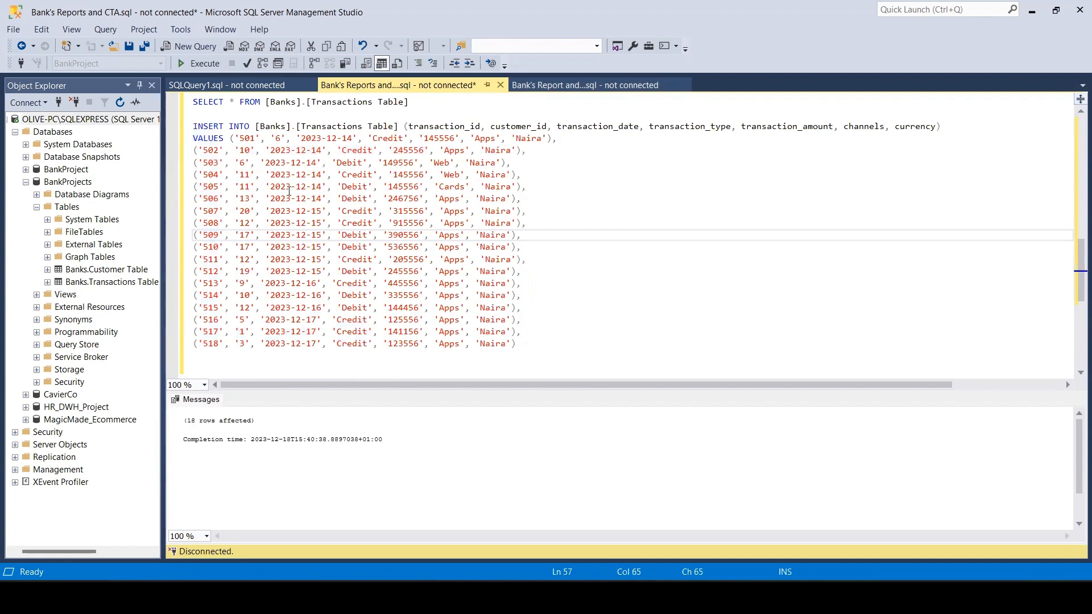
pyautogui.scroll(1, 334, 206)
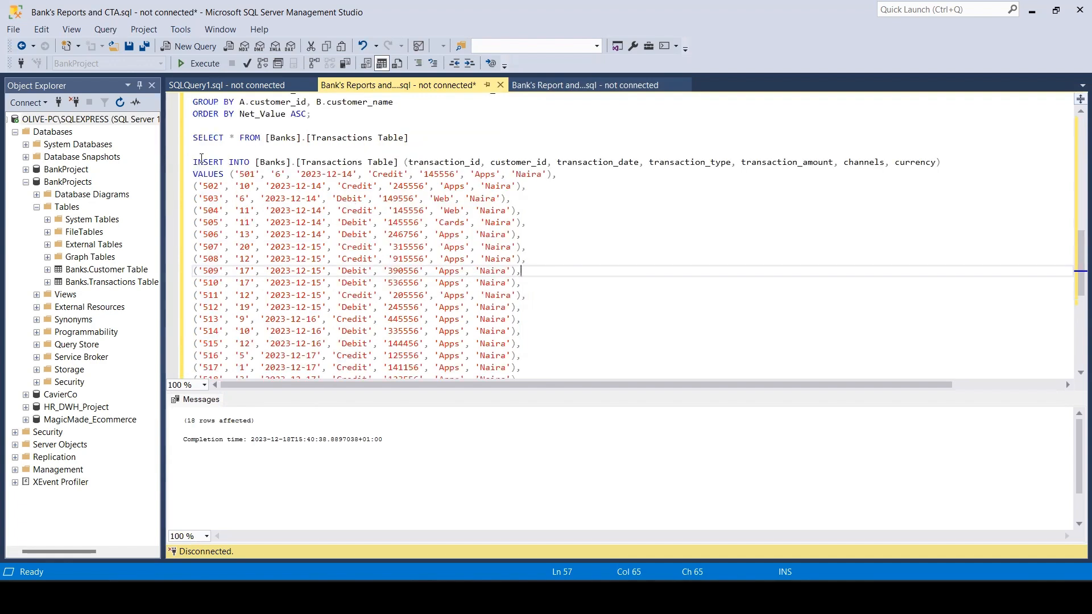
pyautogui.scroll(-2, 289, 211)
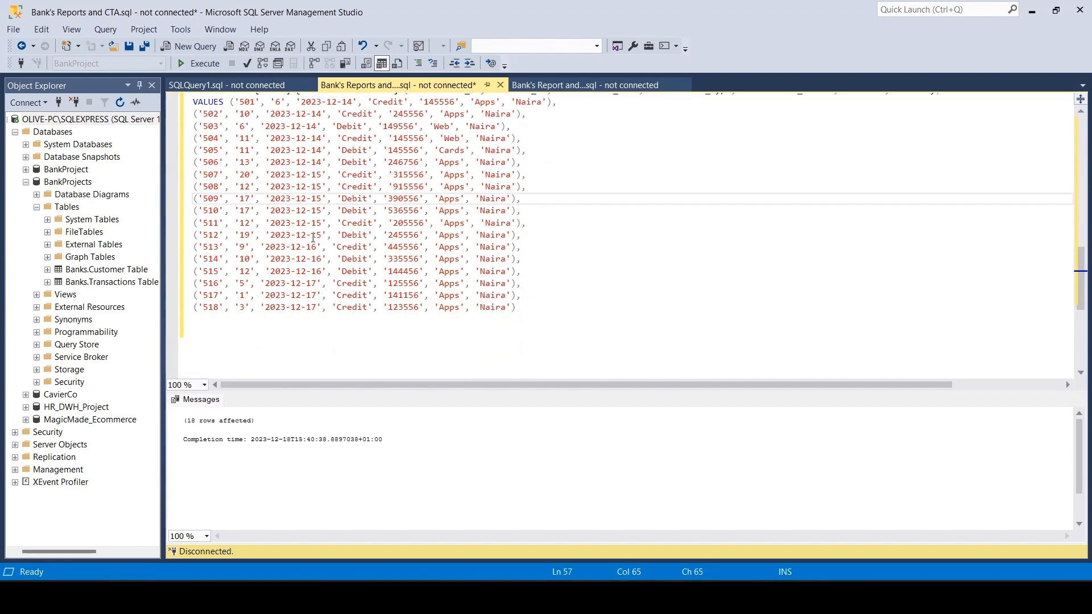
# Copy the INSERT INTO [Banks].[Transactions Table] line with its column list
pyautogui.scroll(1, 314, 239)
pyautogui.moveTo(193, 124); pyautogui.dragTo(950, 128)
pyautogui.hotkey('ctrl', 'c')
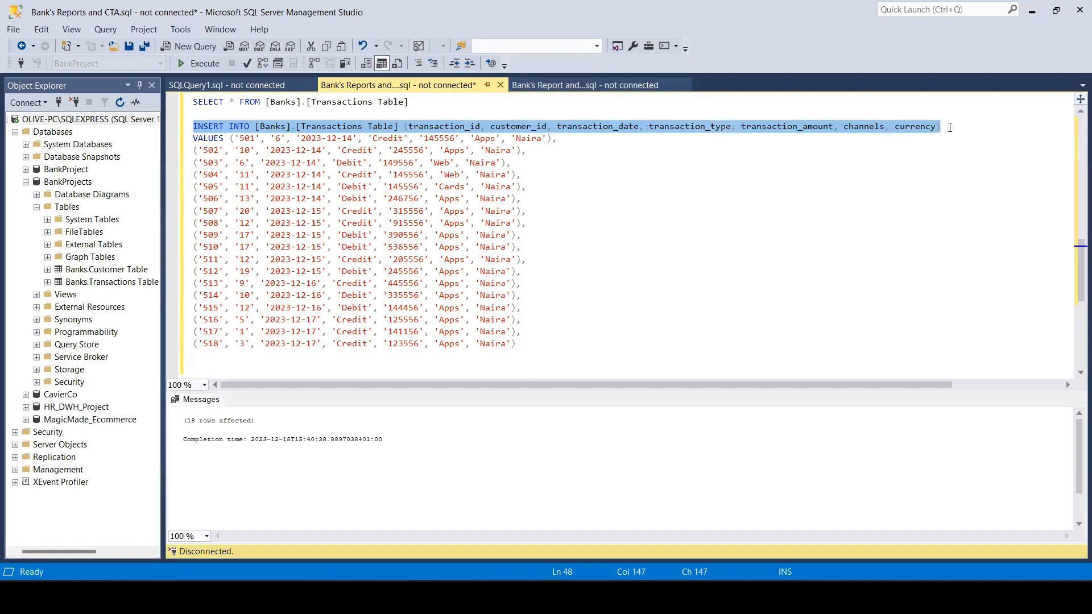
# Paste the copied INSERT INTO [Banks].[Transactions Table] line below the row for transaction 518, leaving one blank line between them
pyautogui.click(529, 344)
pyautogui.press('Return')
pyautogui.press('Return')
pyautogui.hotkey('ctrl', 'v')
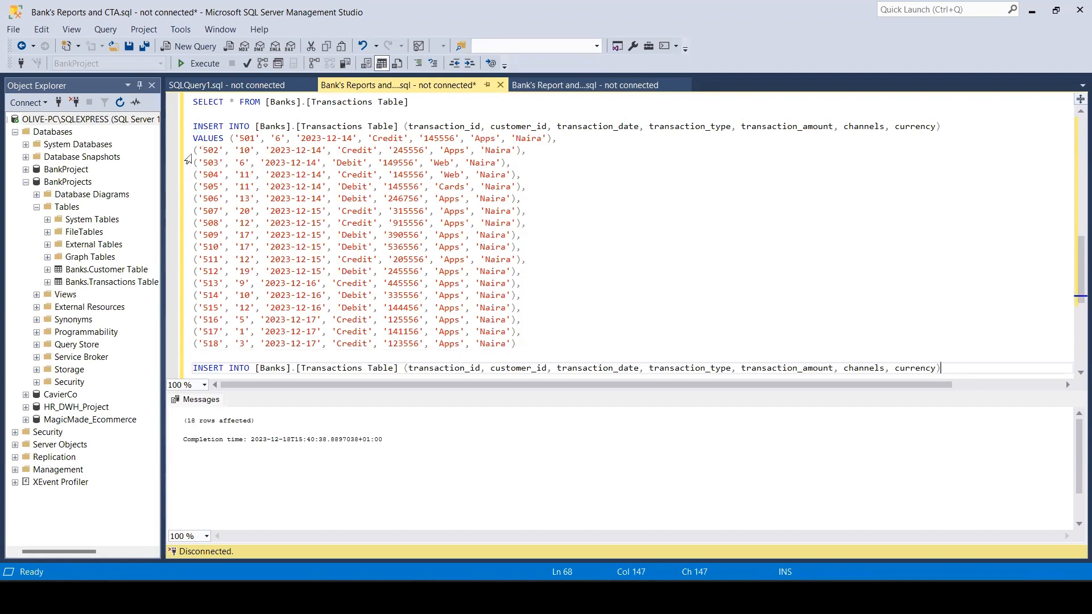
# Copy the value rows for transactions 505 to 511 and paste them under the new INSERT INTO line
pyautogui.moveTo(194, 188); pyautogui.dragTo(529, 260)
pyautogui.hotkey('ctrl', 'c')
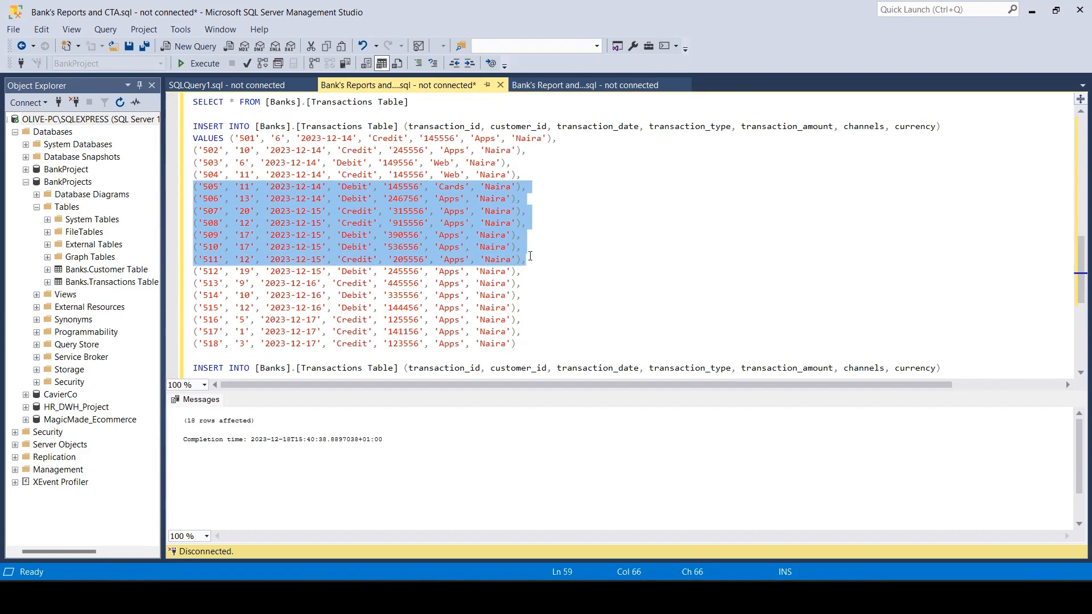
pyautogui.scroll(-2, 968, 283)
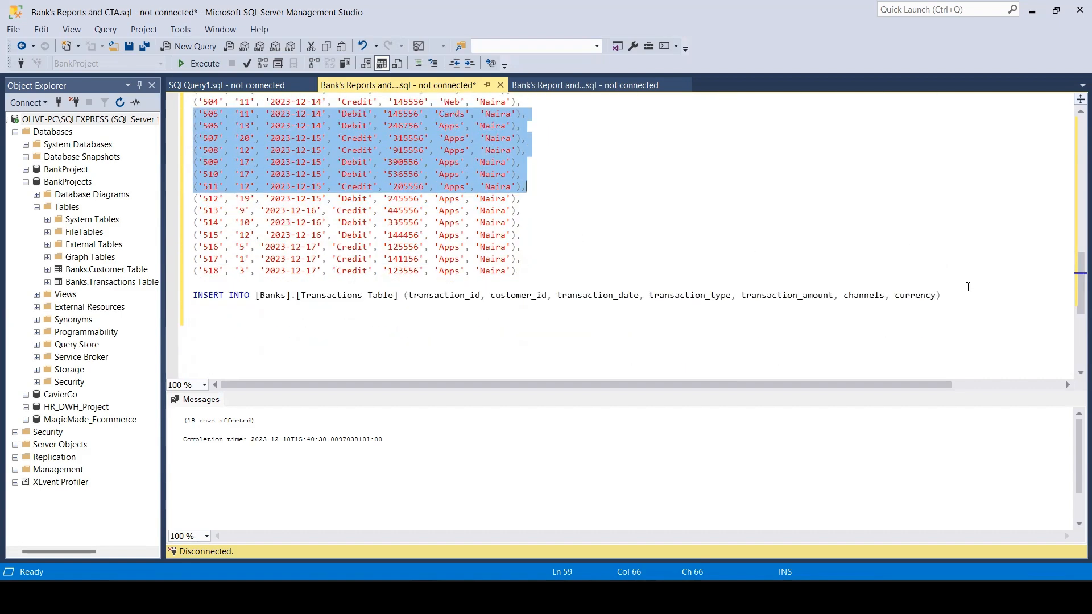
pyautogui.click(946, 297)
pyautogui.press('Return')
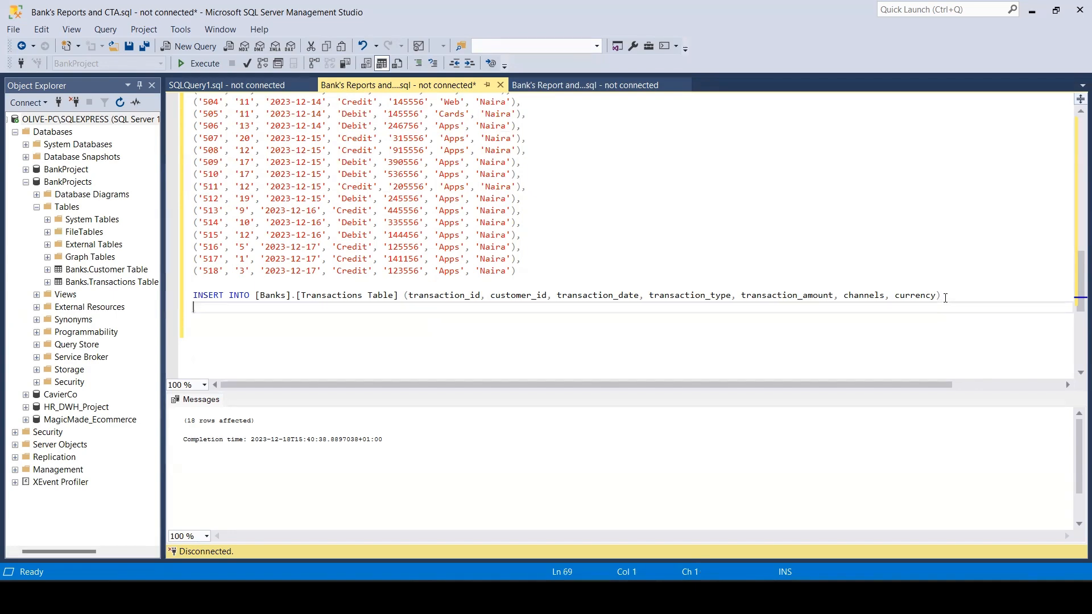
pyautogui.hotkey('ctrl', 'v')
pyautogui.scroll(4, 887, 287)
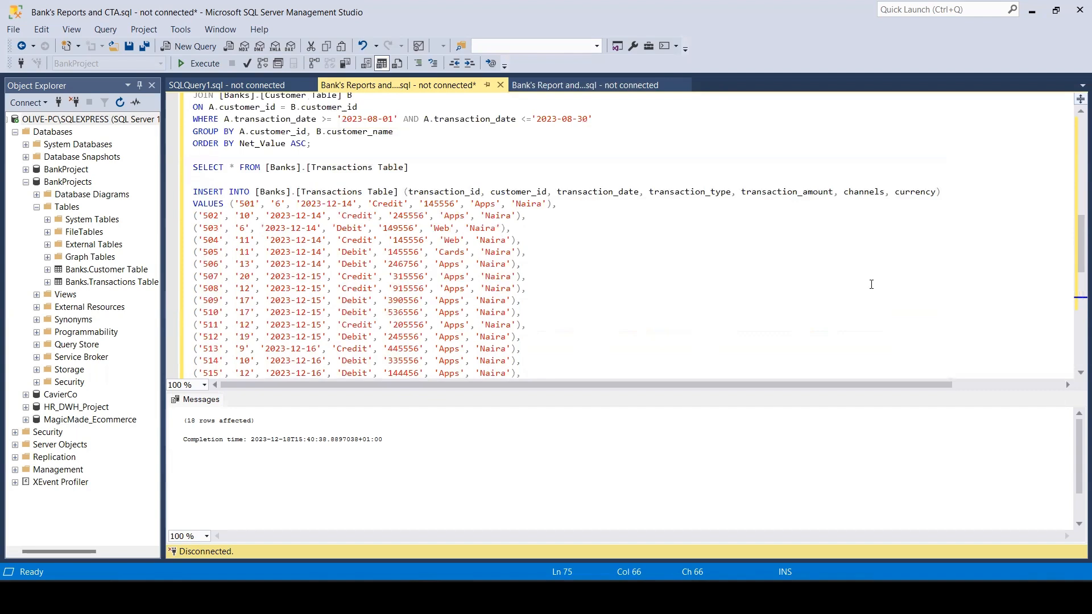
# Add the VALUES keyword in front of the first pasted row of the new INSERT statement
pyautogui.scroll(-3, 814, 251)
pyautogui.click(192, 337)
pyautogui.write("VALUES('505', '11', '2023-12-14', 'Debit', '145556', 'Cards', 'Naira'),")
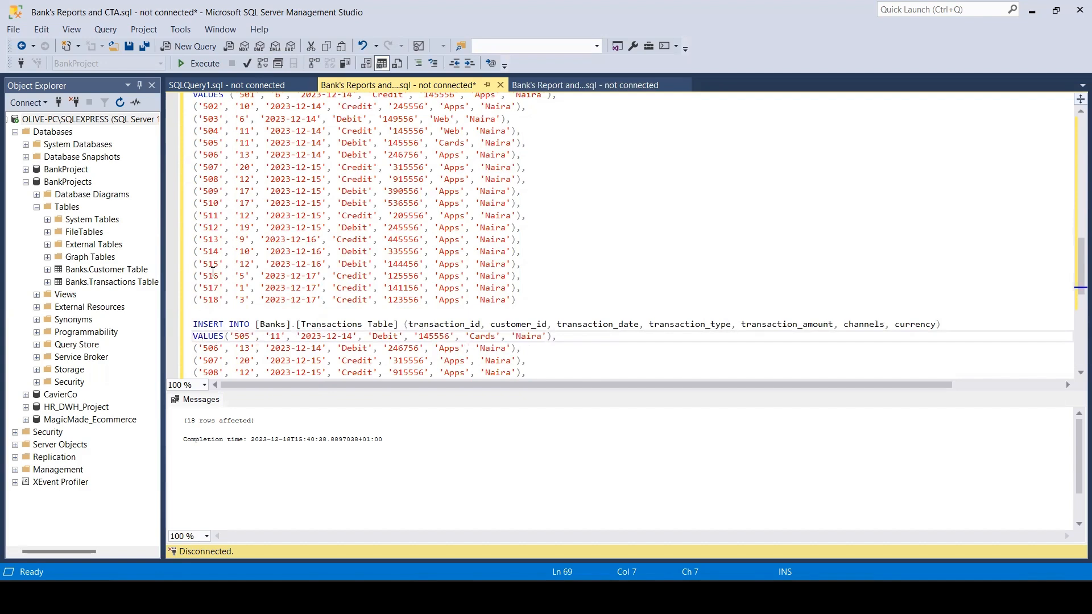
# Renumber the transaction IDs of the first two pasted rows to 519 and 520, continuing in sequence from the third row
pyautogui.scroll(-1, 249, 258)
pyautogui.click(251, 300)
pyautogui.press('BackSpace')
pyautogui.press('BackSpace')
pyautogui.write('19')
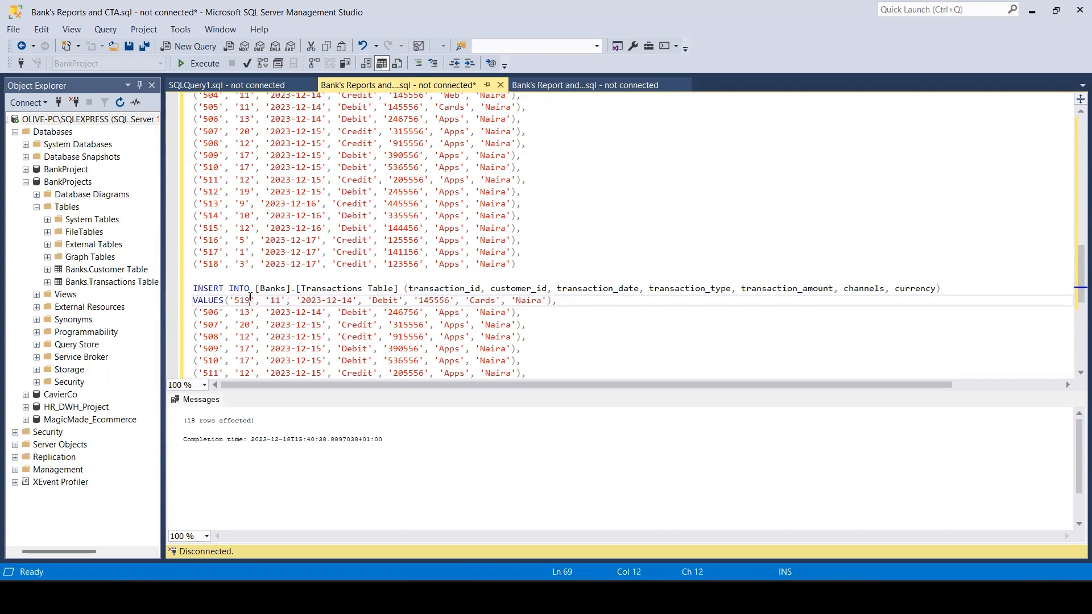
pyautogui.click(219, 316)
pyautogui.press('BackSpace')
pyautogui.press('BackSpace')
pyautogui.write('20')
pyautogui.click(219, 327)
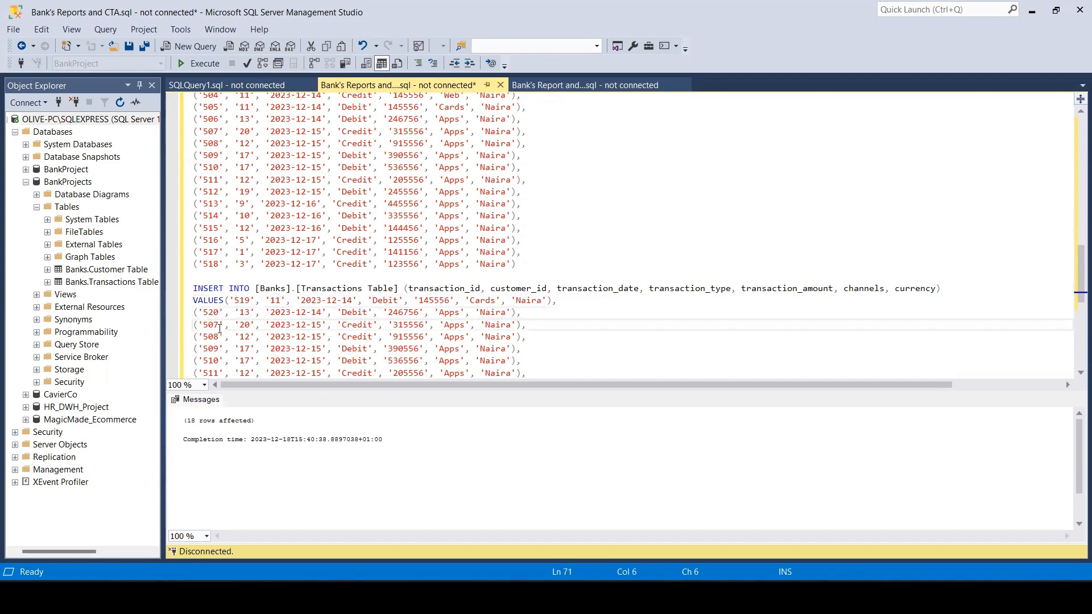
# Connect to the OLIVE-PC\SQLEXPRESS server and execute the INSERT statement for transactions 519 to 525 against the BankProjects database
pyautogui.press('F5')
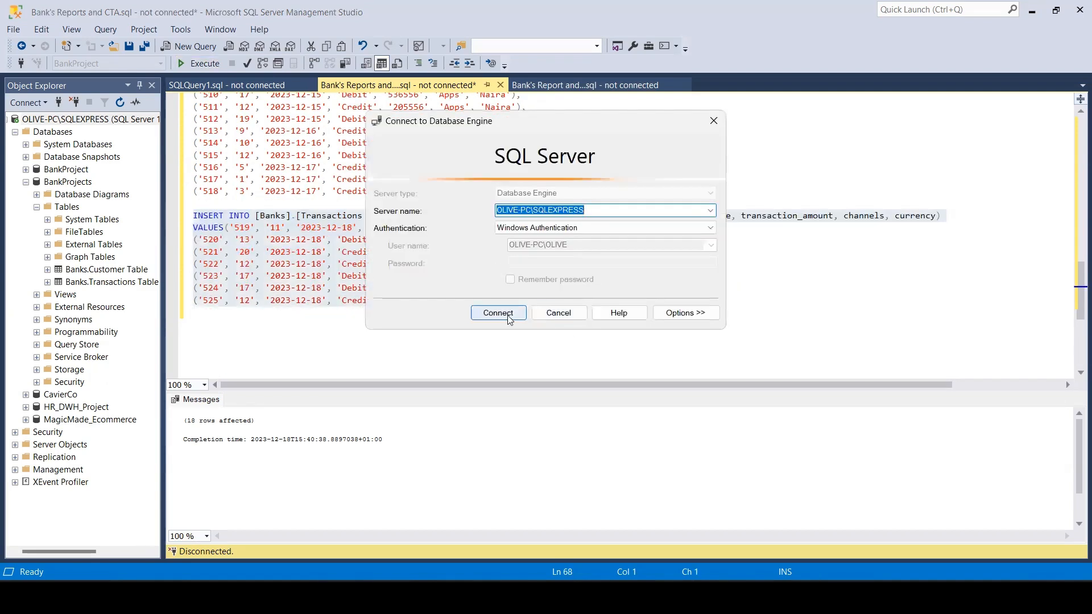
pyautogui.click(506, 315)
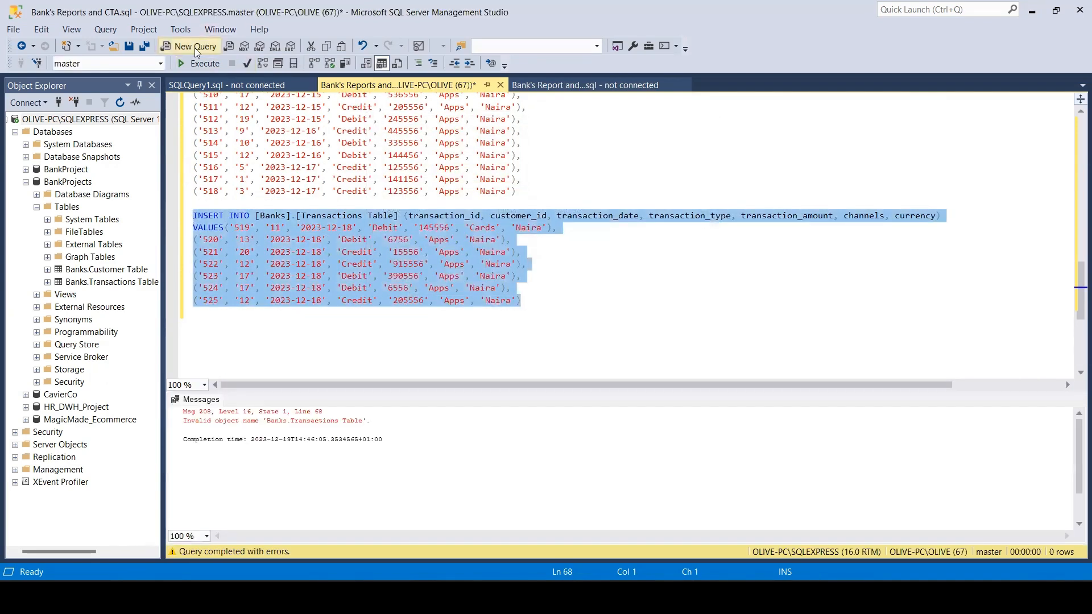
pyautogui.click(160, 63)
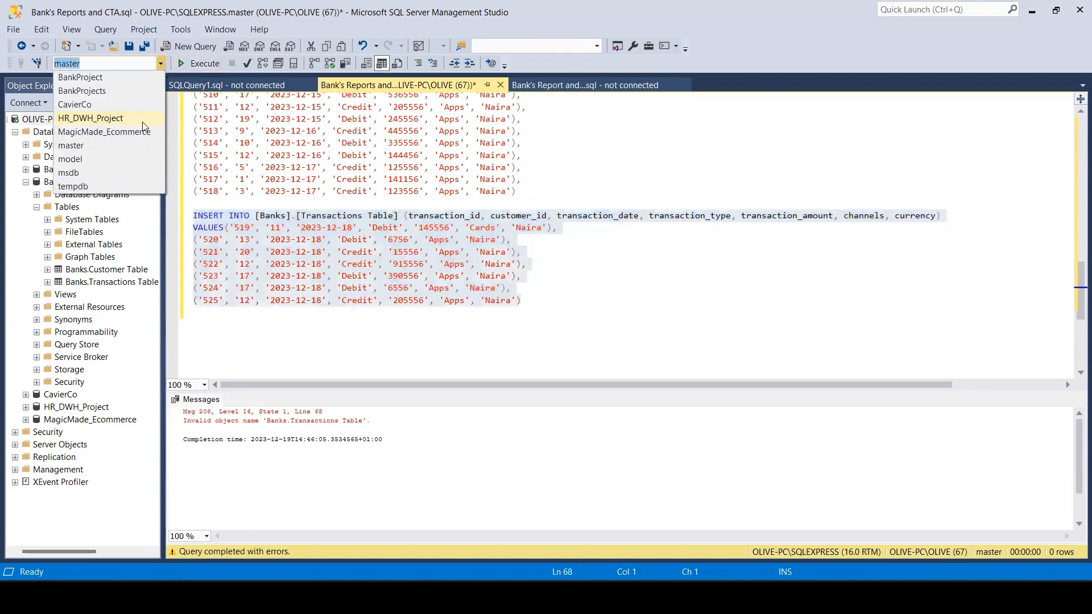
pyautogui.click(116, 92)
pyautogui.click(199, 68)
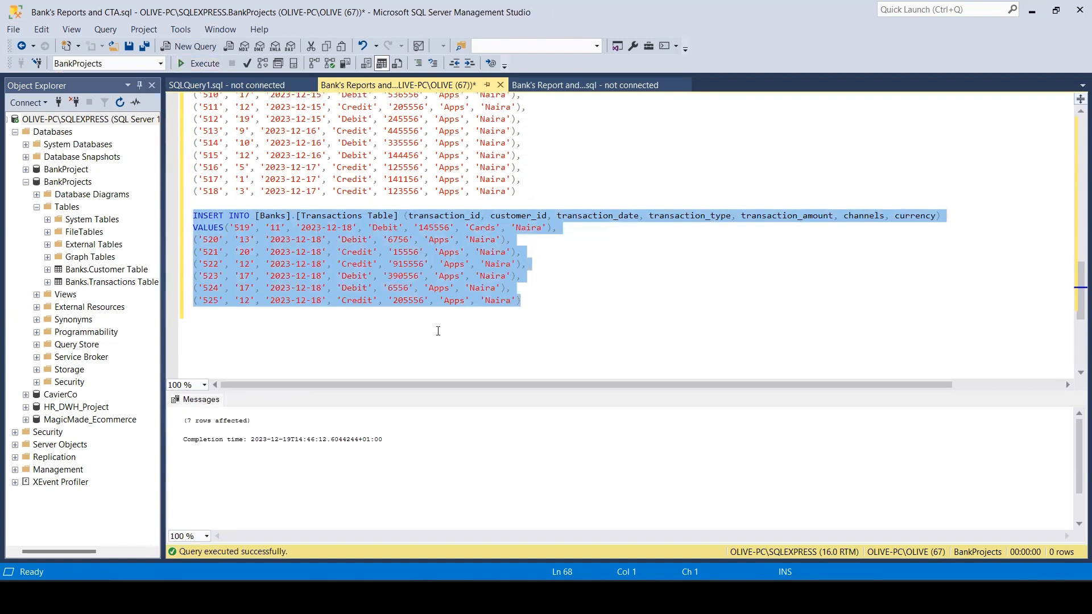
# Switch to Power BI Desktop and replace the transaction volume card's field with the Trans_vol_currentDate measure
pyautogui.click(674, 598)
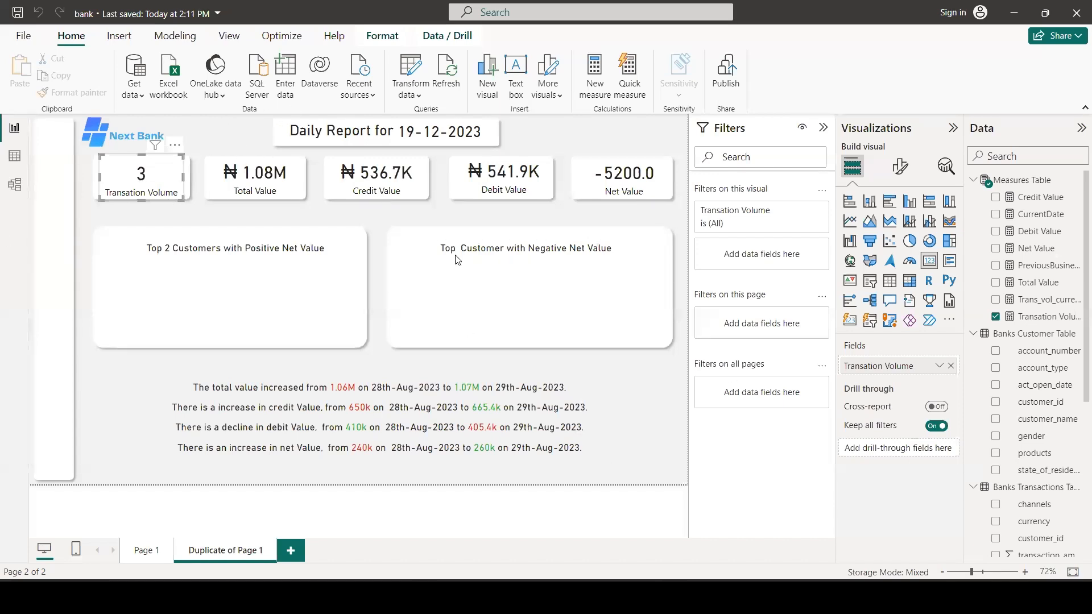
pyautogui.moveTo(1051, 300); pyautogui.dragTo(905, 367)
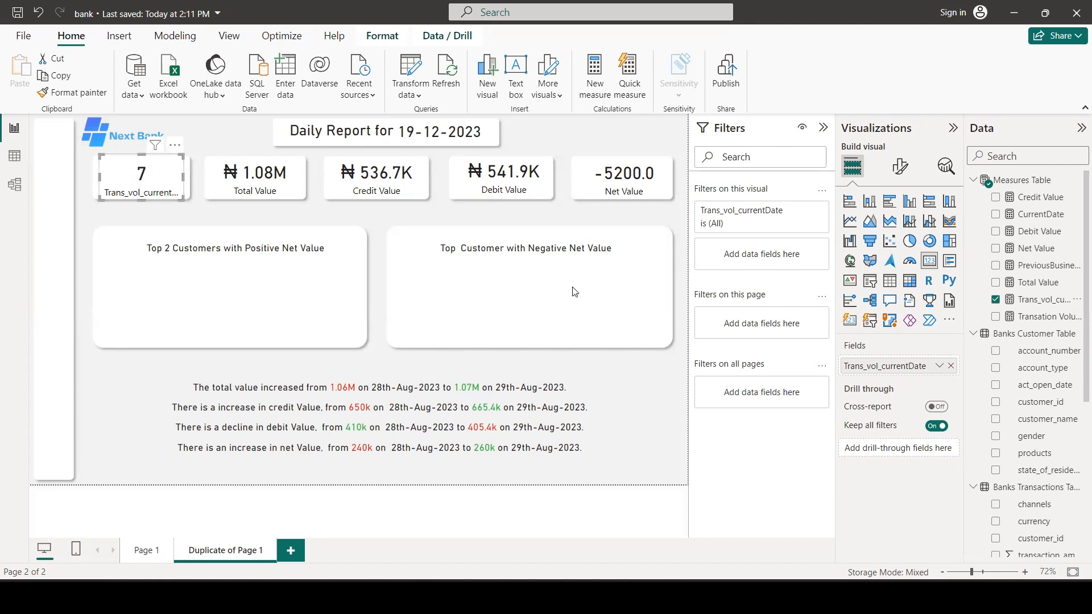
# Rename the Trans_vol_currentDate field to "Transaction Volume" for this card only
pyautogui.rightClick(907, 367)
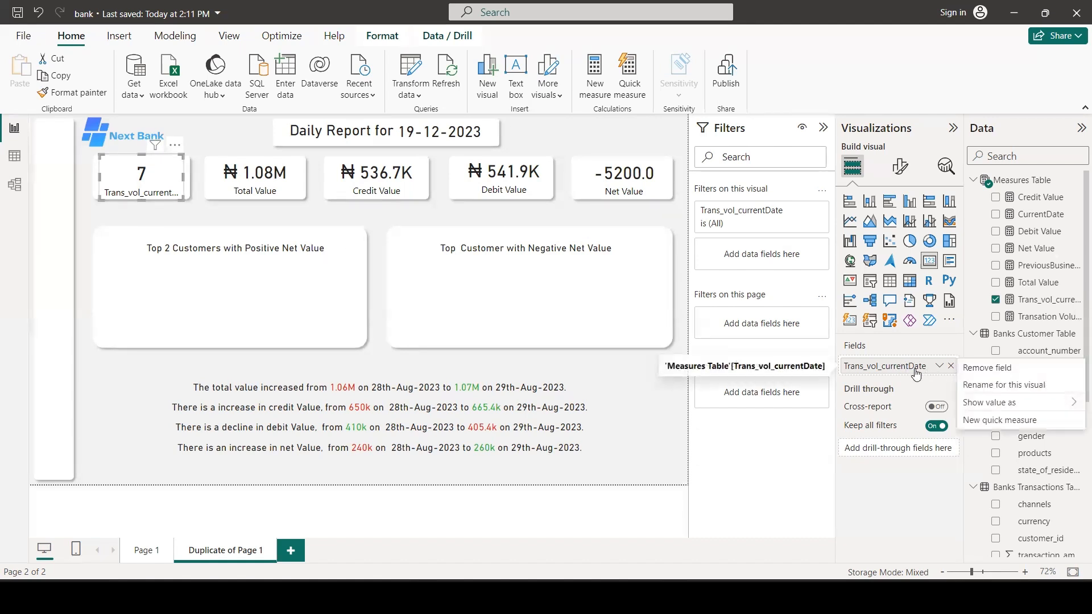
pyautogui.click(972, 390)
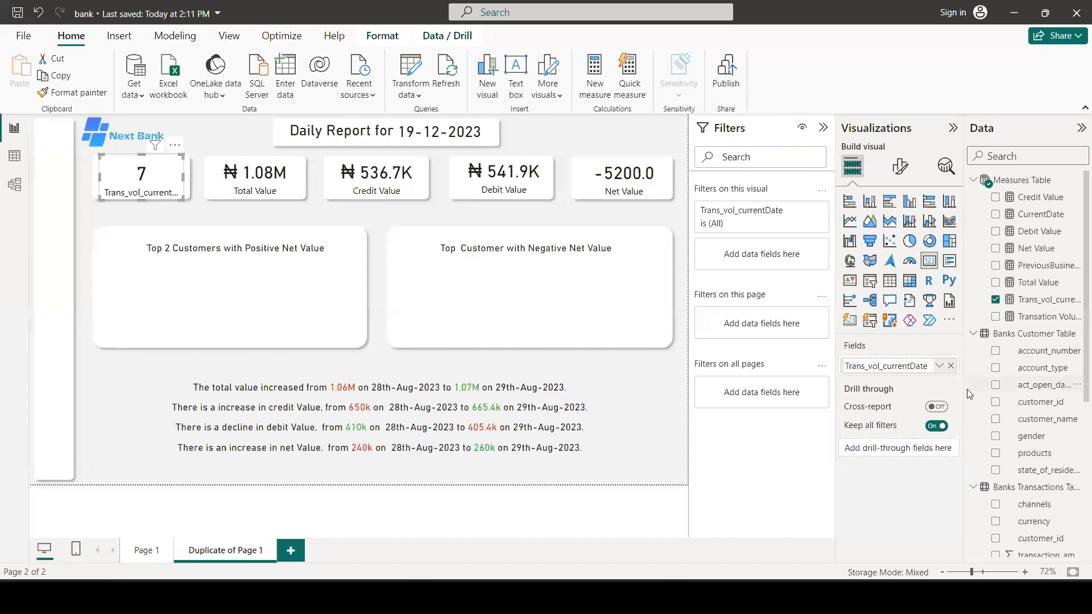
pyautogui.write('tRANSACTION vOL')
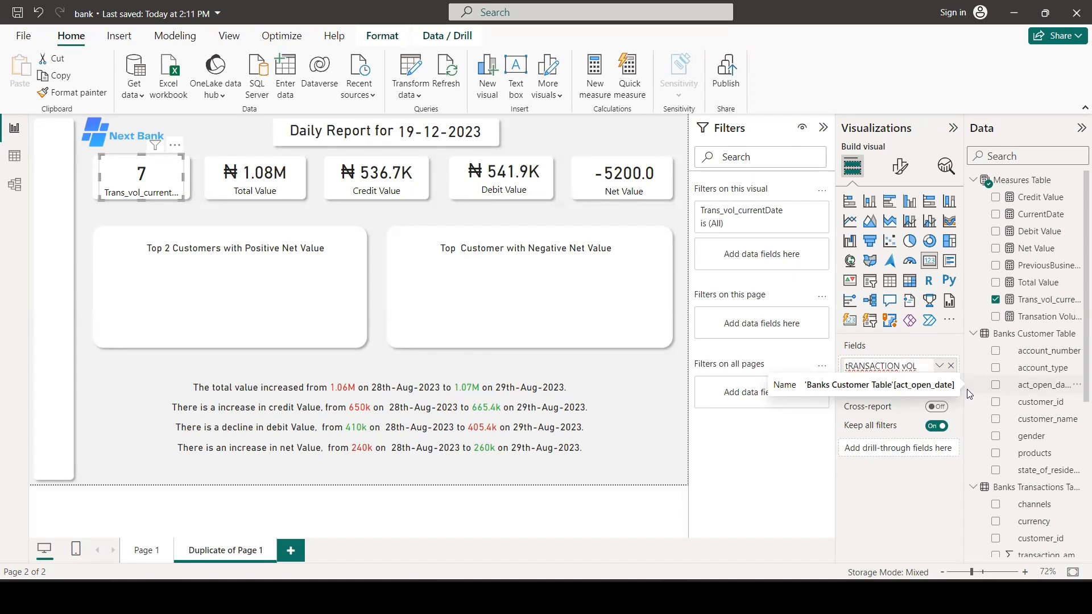
pyautogui.press('BackSpace')
pyautogui.press('BackSpace')
pyautogui.press('BackSpace')
pyautogui.press('BackSpace')
pyautogui.press('BackSpace')
pyautogui.press('BackSpace')
pyautogui.press('BackSpace')
pyautogui.press('BackSpace')
pyautogui.press('BackSpace')
pyautogui.press('BackSpace')
pyautogui.press('BackSpace')
pyautogui.press('BackSpace')
pyautogui.press('BackSpace')
pyautogui.press('BackSpace')
pyautogui.press('BackSpace')
pyautogui.write('Transaction Volume')
pyautogui.press('Return')
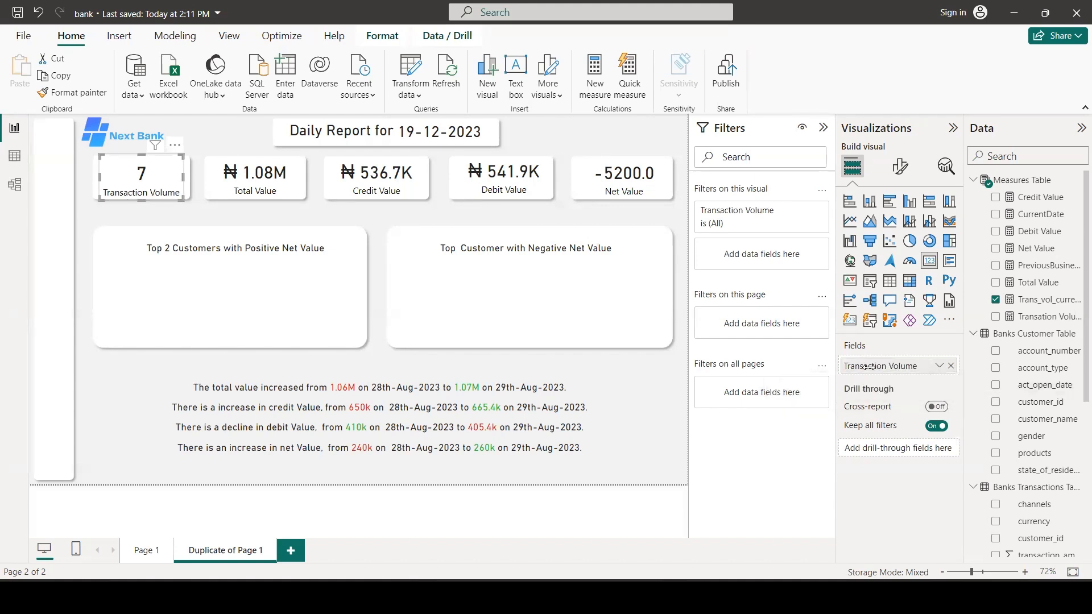
# Create measure Total Value CurrentDate in the Measures Table, using SUMX of transaction_amount over 'Banks Transactions Table' filtered to transaction_date = VALUE([PreviousBusinessDay])
pyautogui.click(286, 190)
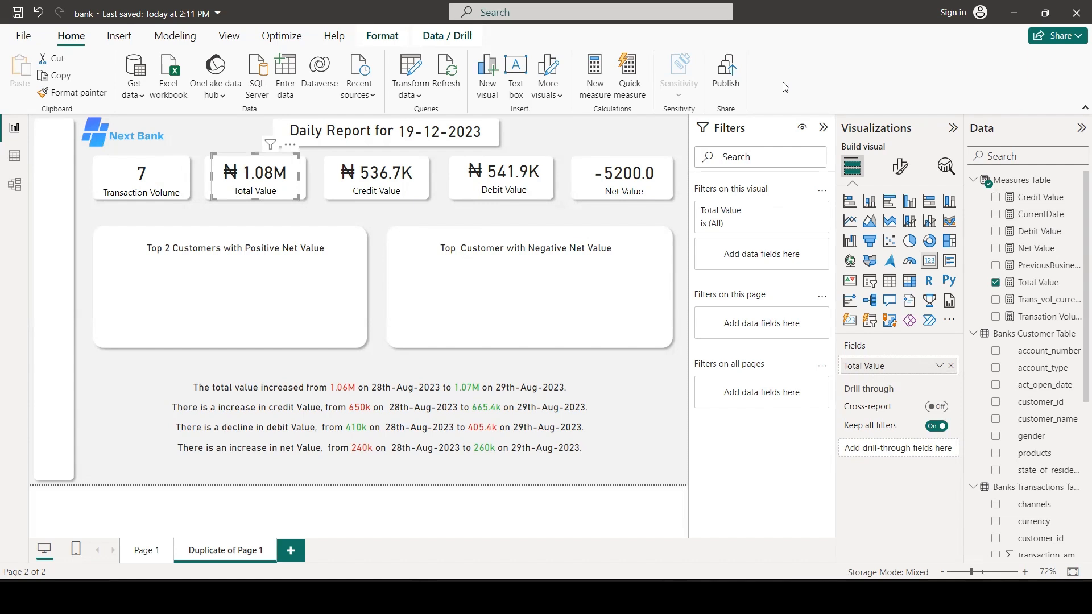
pyautogui.click(1025, 183)
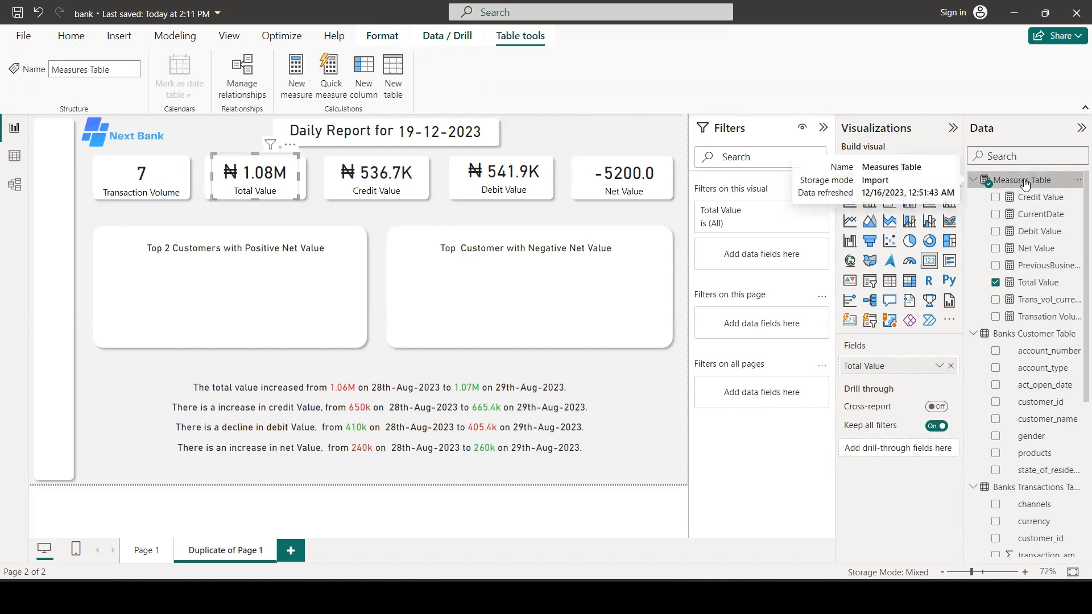
pyautogui.click(302, 87)
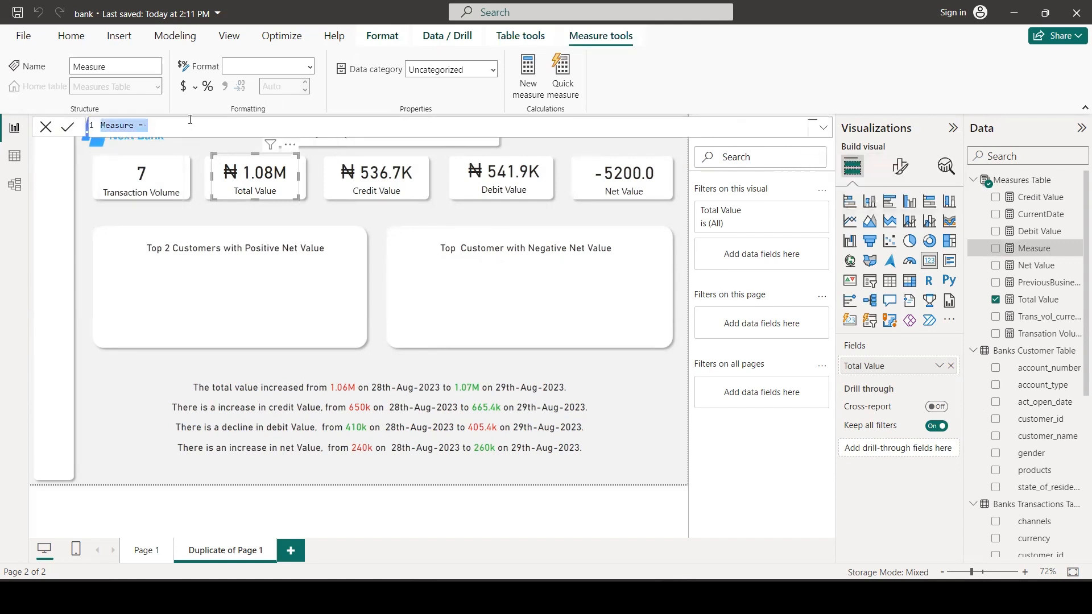
pyautogui.write("Total Value CurrentDate = SUMX(     FILTER('Banks Transactions Table','Banks Transactions Table'[transaction_date] = VALUE([PreviousBusinessDay])     ),     'Banks Transactions Table'[transaction_amount] )")
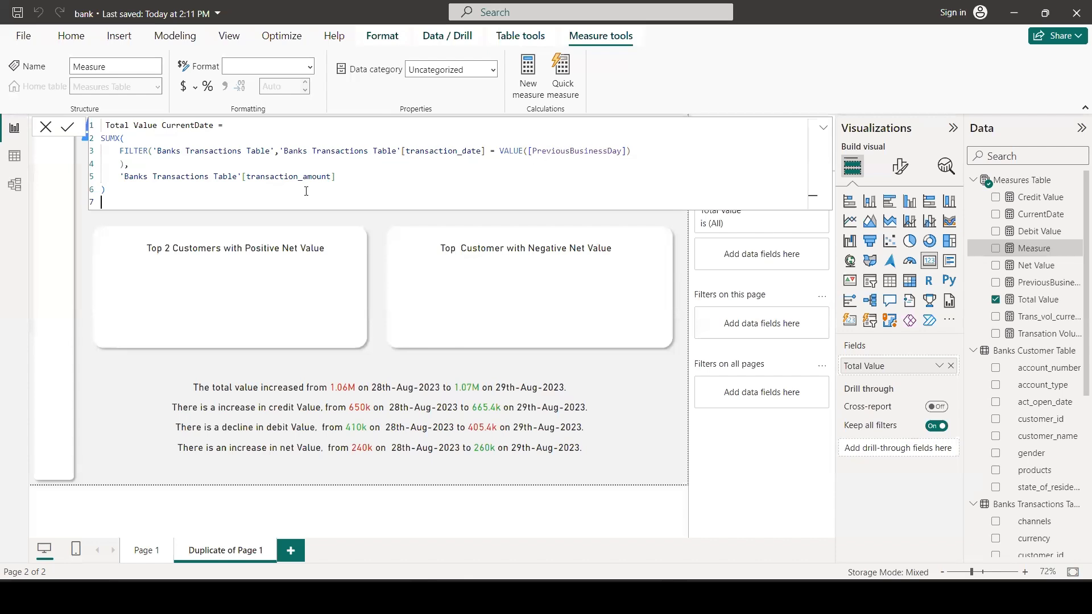
pyautogui.click(370, 219)
# Replace the Total Value card's field with the Total Value CurrentDate measure
pyautogui.click(399, 176)
pyautogui.click(252, 181)
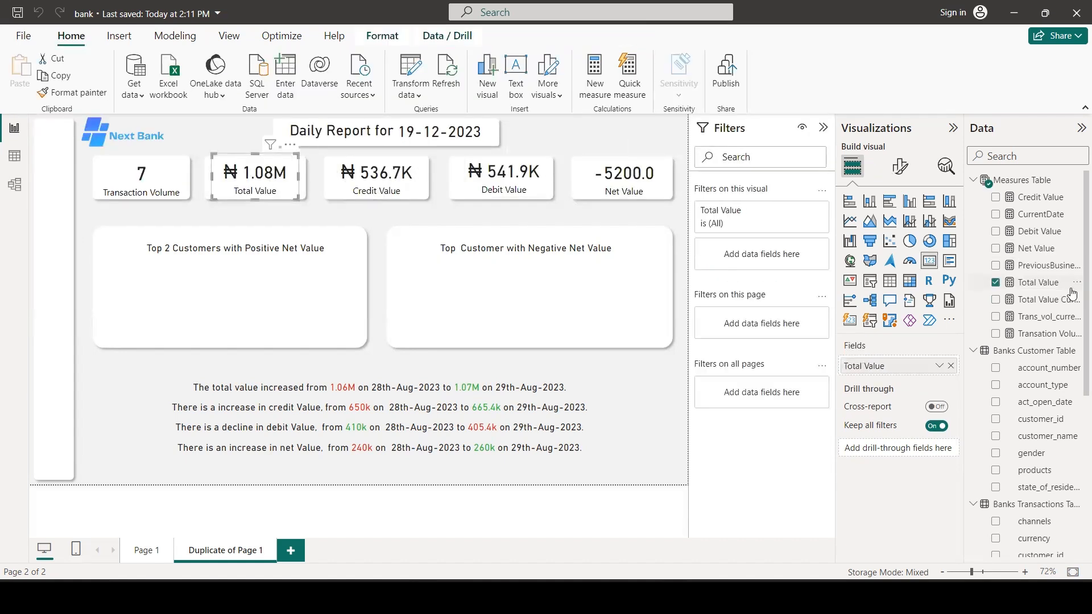
pyautogui.moveTo(1062, 300); pyautogui.dragTo(916, 361)
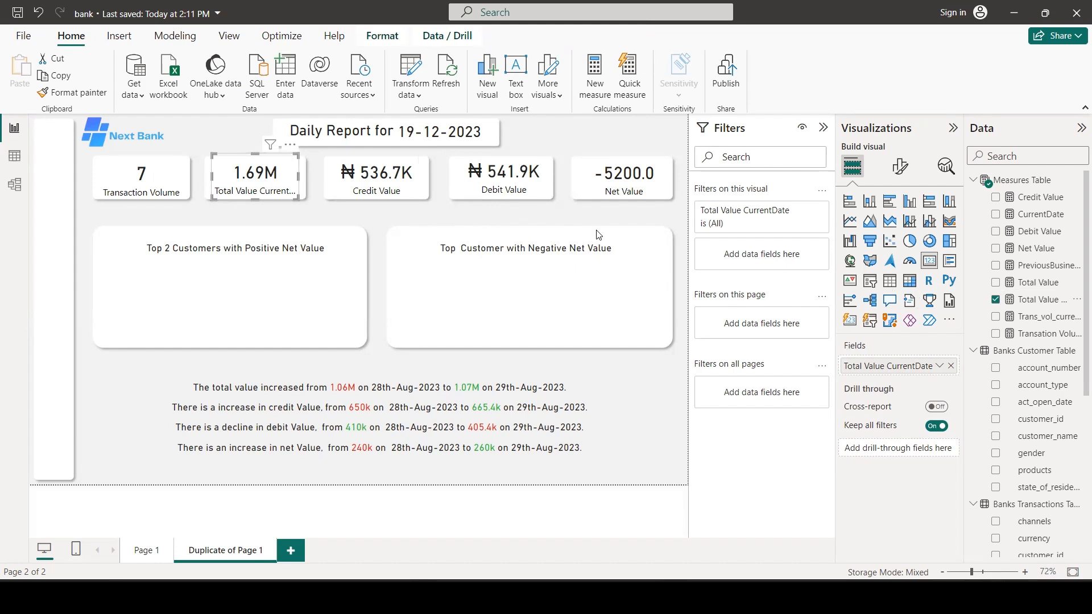
# Format the Total Value CurrentDate measure as currency with the ₦ symbol
pyautogui.click(1030, 300)
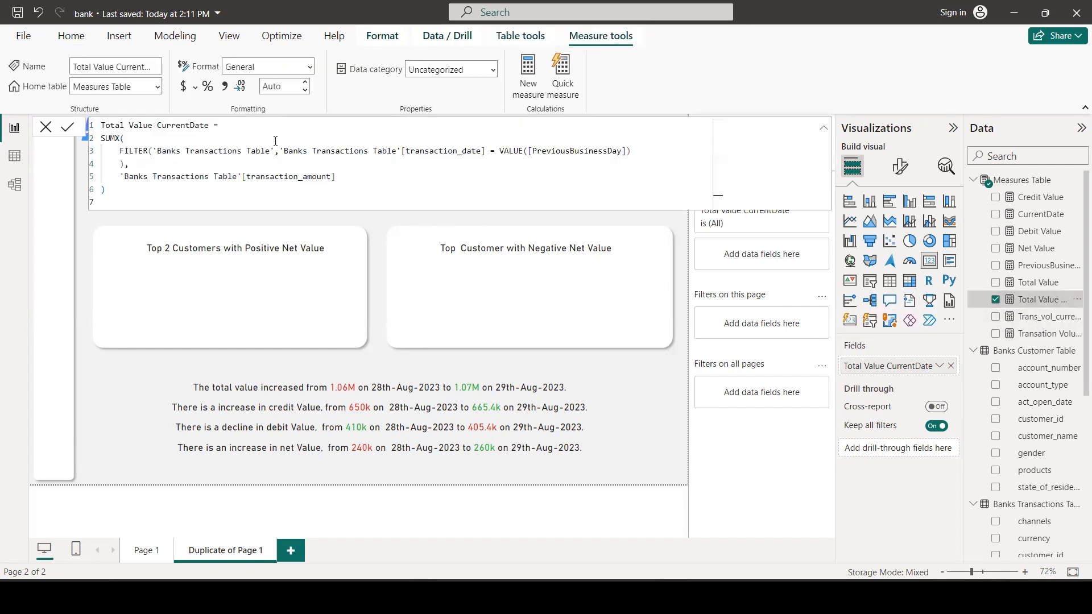
pyautogui.click(198, 93)
pyautogui.click(200, 125)
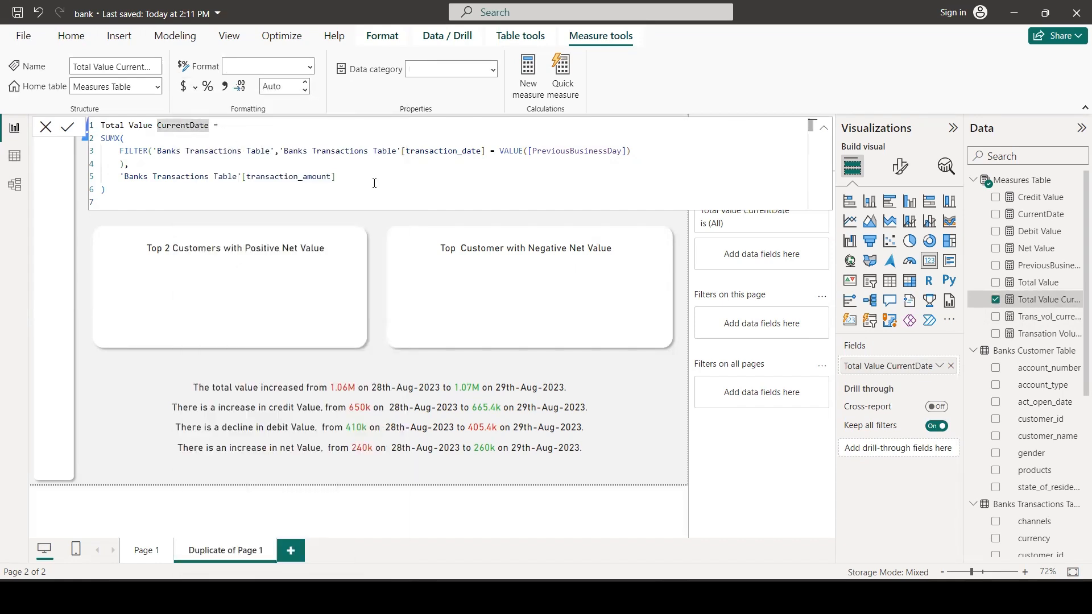
pyautogui.click(633, 354)
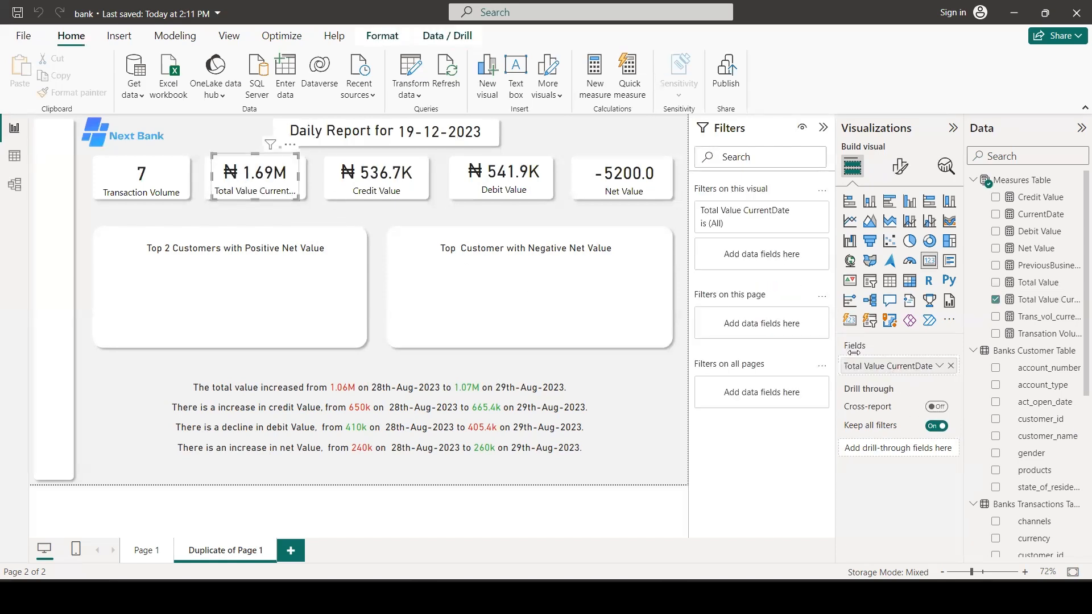
# Rename the Total Value CurrentDate field to "Total Value" for this card only
pyautogui.doubleClick(893, 367)
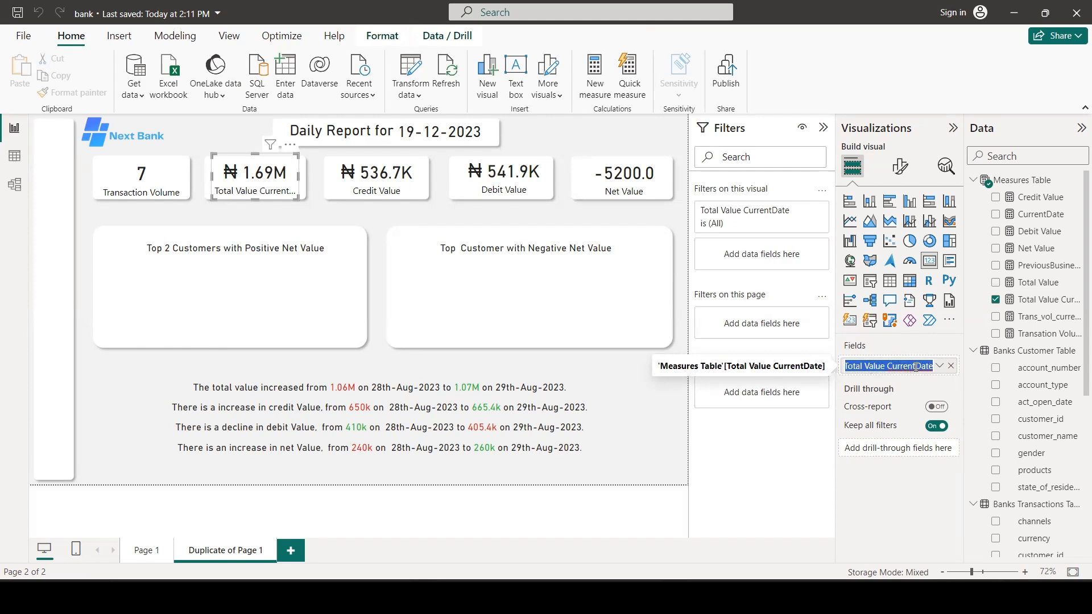
pyautogui.doubleClick(919, 366)
pyautogui.press('BackSpace')
pyautogui.press('Return')
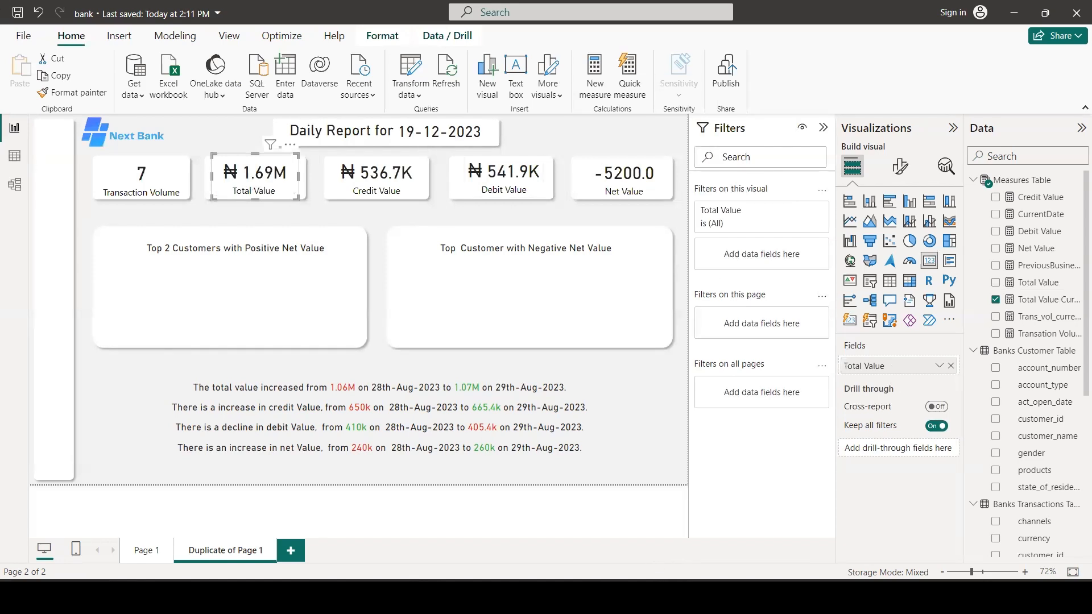
# Create measure Credit Value CurrentDate using SUMX of transaction_amount over 'Banks Transactions Table' where transaction_type = "Credit" and transaction_date = VALUE([PreviousBusinessDay])
pyautogui.click(376, 176)
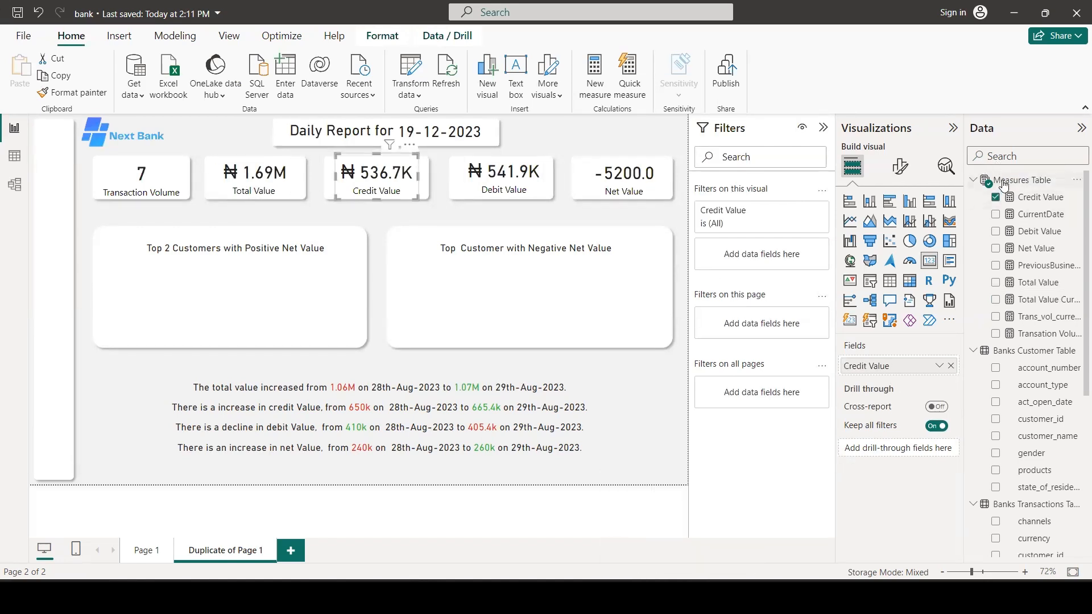
pyautogui.click(1004, 181)
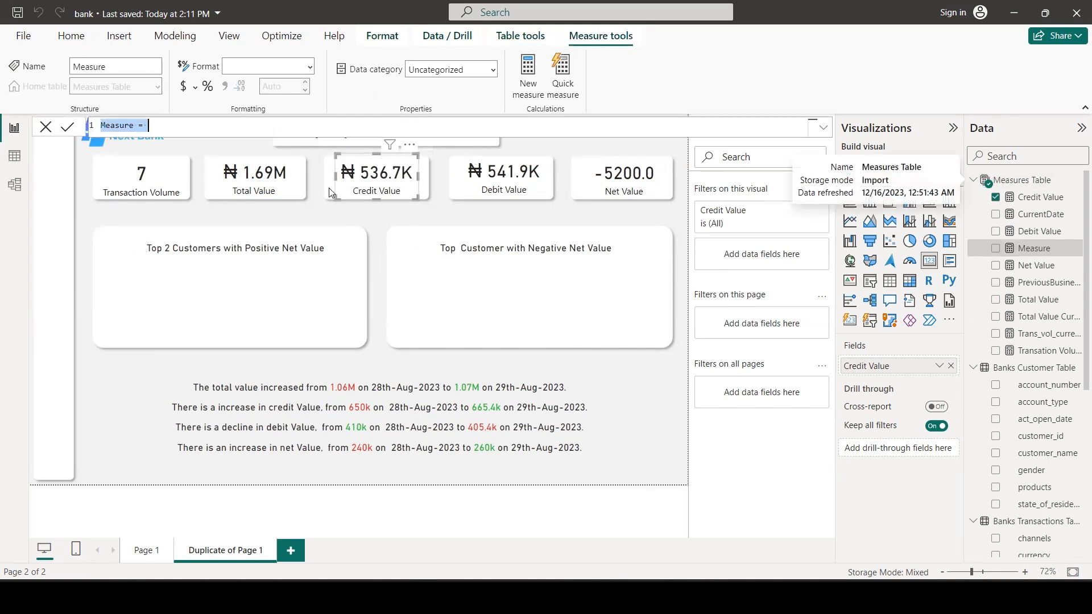
pyautogui.write('Credit Value CurrentDate = SUMX(     FILTER(\'Banks Transactions Table\',     \'Banks Transactions Table\'[transaction_type] = "Credit" &&     \'Banks Transactions Table\'[transaction_date] = VALUE([PreviousBusinessDay])     ),     \'Banks Transactions Table\'[transaction_amount] )')
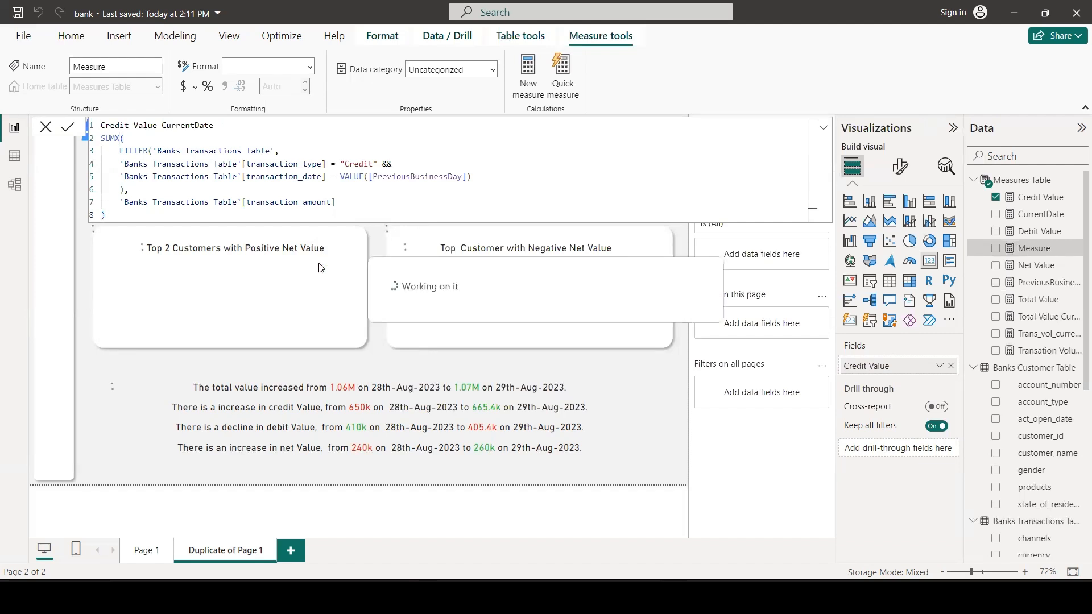
# Replace the Credit Value card's field with the Credit Value CurrentDate measure and format that measure as ₦ Edo (Nigeria) currency
pyautogui.click(388, 181)
pyautogui.moveTo(1048, 216); pyautogui.dragTo(762, 395)
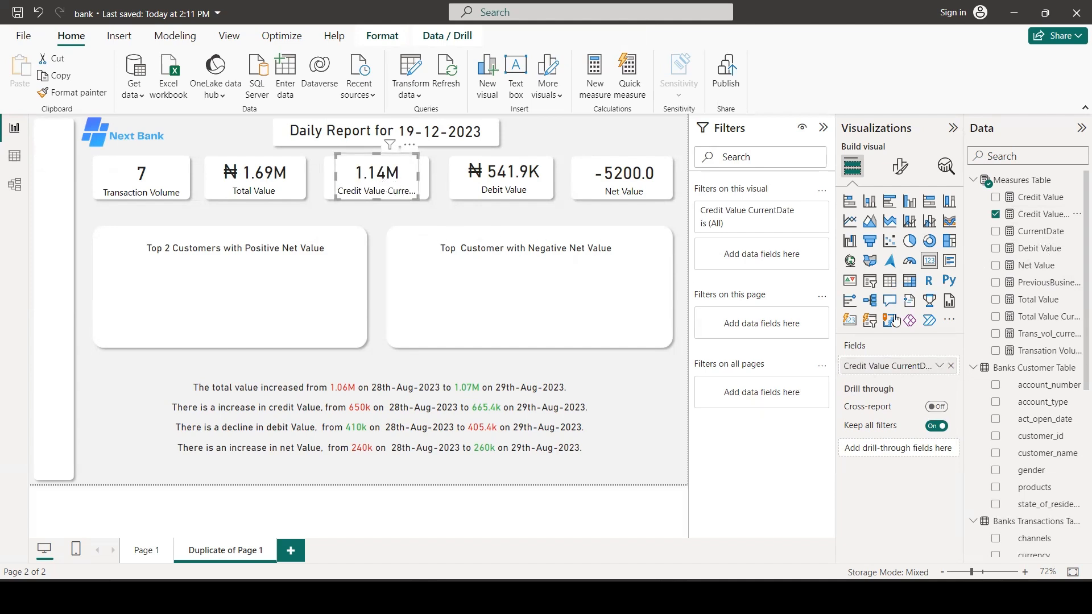
pyautogui.click(1036, 216)
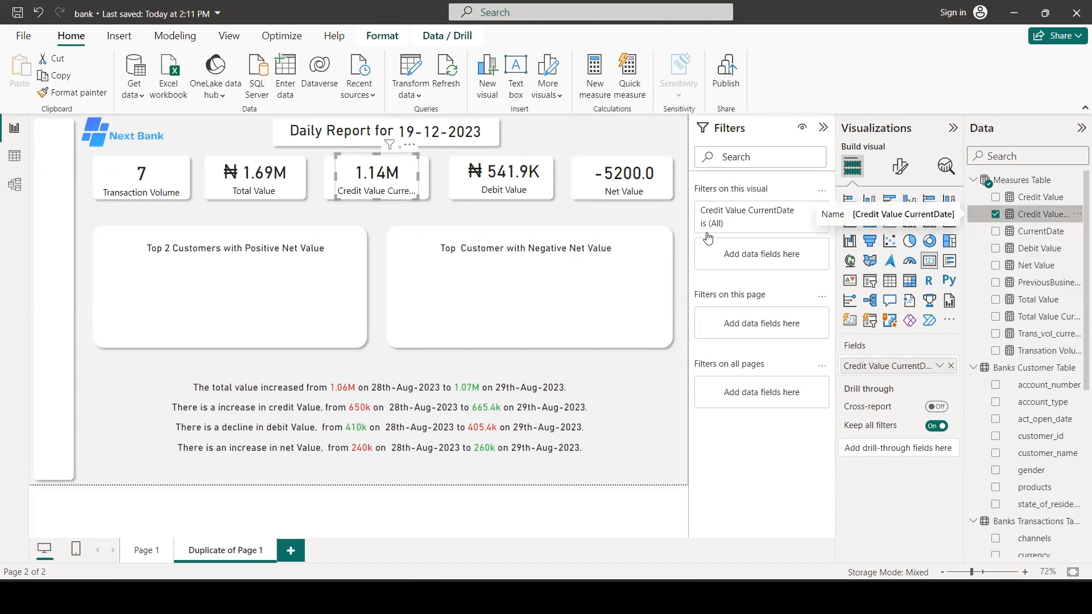
pyautogui.click(193, 90)
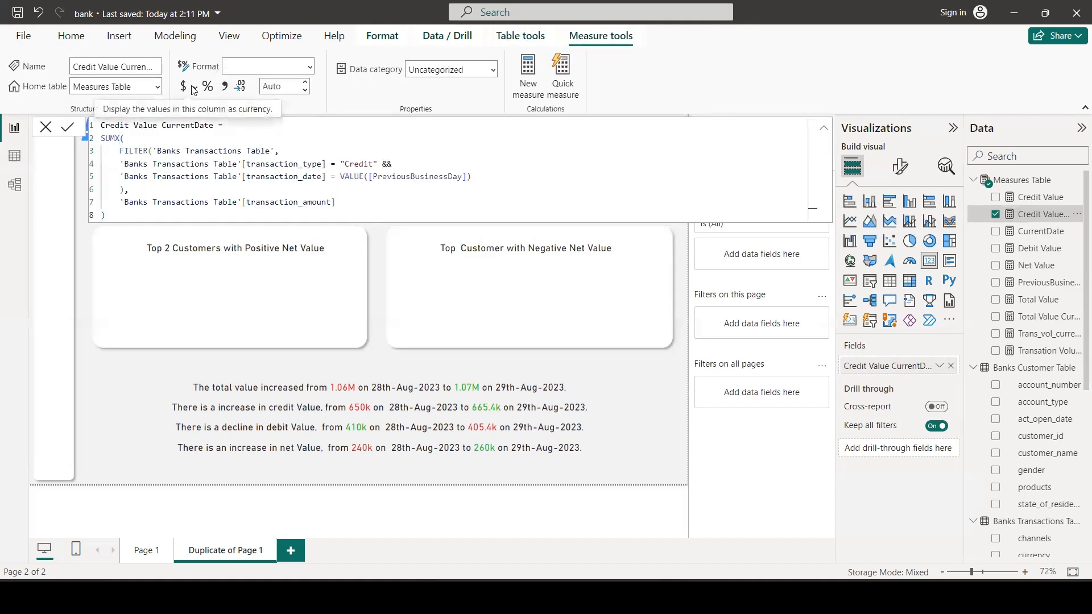
pyautogui.click(195, 90)
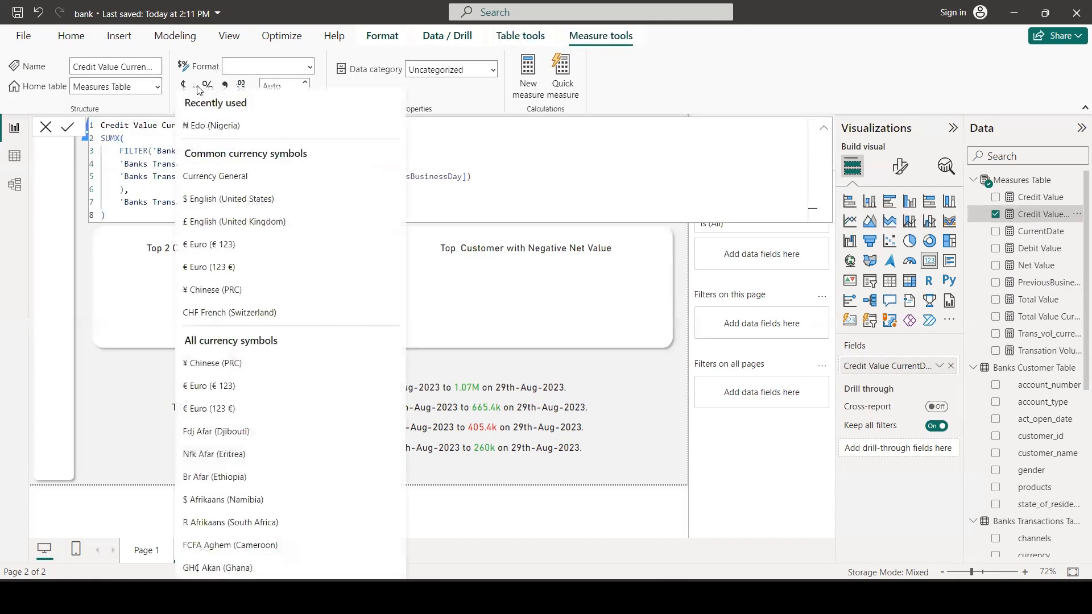
pyautogui.click(196, 125)
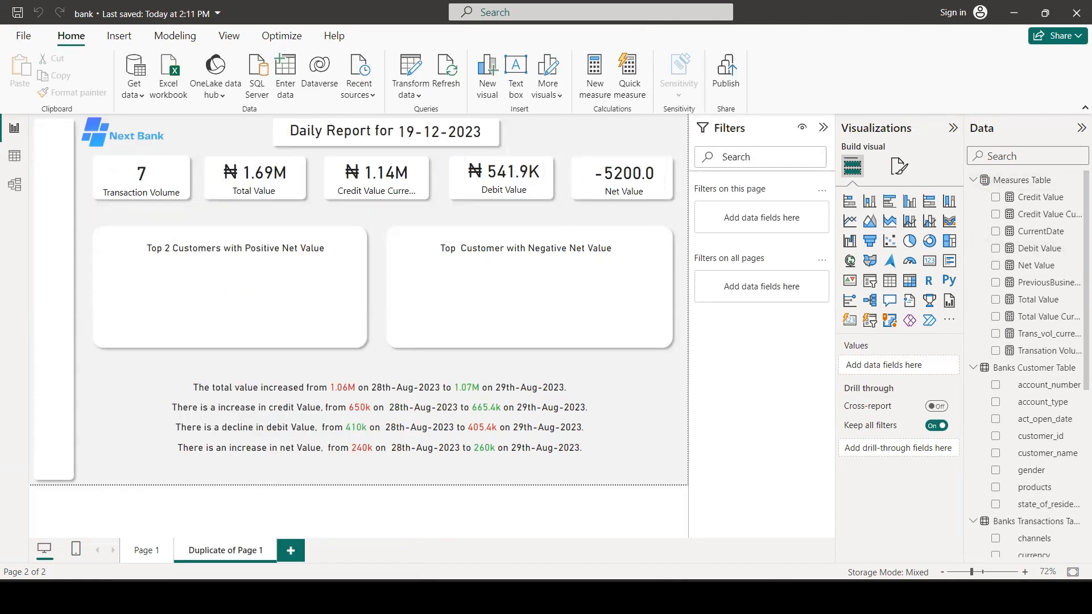
# Create measure Debit Value CurrentDate using SUMX of transaction_amount over 'Banks Transactions Table' where transaction_type = "Debit" and transaction_date = VALUE([PreviousBusinessDay])
pyautogui.moveTo(580, 597)
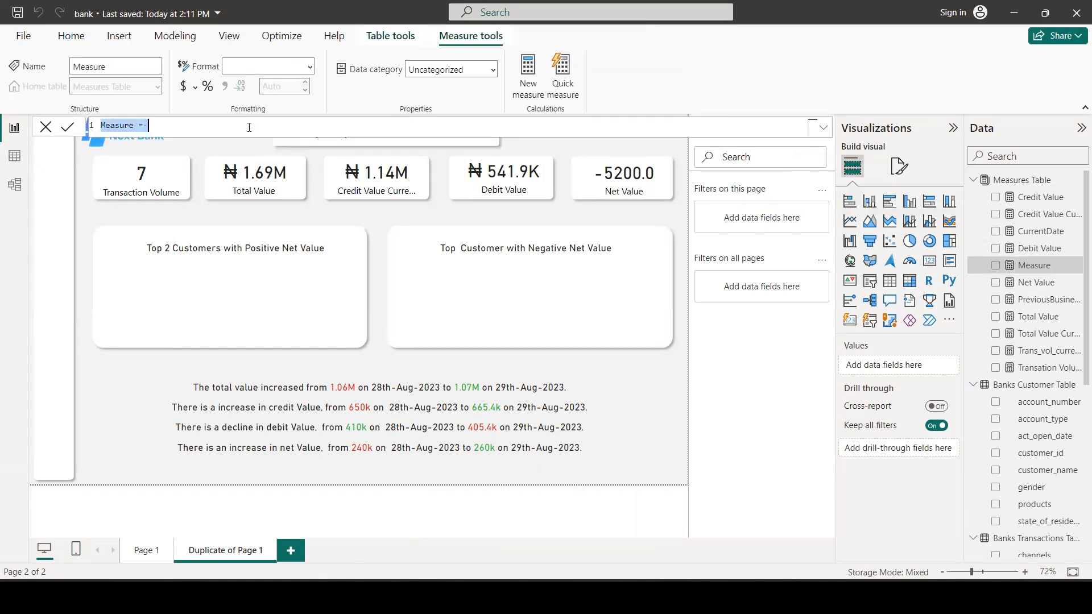
pyautogui.write('Debit Value CurrentDate = SUMX(     FILTER(\'Banks Transactions Table\',     \'Banks Transactions Table\'[transaction_type] = "Debit" &&     \'Banks Transactions Table\'[transaction_date] = VALUE([PreviousBusinessDay])     ),     \'Banks Transactions Table\'[transaction_amount] )')
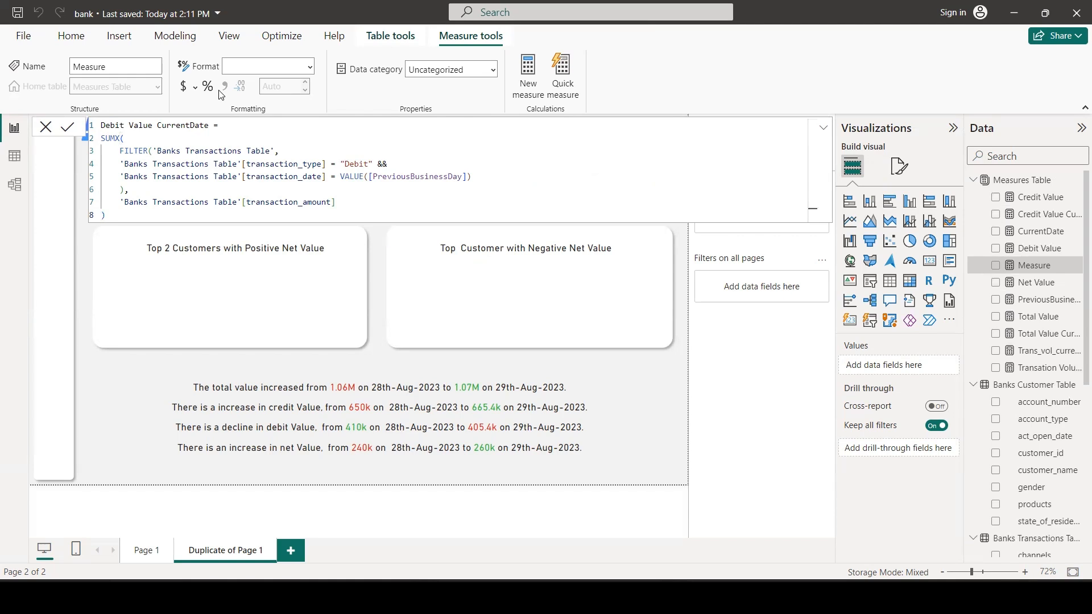
pyautogui.press('Return')
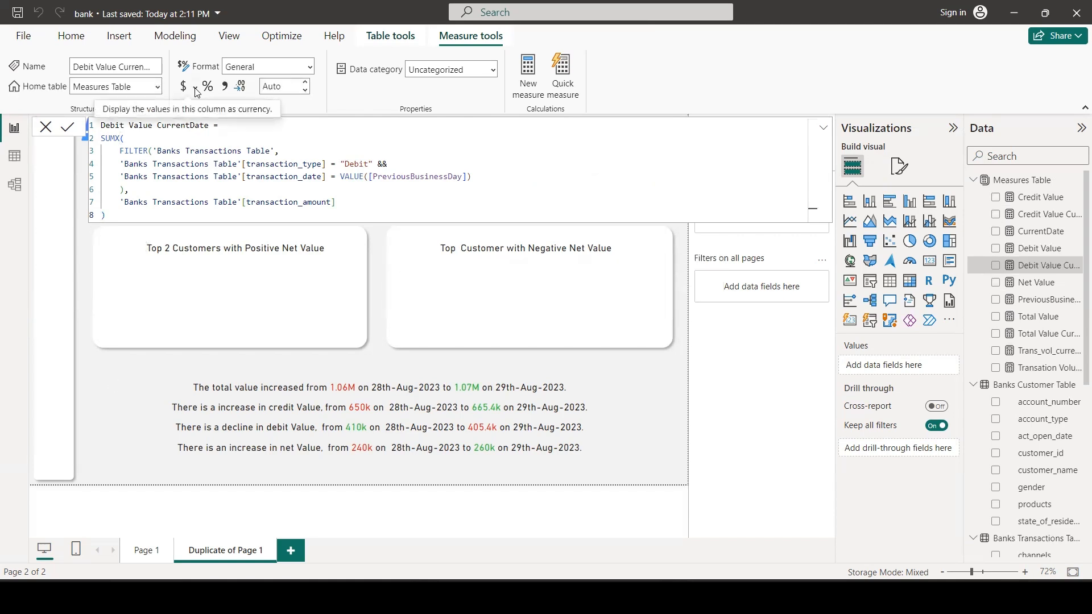
# Format the Debit Value CurrentDate measure as ₦ Edo (Nigeria) currency and use it as the Debit Value card's field
pyautogui.click(195, 89)
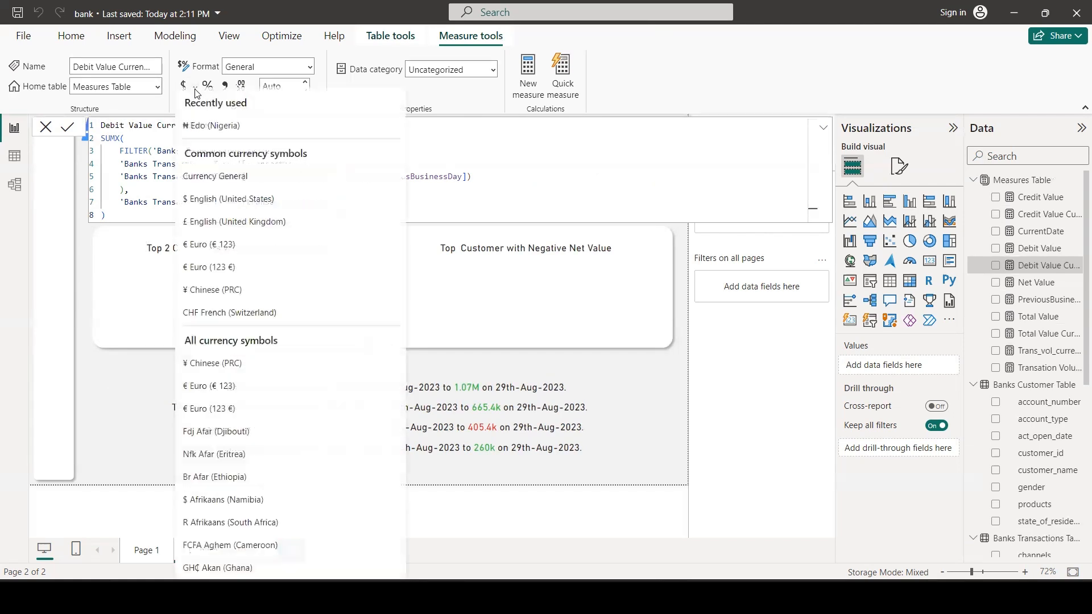
pyautogui.click(200, 126)
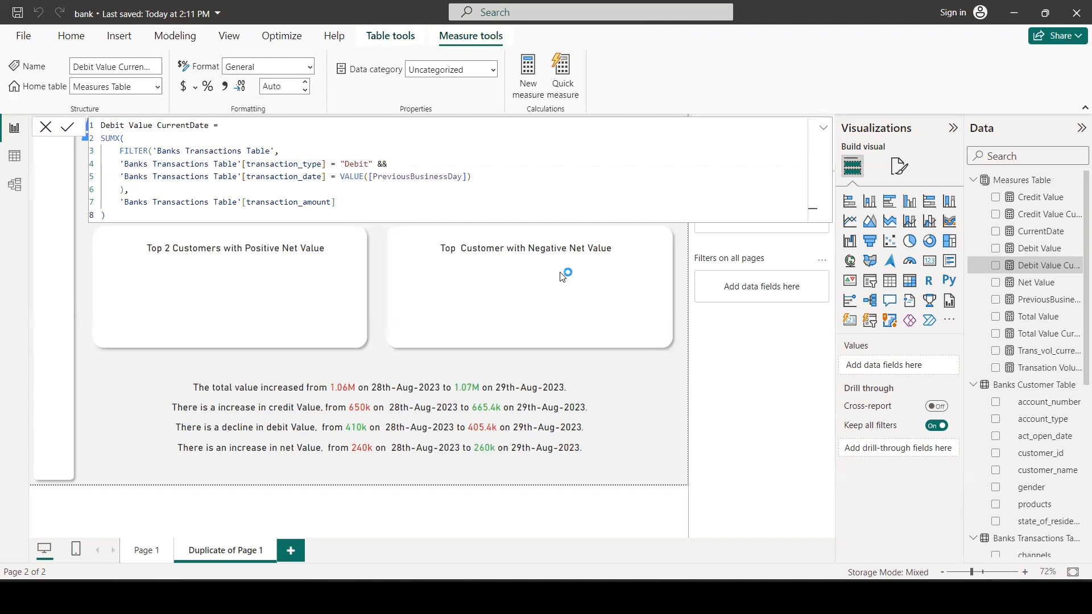
pyautogui.click(666, 389)
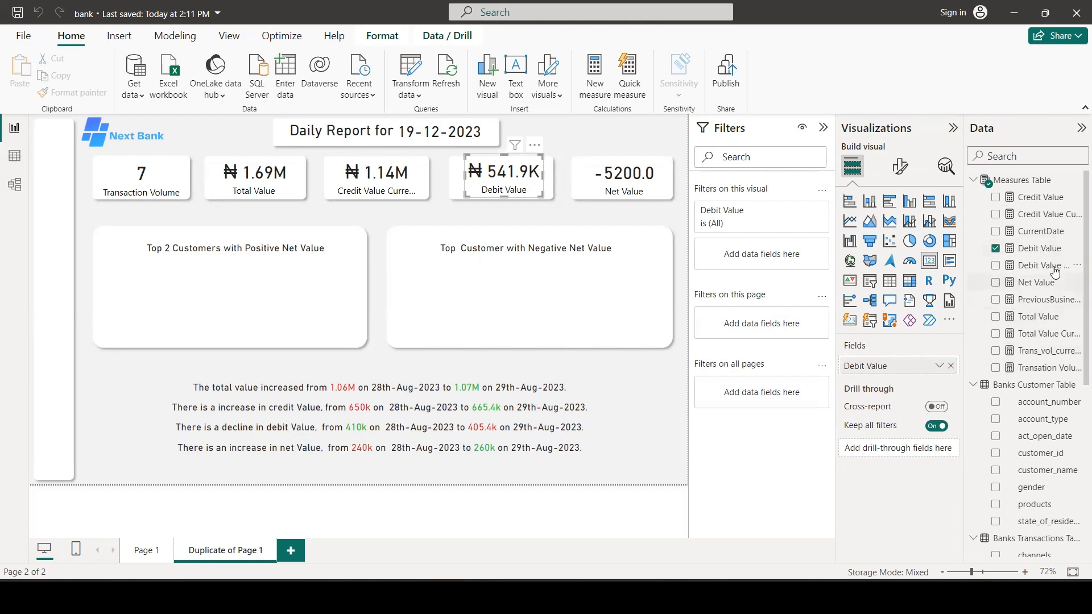
pyautogui.moveTo(1047, 266); pyautogui.dragTo(928, 357)
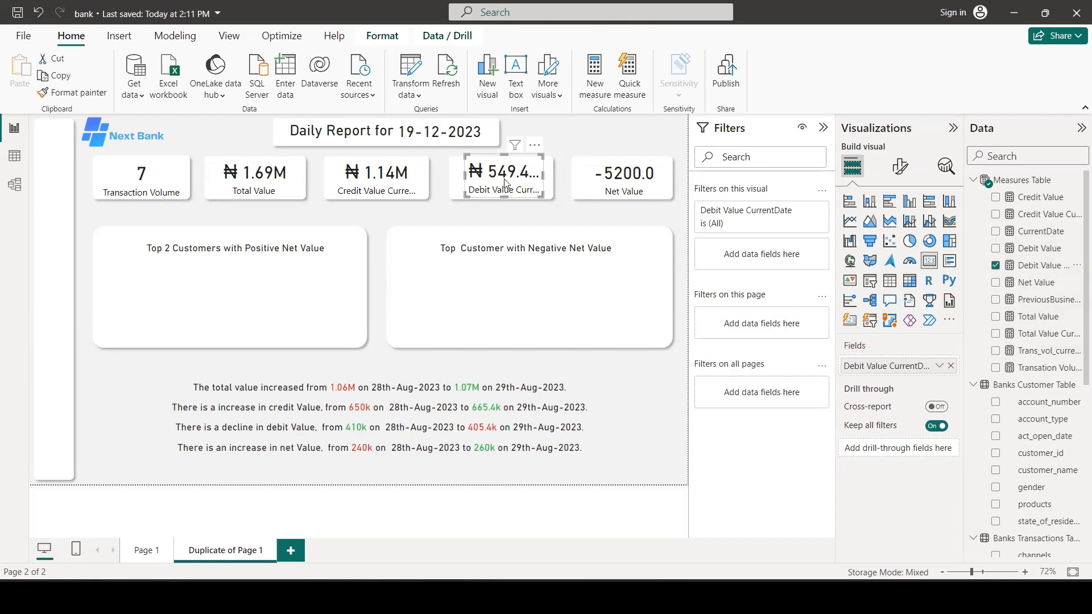
# Rename the Credit Value CurrentDate field to "Credit Value" for its card only
pyautogui.click(396, 186)
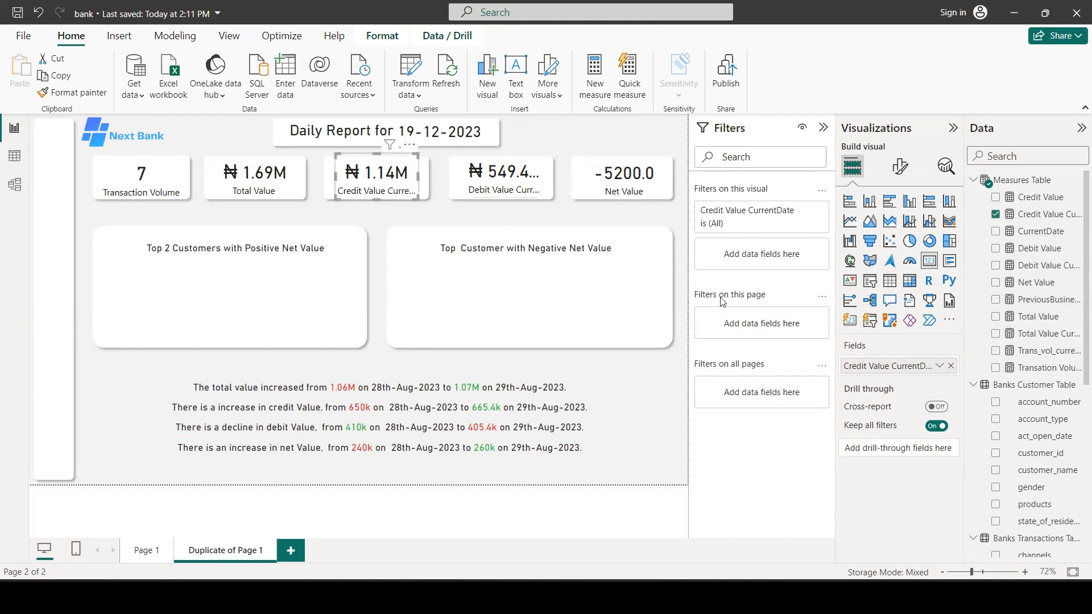
pyautogui.click(939, 369)
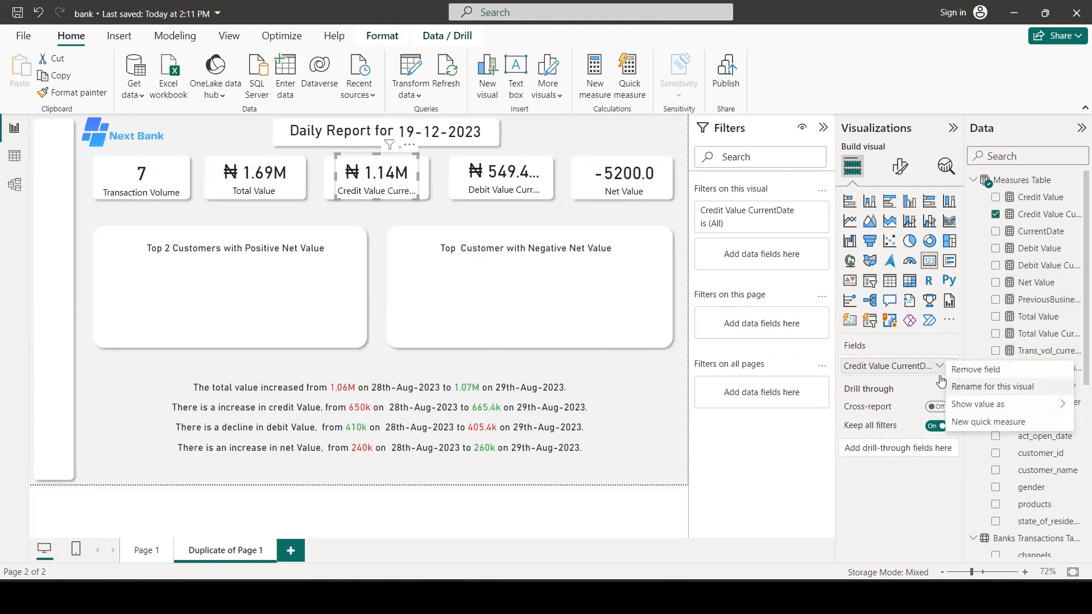
pyautogui.click(984, 387)
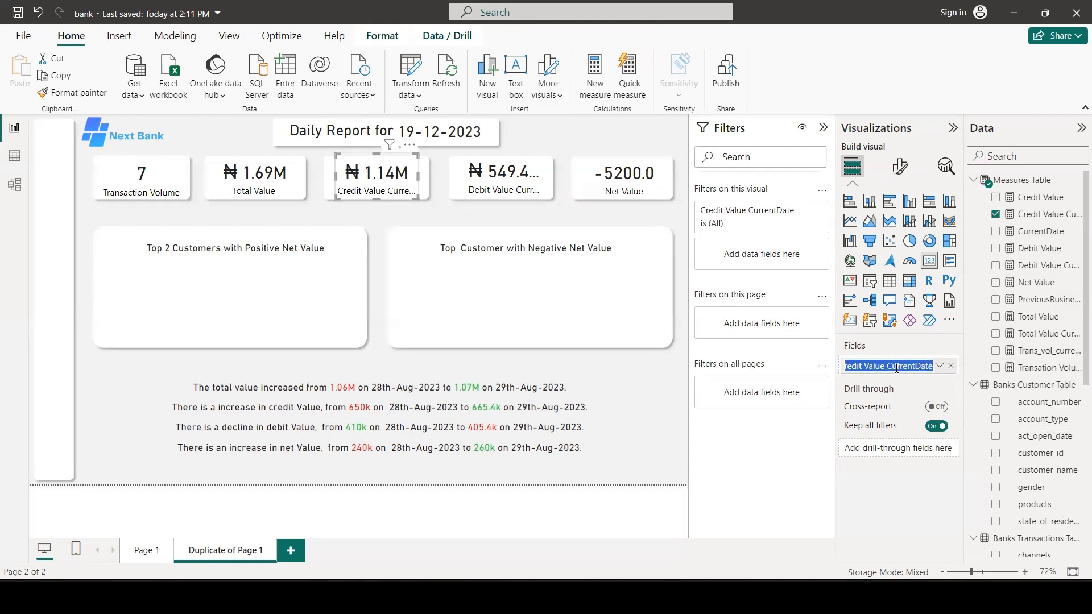
pyautogui.click(889, 368)
pyautogui.doubleClick(888, 367)
pyautogui.press('BackSpace')
pyautogui.press('Return')
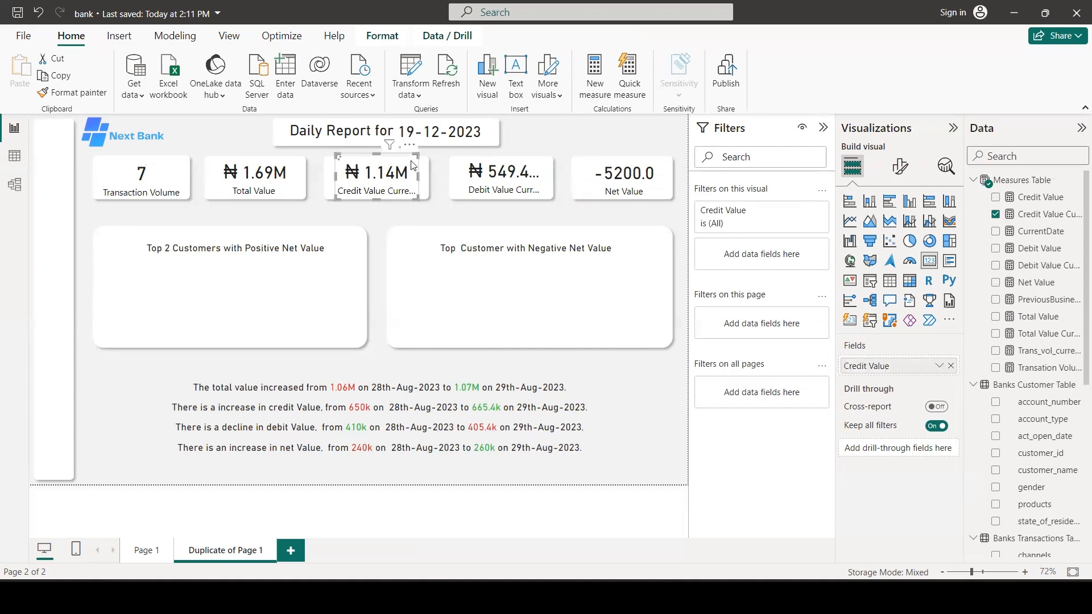
# Rename the Debit Value CurrentDate field to "Debit Value" for its card only
pyautogui.click(503, 178)
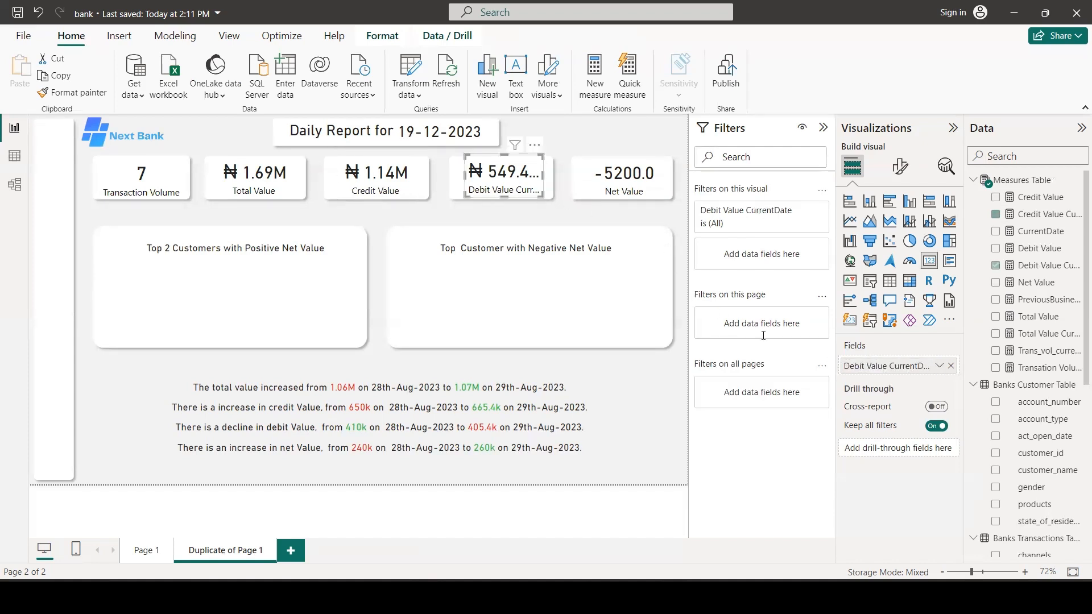
pyautogui.click(940, 368)
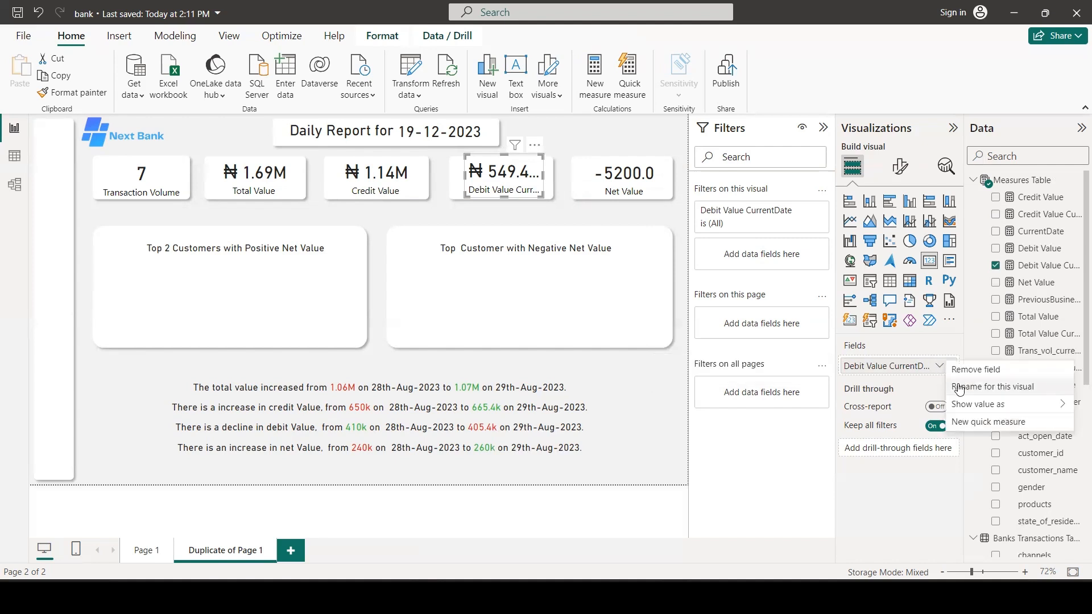
pyautogui.click(967, 383)
pyautogui.doubleClick(892, 369)
pyautogui.click(891, 366)
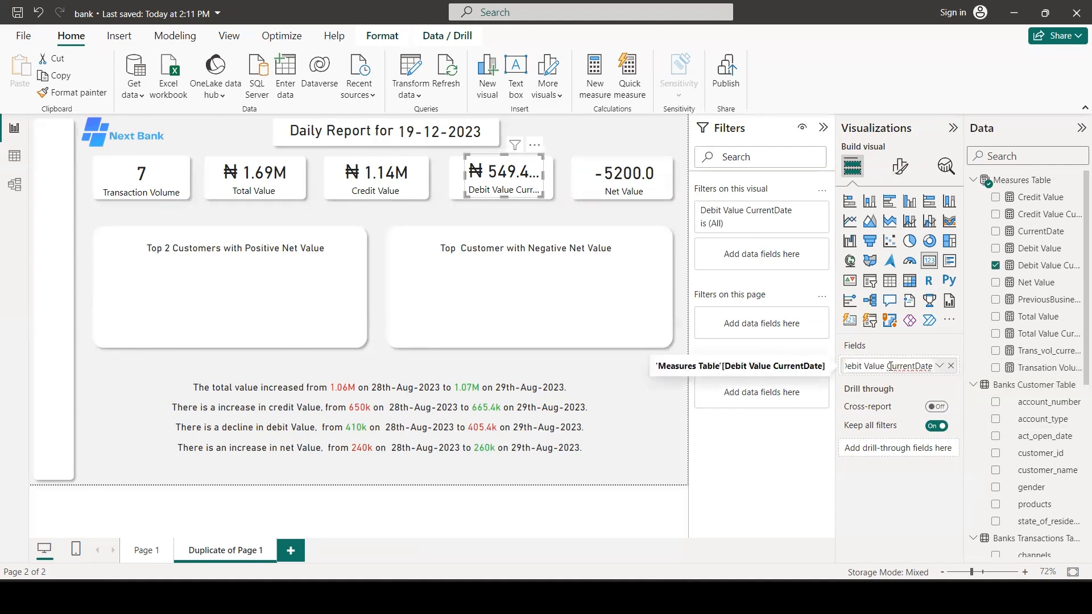
pyautogui.moveTo(889, 367); pyautogui.dragTo(934, 359)
pyautogui.press('BackSpace')
pyautogui.press('Return')
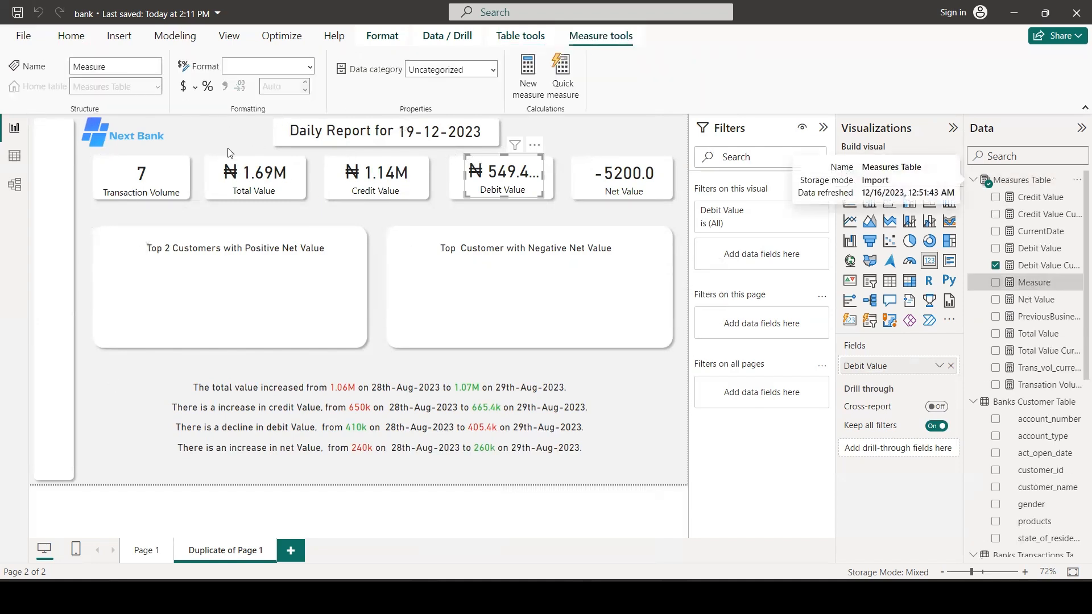
# Create measure Net Value CurrentDate = [Credit Value CurrentDate]-[Debit Value CurrentDate], without an ABS wrapper
pyautogui.write('Net Value CurrentDate = [Credit Value CurrentDate]-[Debit Value CurrentDate]')
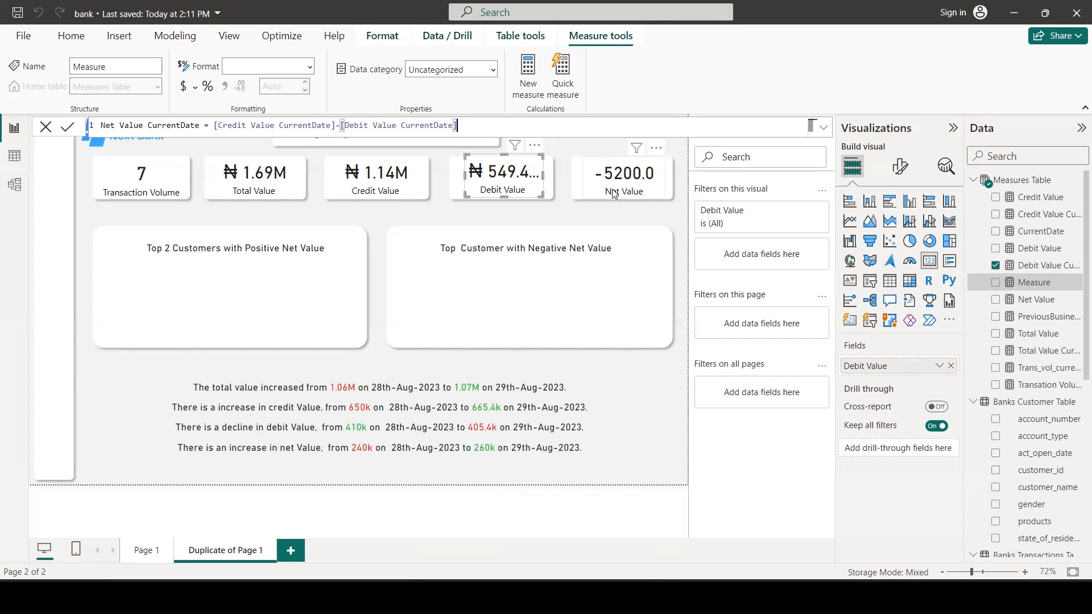
pyautogui.click(214, 127)
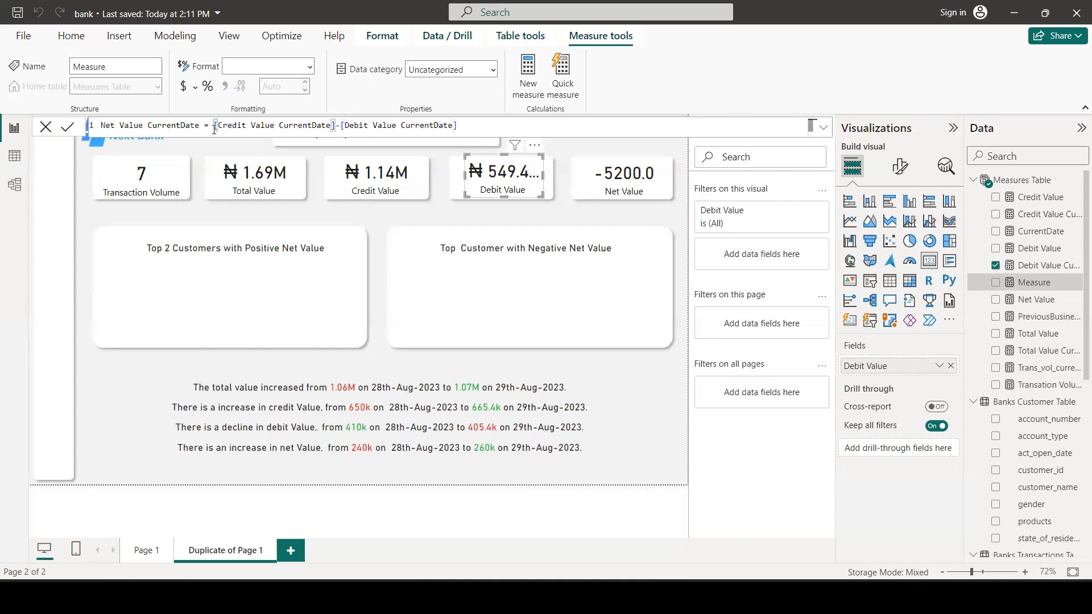
pyautogui.write('abs')
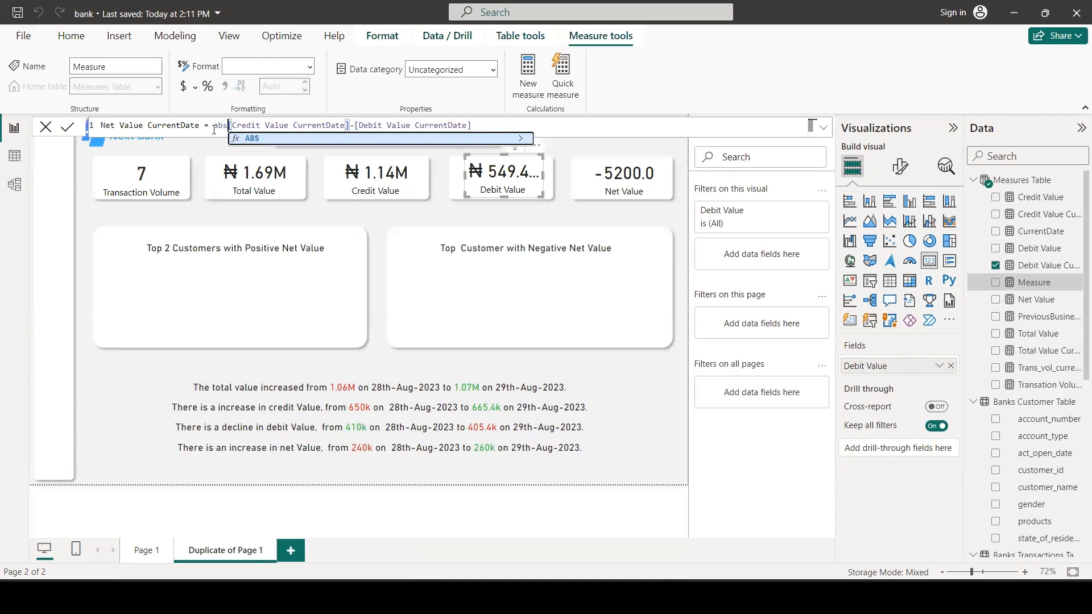
pyautogui.click(433, 139)
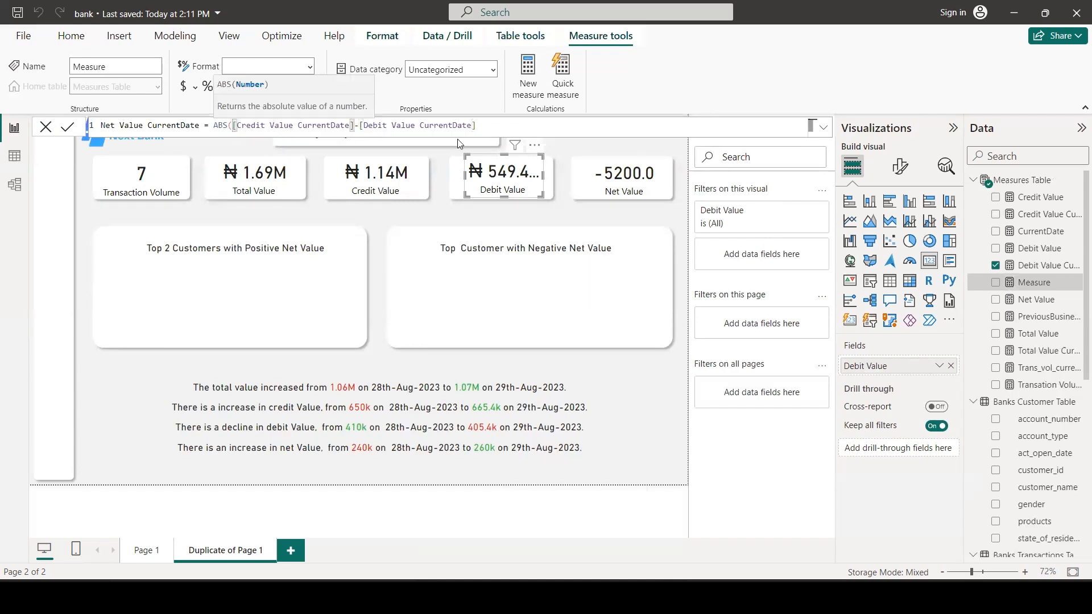
pyautogui.click(479, 124)
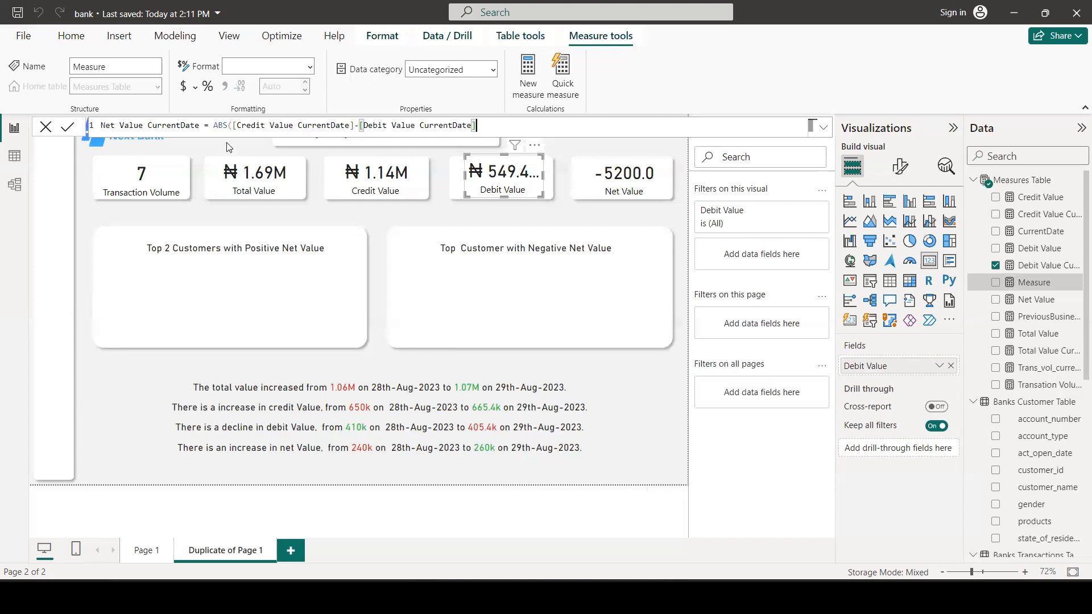
pyautogui.click(230, 124)
pyautogui.press('BackSpace')
pyautogui.press('BackSpace')
pyautogui.press('BackSpace')
pyautogui.press('Return')
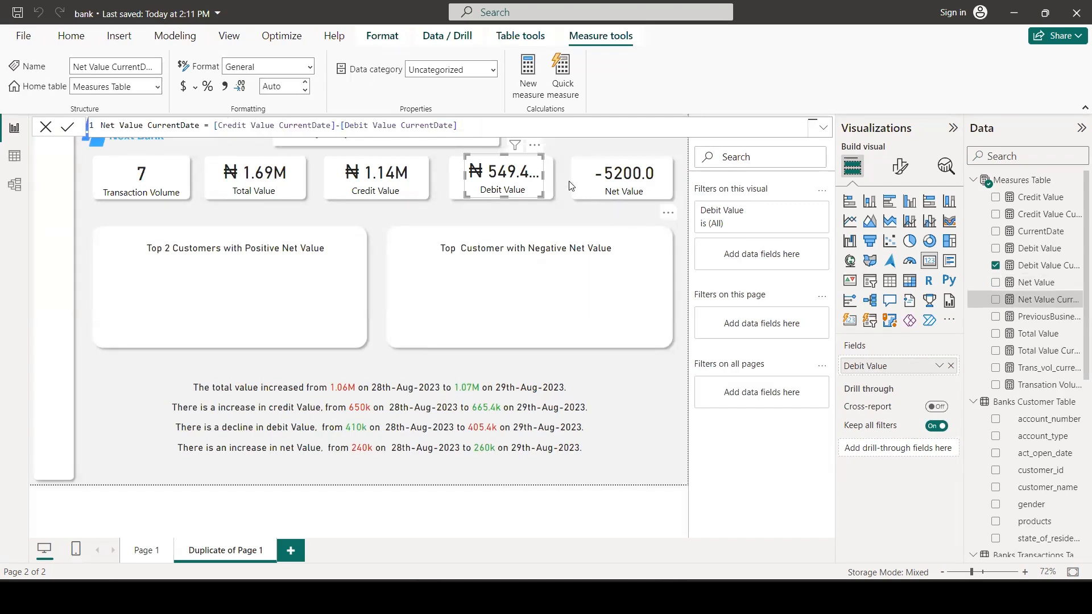
# Widen the Debit Value card slightly and format the Net Value CurrentDate measure as ₦ Edo (Nigeria) currency
pyautogui.moveTo(463, 175); pyautogui.dragTo(458, 178)
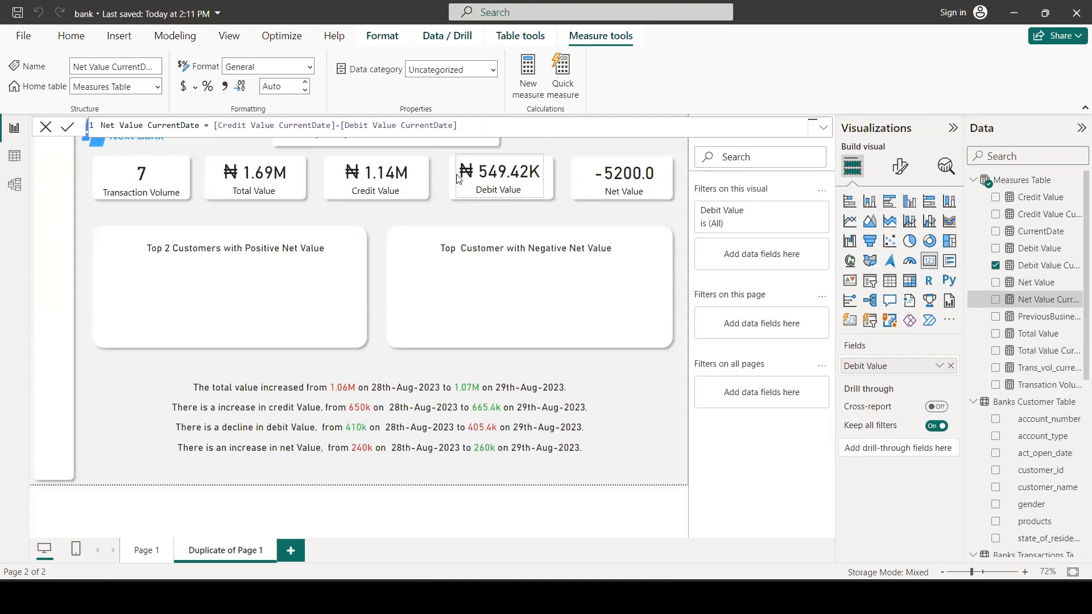
pyautogui.click(196, 90)
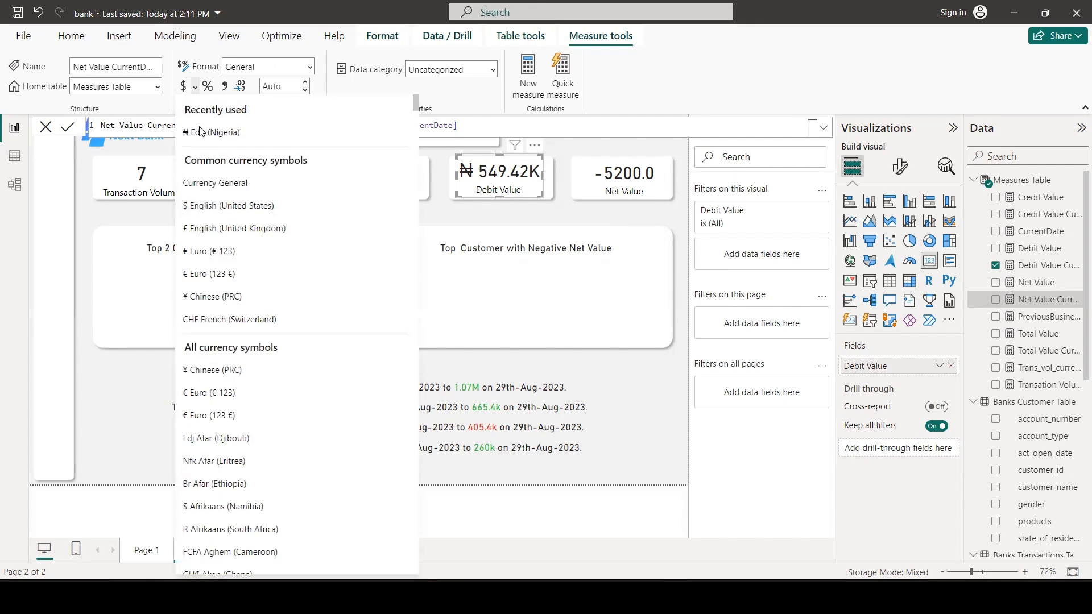
pyautogui.click(205, 125)
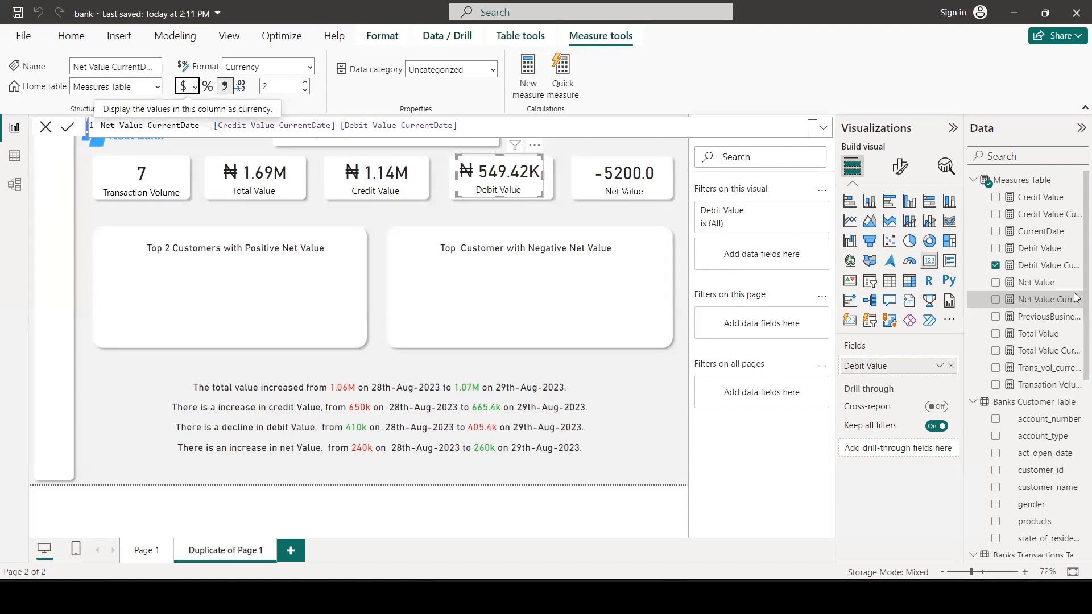
# Replace the Net Value card's field with the Net Value CurrentDate measure
pyautogui.click(641, 191)
pyautogui.moveTo(1055, 302); pyautogui.dragTo(926, 365)
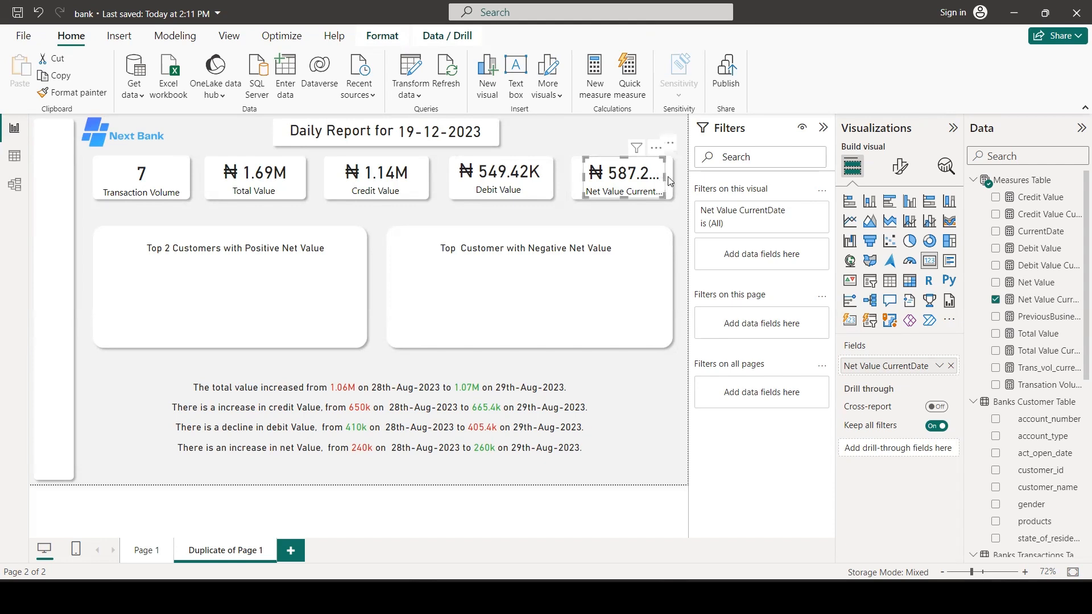
pyautogui.click(578, 178)
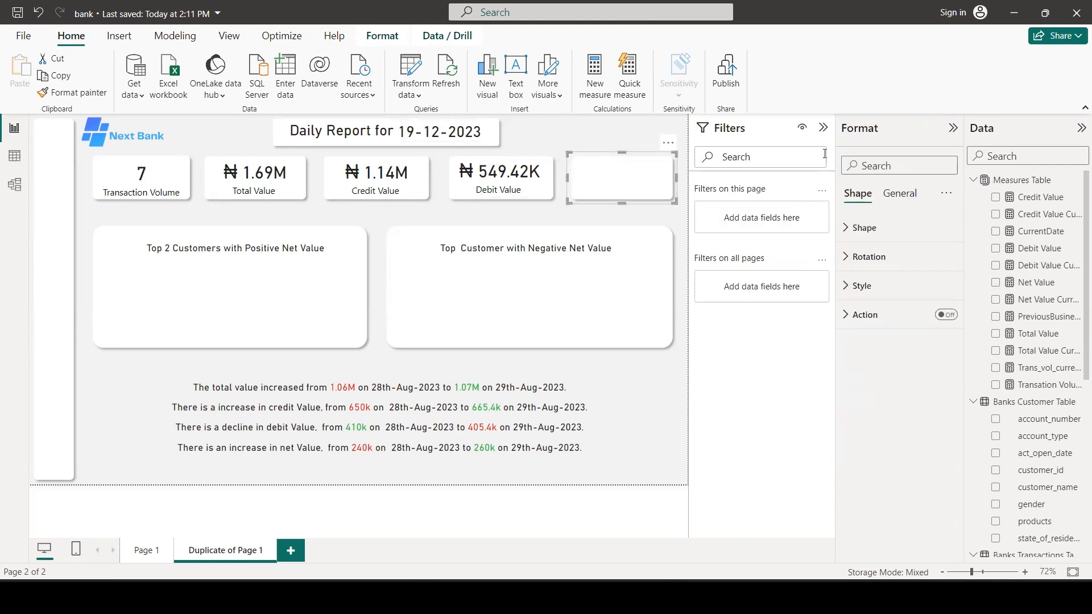
# Set the Net Value CurrentDate and Debit Value CurrentDate measures to 1 decimal place
pyautogui.click(626, 176)
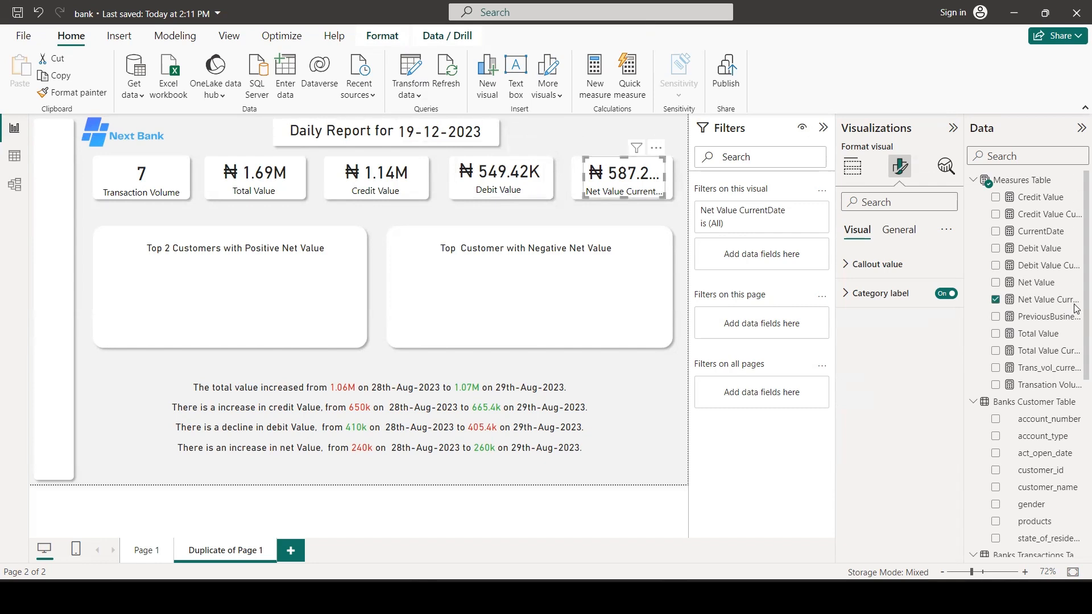
pyautogui.click(1048, 300)
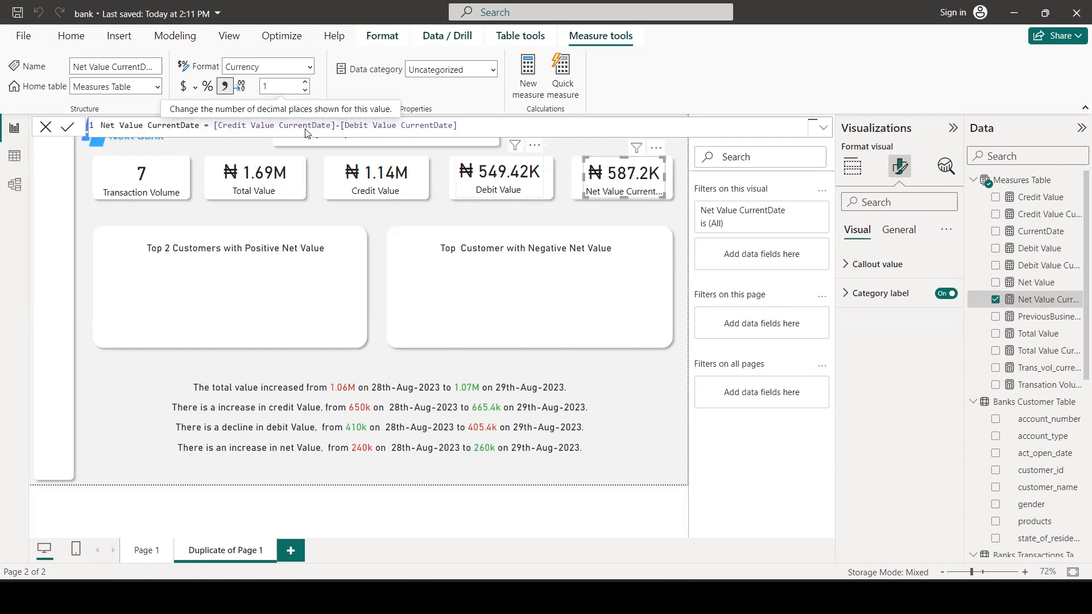
pyautogui.click(501, 177)
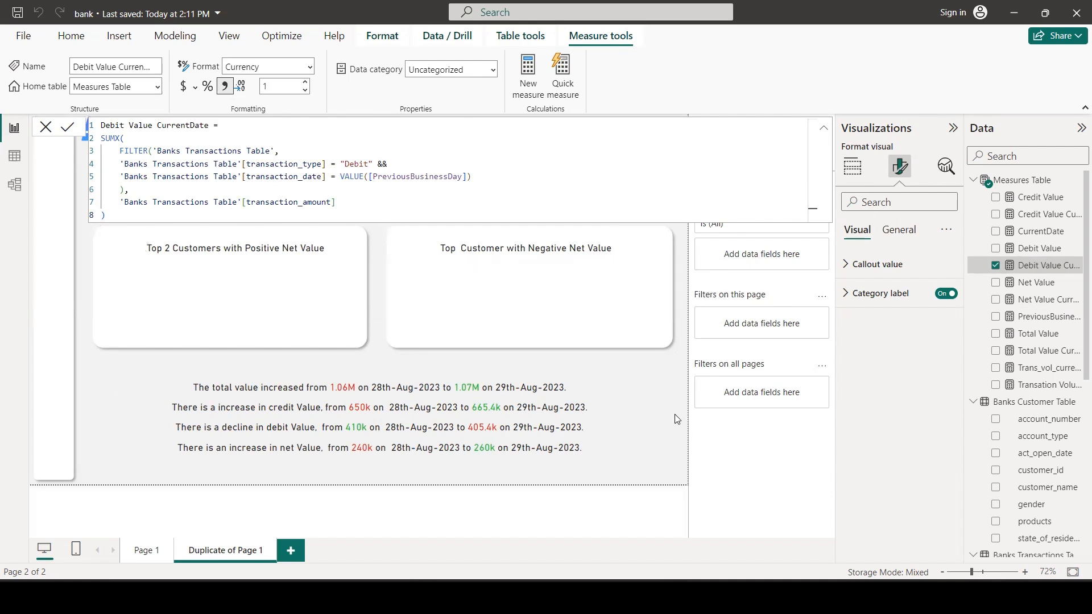
pyautogui.click(666, 369)
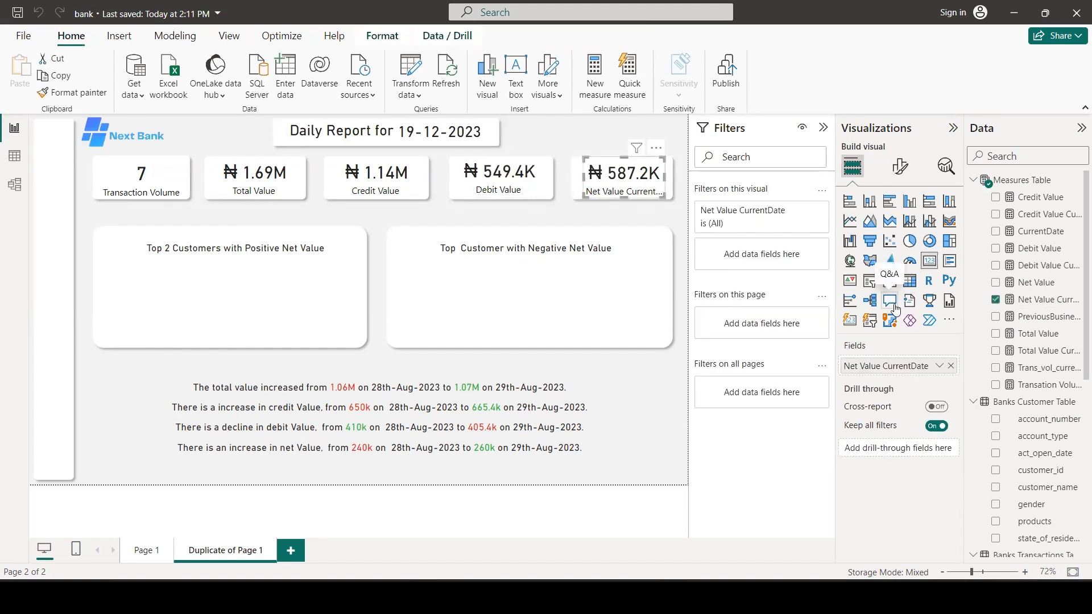
# Rename the field in the Net Value CurrentDate card to Net Value for this visual only
pyautogui.click(940, 368)
pyautogui.click(977, 387)
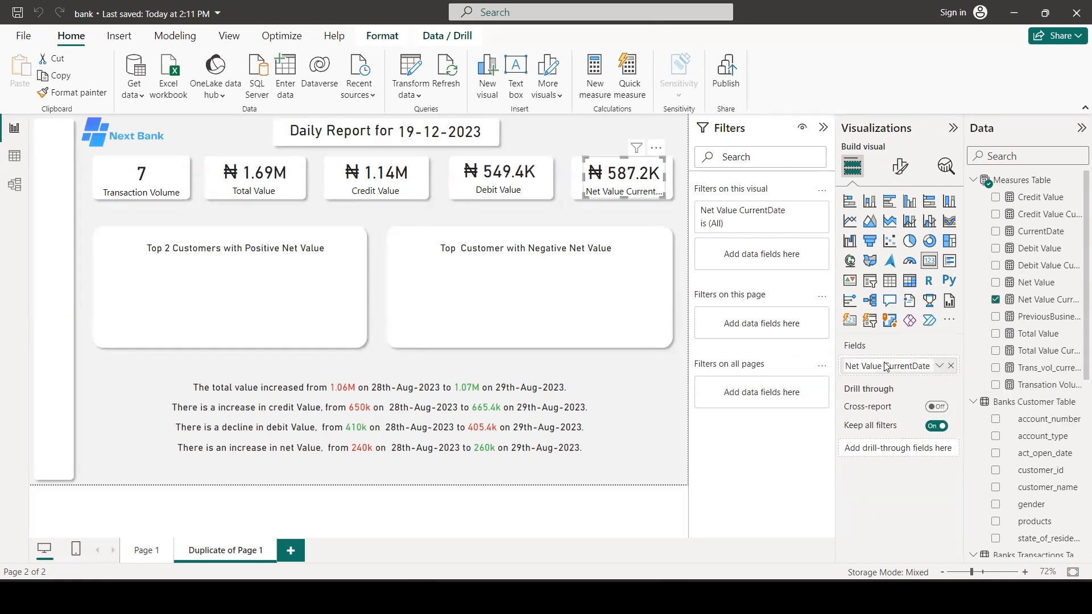
pyautogui.click(888, 366)
pyautogui.moveTo(888, 366); pyautogui.dragTo(943, 368)
pyautogui.press('BackSpace')
pyautogui.press('Return')
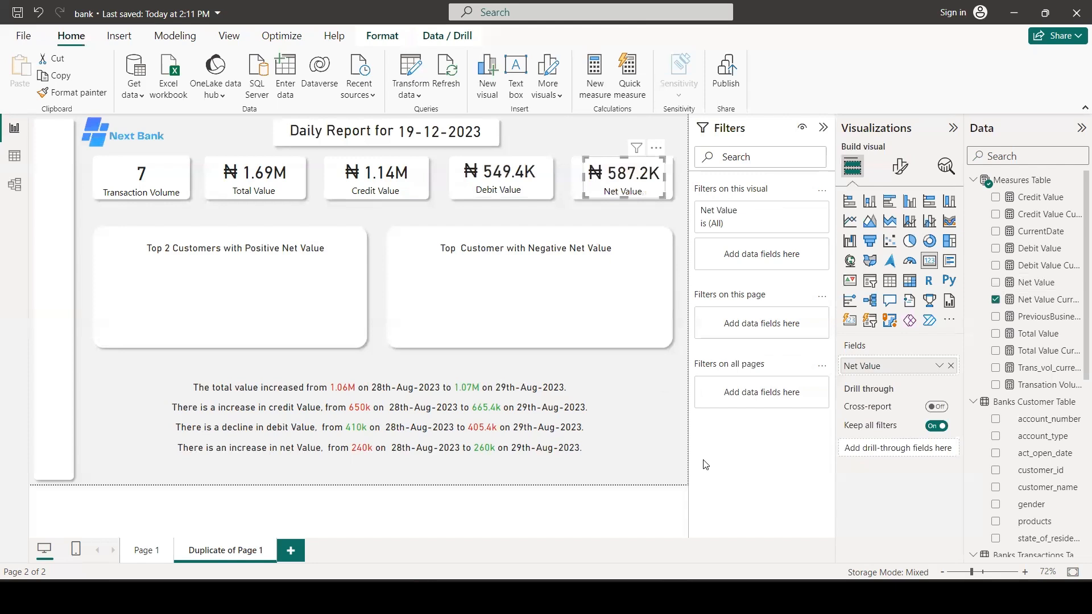
pyautogui.click(674, 409)
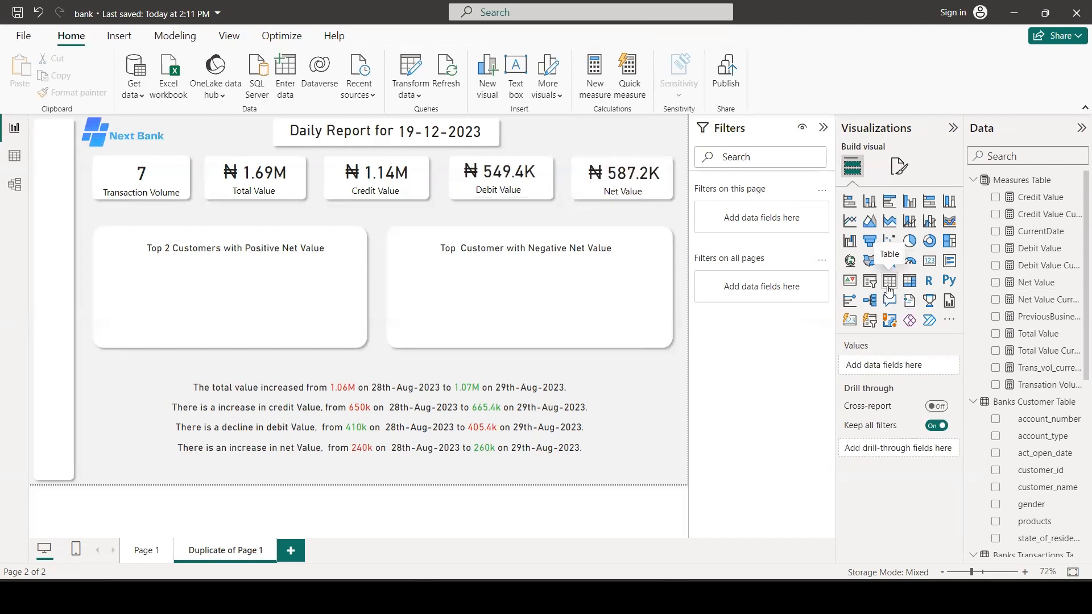
# Insert a table visual and fit it inside the Top 2 Customers with Positive Net Value box, below its heading
pyautogui.click(890, 289)
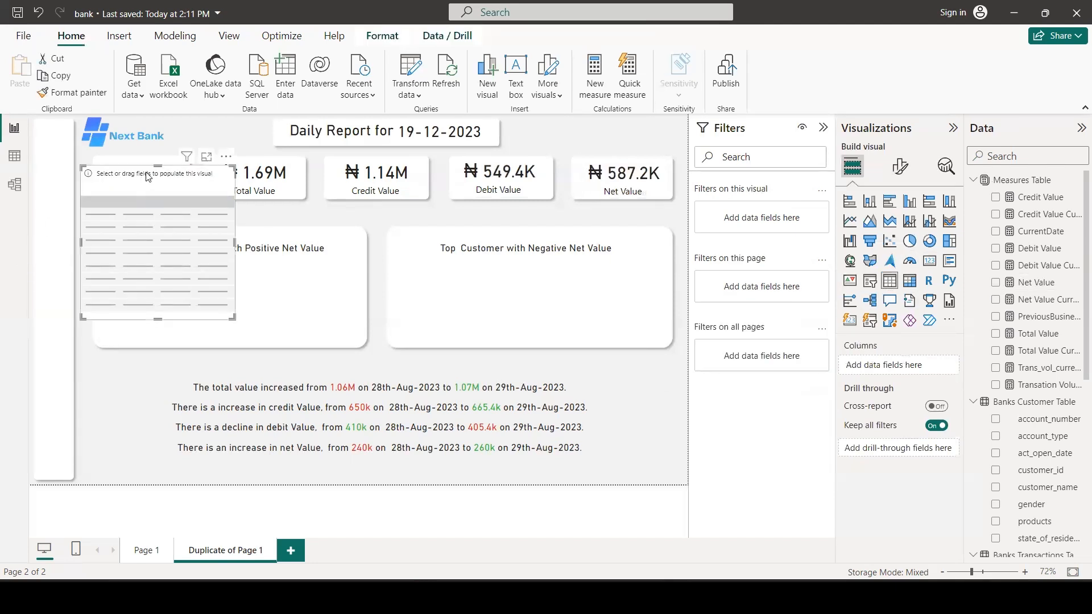
pyautogui.moveTo(157, 165); pyautogui.dragTo(146, 274)
pyautogui.moveTo(294, 308); pyautogui.dragTo(384, 321)
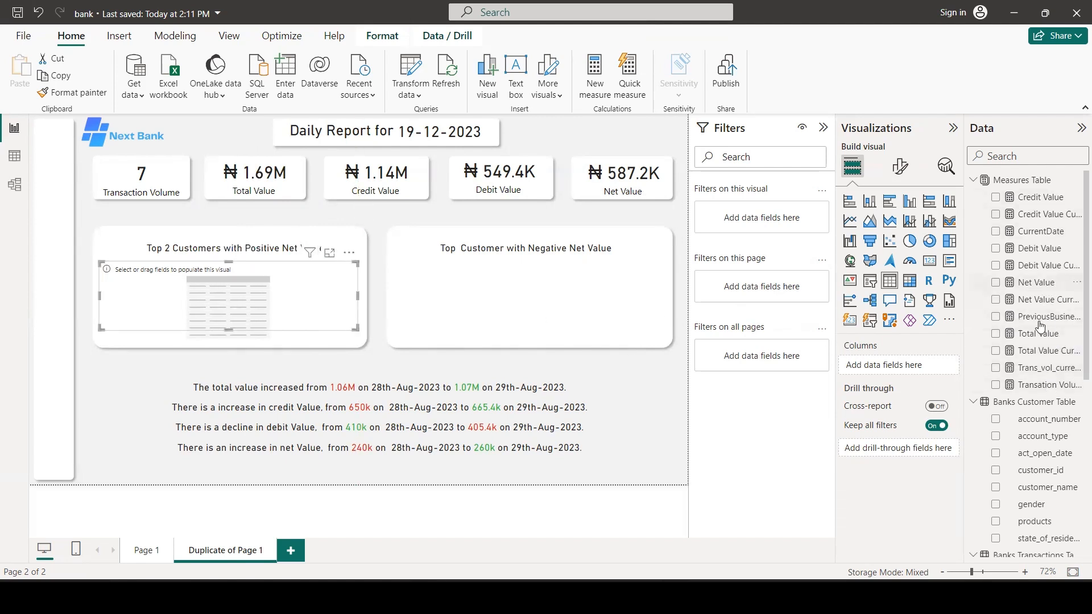
# Fill the table with customer_name and the Total Value, Credit Value, Debit Value and Net Value CurrentDate measures, in that order
pyautogui.scroll(-1, 1043, 431)
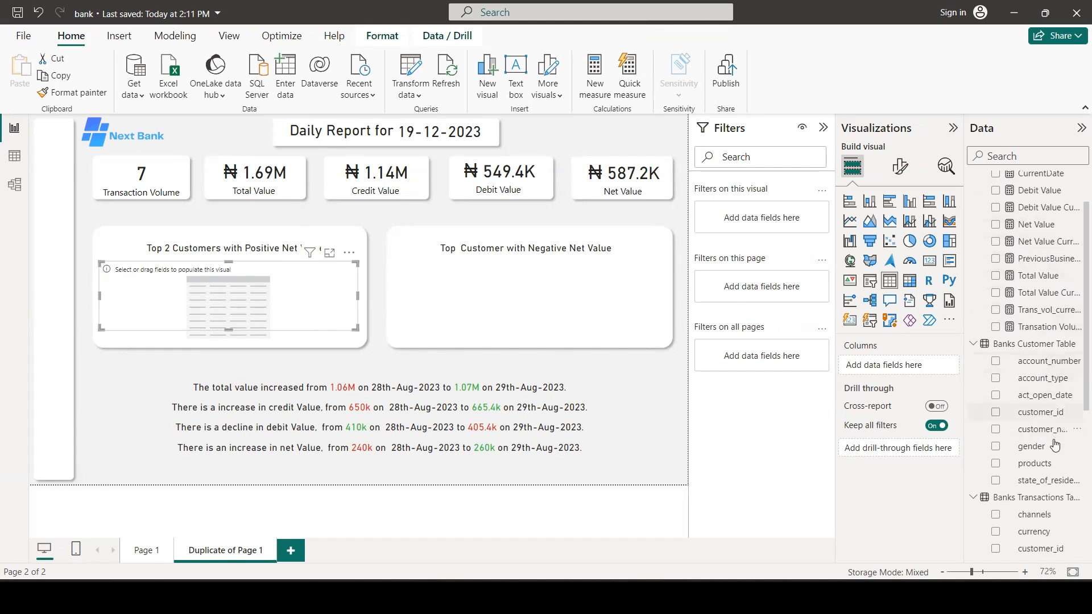
pyautogui.moveTo(1046, 430); pyautogui.dragTo(909, 373)
pyautogui.moveTo(1056, 276); pyautogui.dragTo(907, 384)
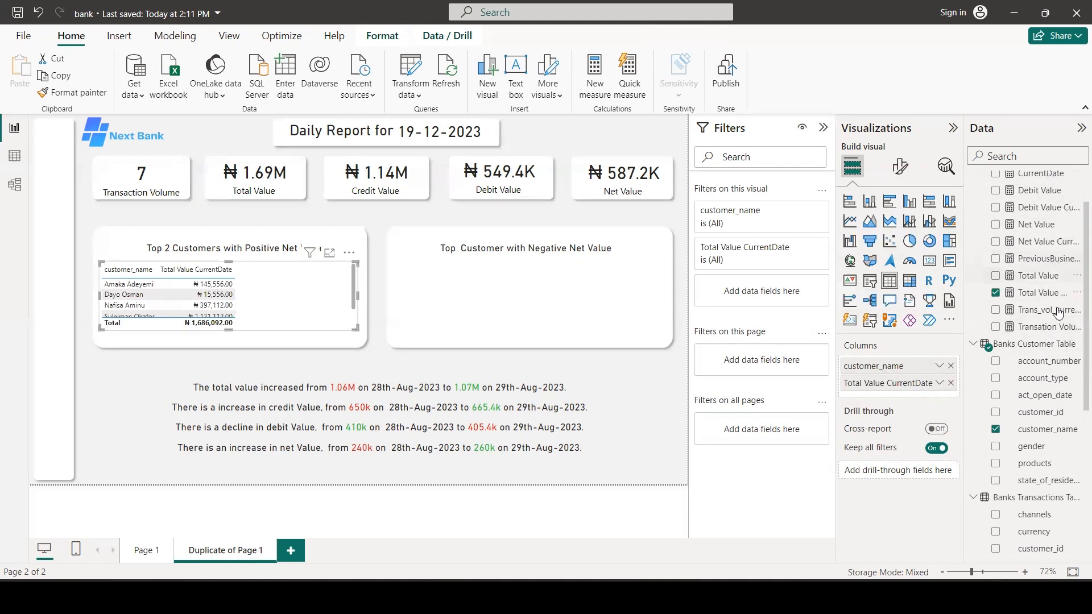
pyautogui.scroll(2, 1041, 307)
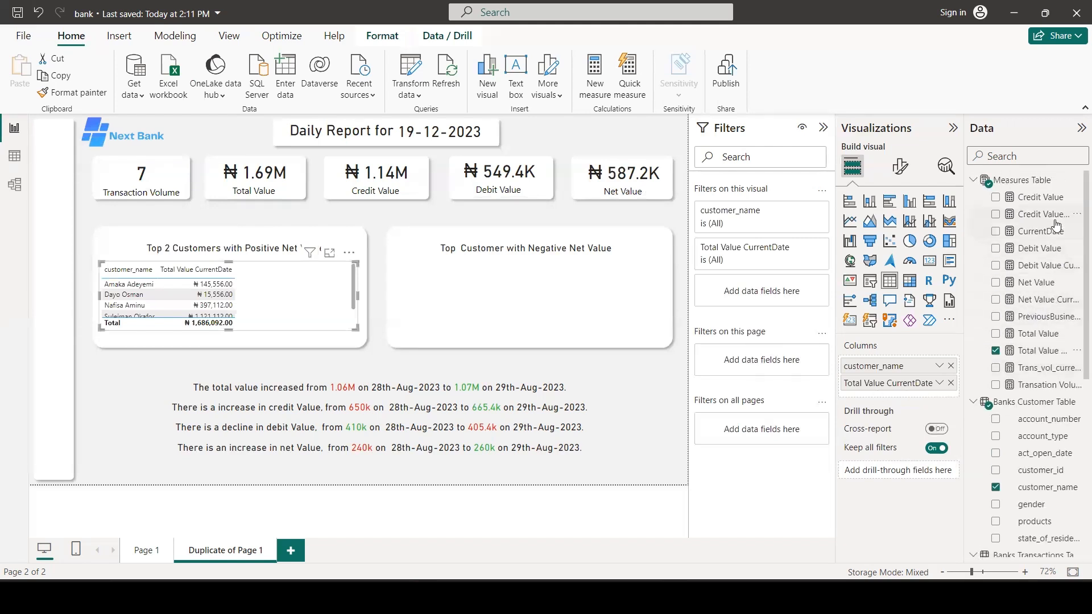
pyautogui.moveTo(1054, 216); pyautogui.dragTo(926, 393)
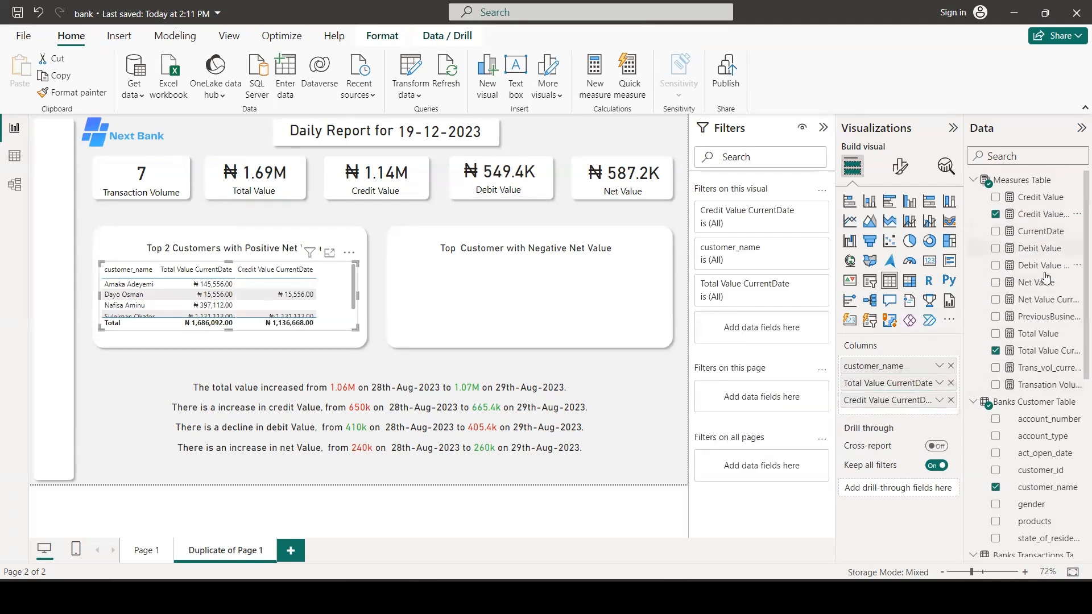
pyautogui.moveTo(1044, 265); pyautogui.dragTo(930, 420)
pyautogui.moveTo(1045, 298); pyautogui.dragTo(926, 447)
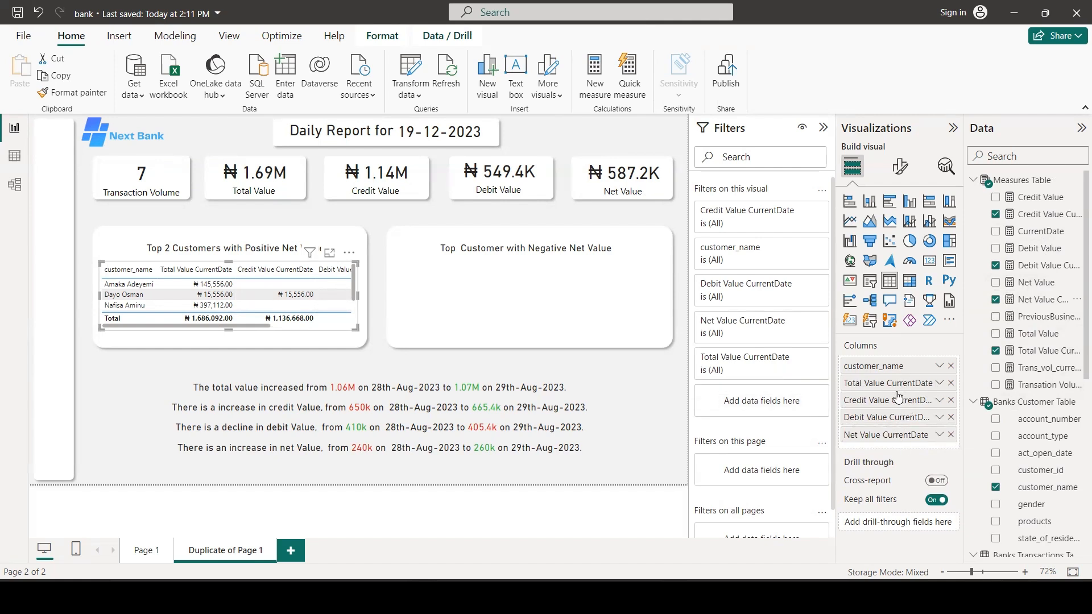
# Rename the table's four measure columns for this visual to Total Value, Credit Value, Debit Value and Net Value
pyautogui.click(938, 385)
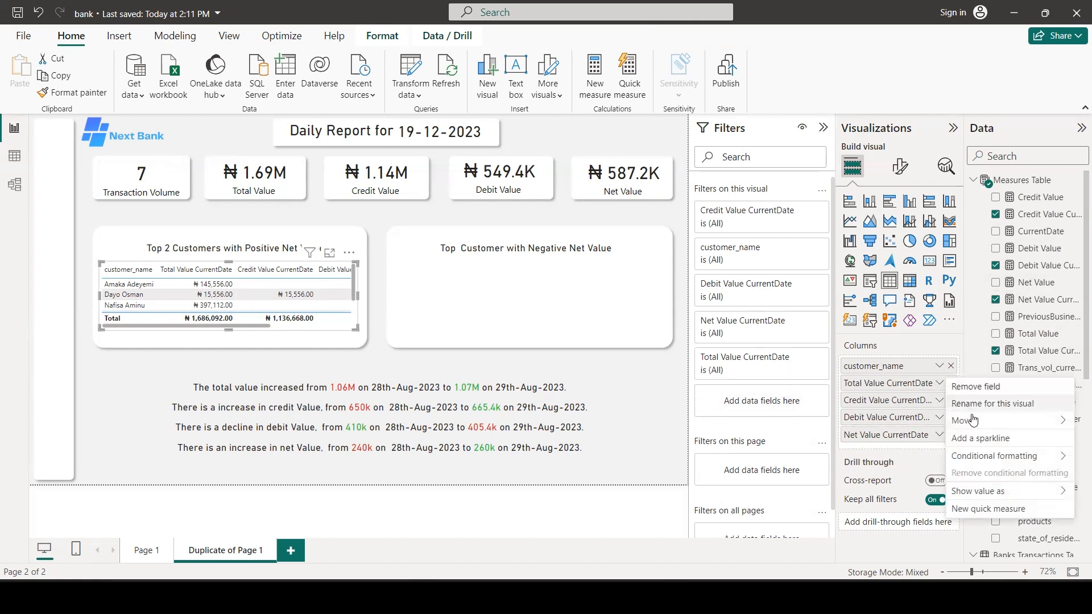
pyautogui.click(943, 405)
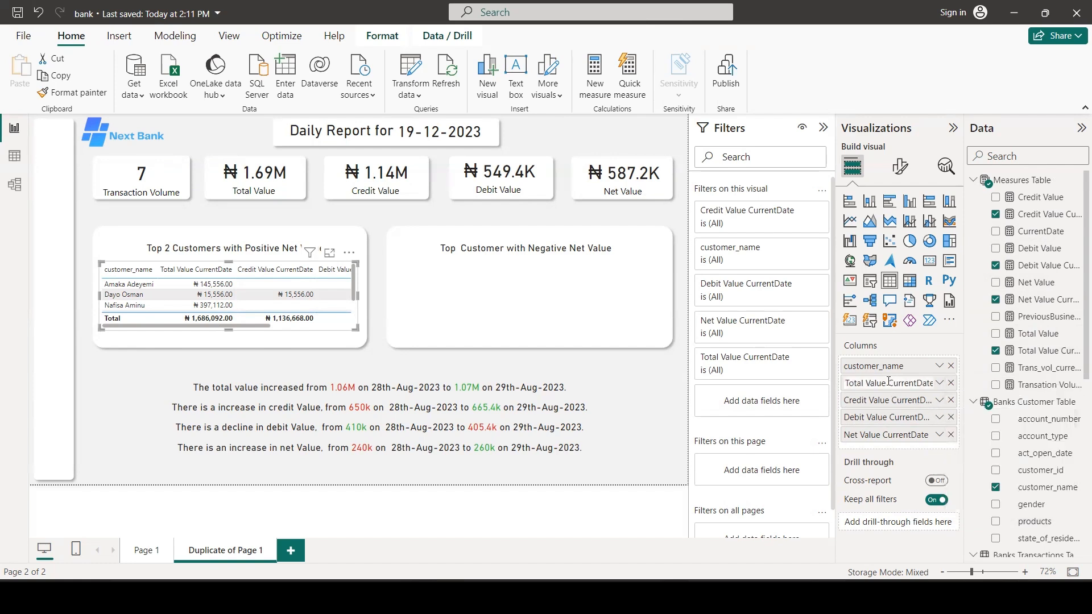
pyautogui.moveTo(888, 385); pyautogui.dragTo(928, 383)
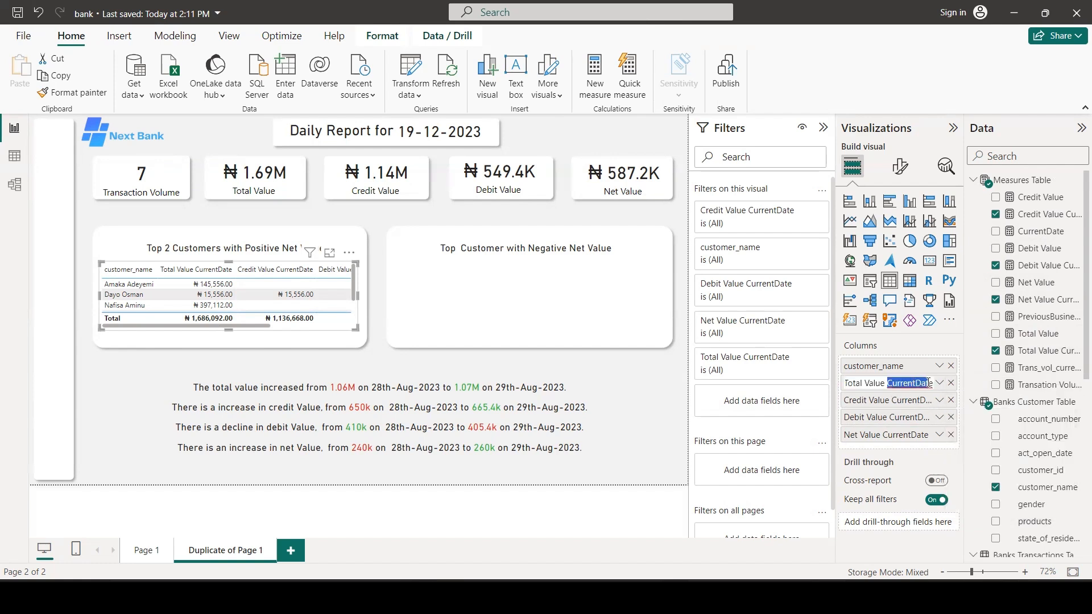
pyautogui.press('BackSpace')
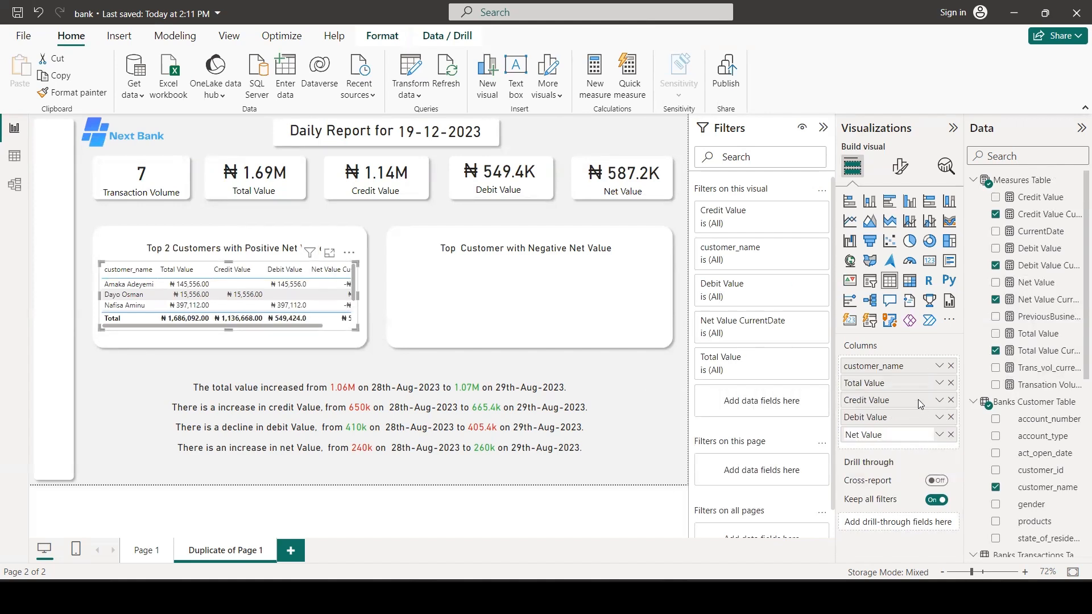
pyautogui.press('Return')
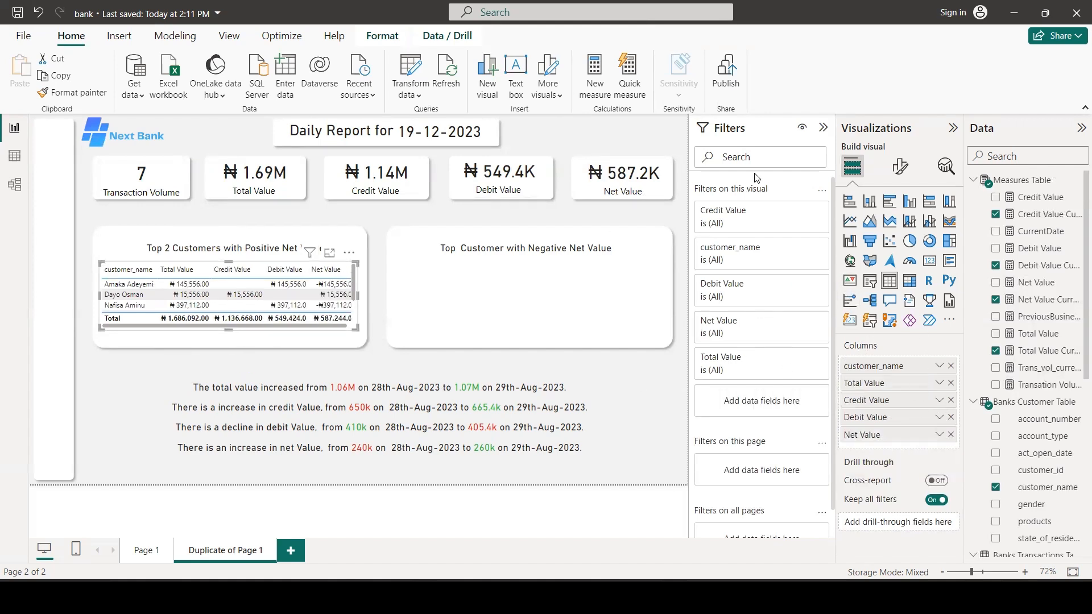
# Turn off the totals row of the customer table
pyautogui.click(900, 167)
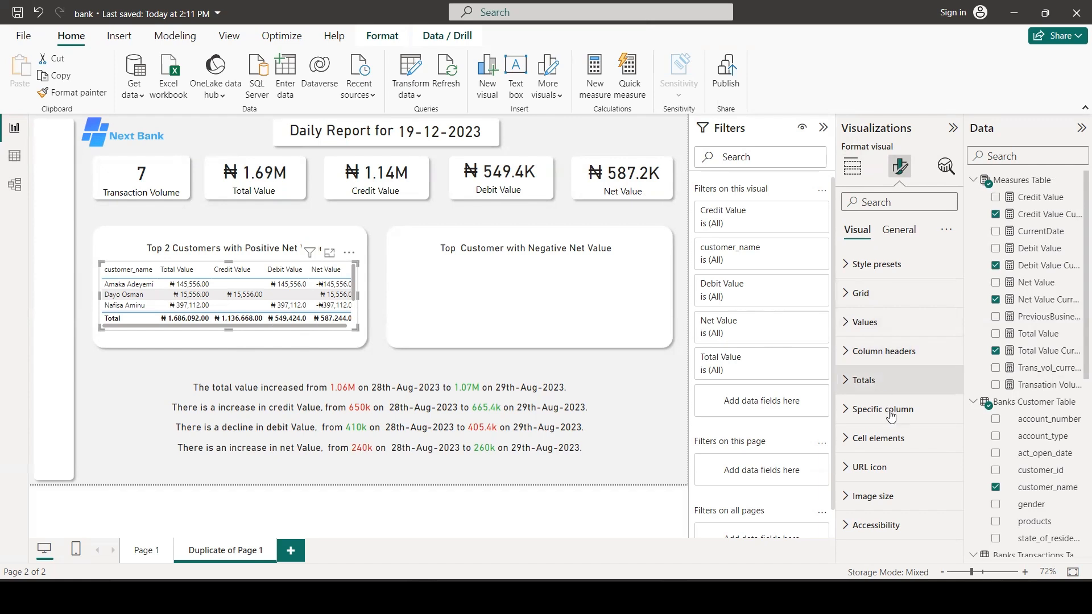
pyautogui.click(862, 381)
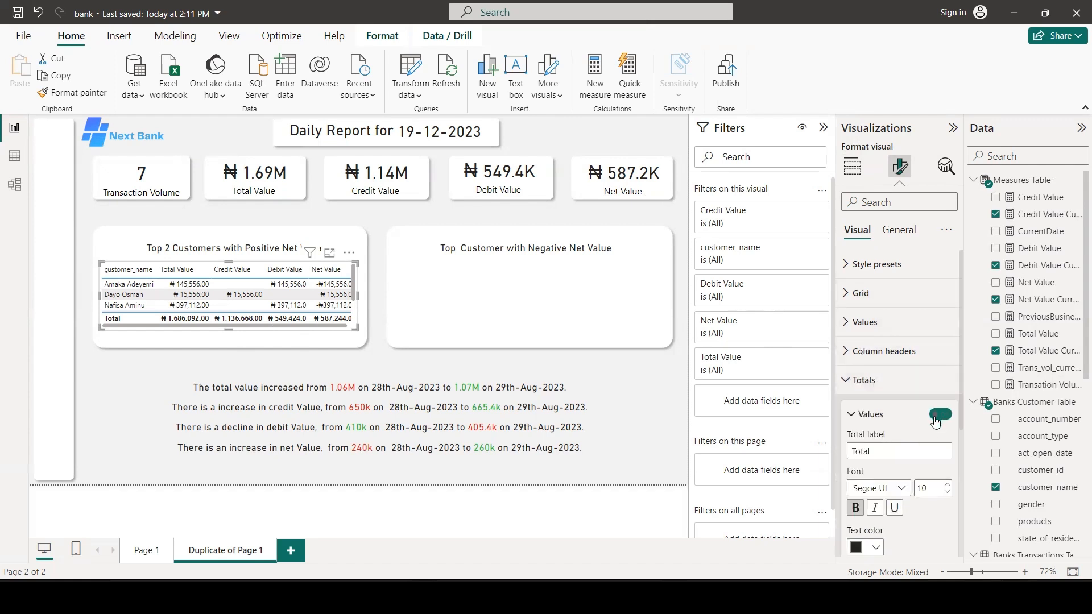
pyautogui.click(937, 417)
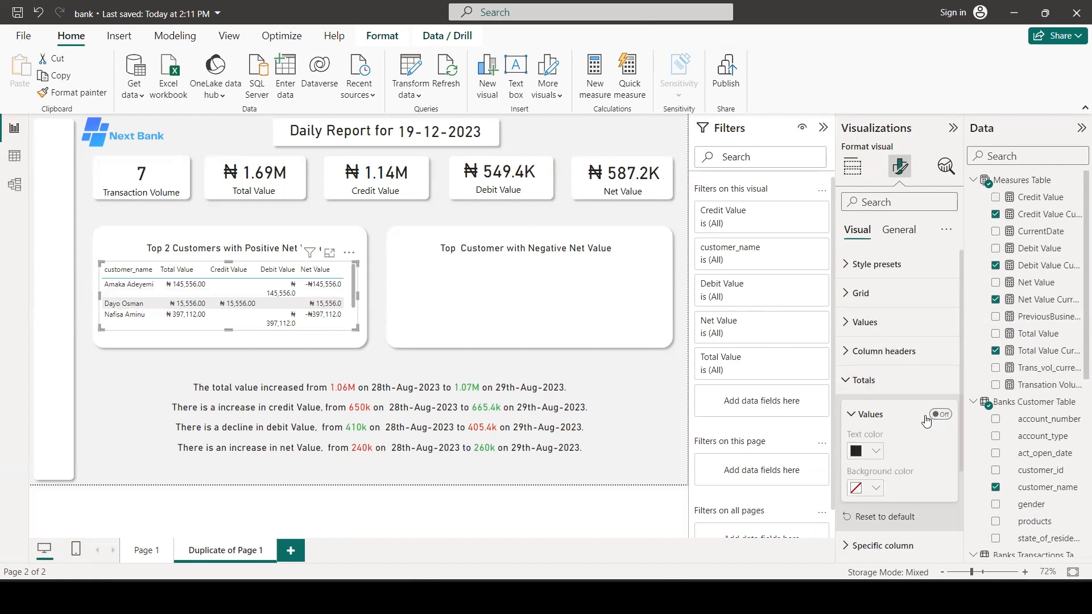
# Turn on the customer table's vertical gridlines and look through its border settings
pyautogui.click(882, 291)
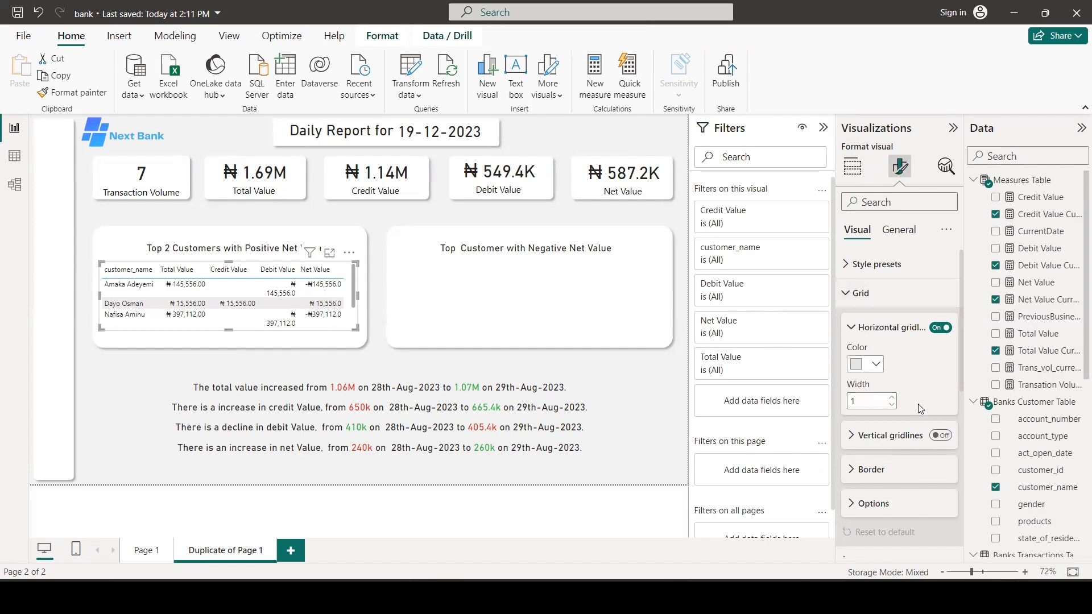
pyautogui.click(940, 437)
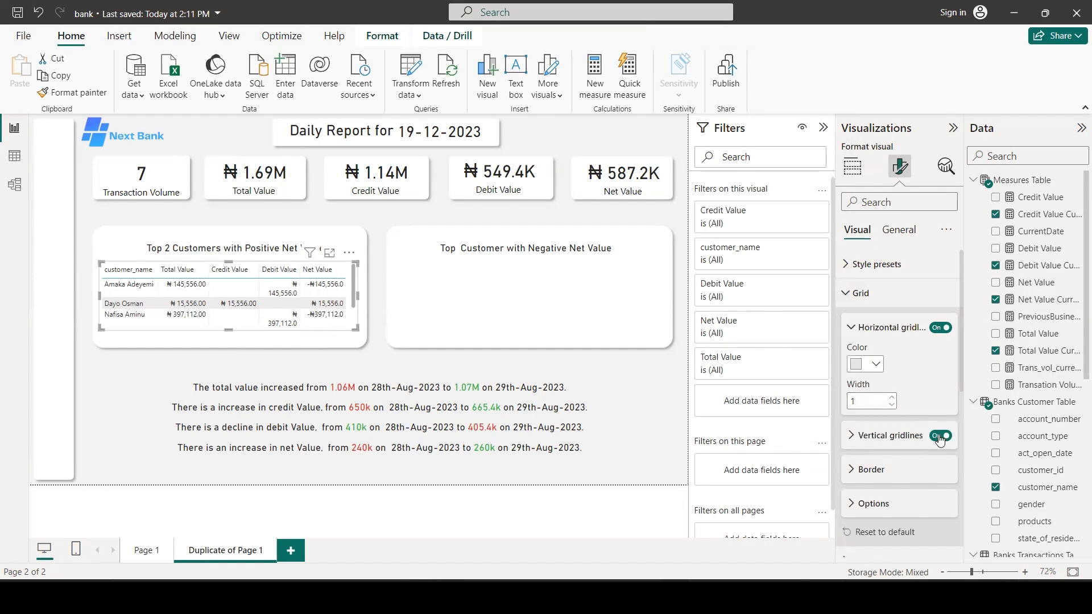
pyautogui.scroll(-1, 885, 419)
pyautogui.click(889, 424)
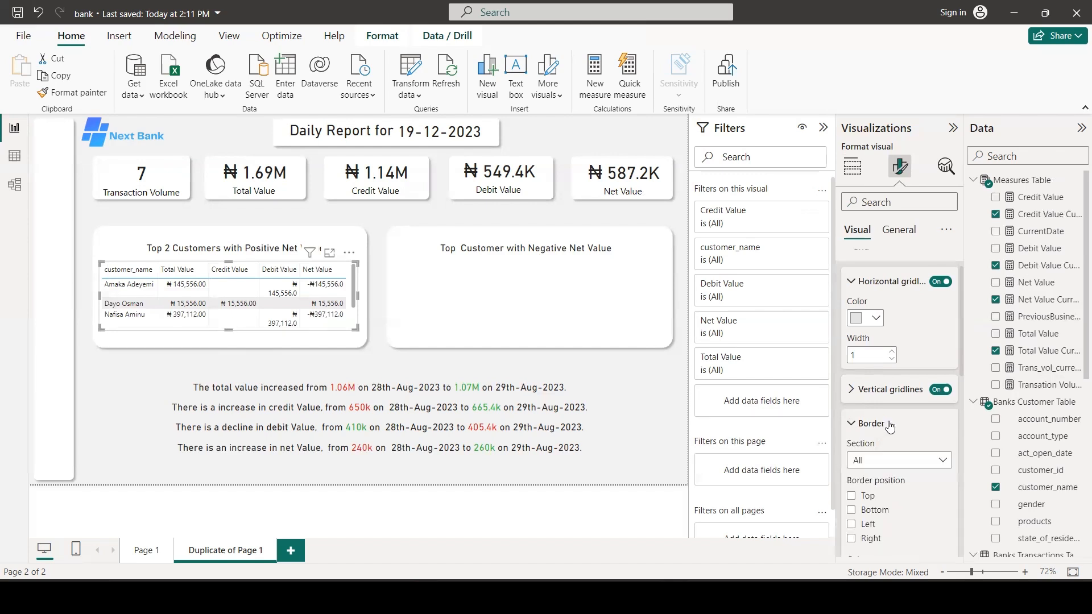
pyautogui.scroll(-3, 887, 433)
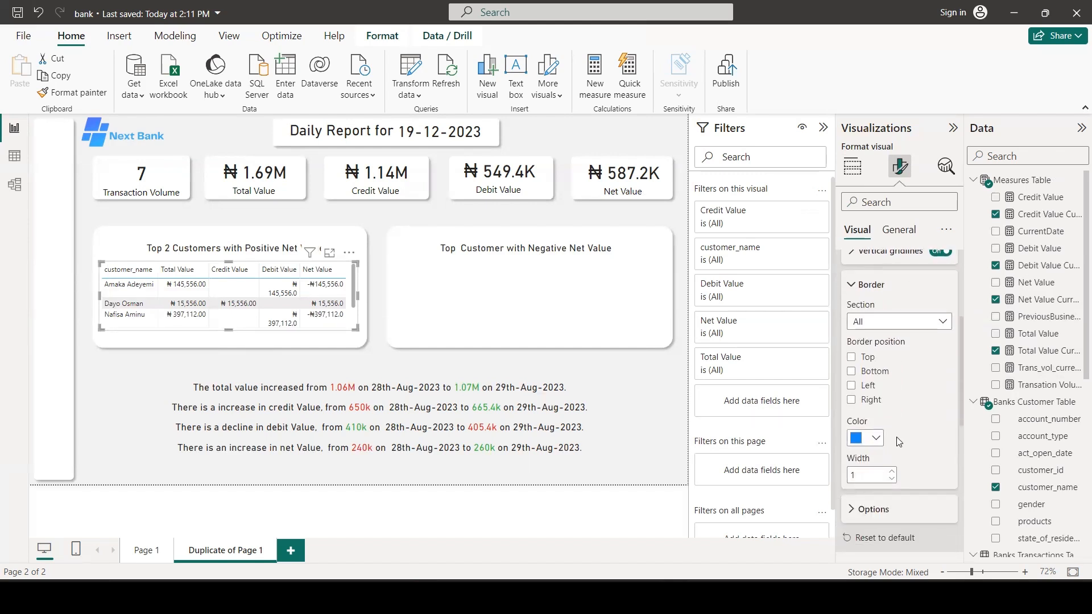
pyautogui.scroll(-3, 896, 438)
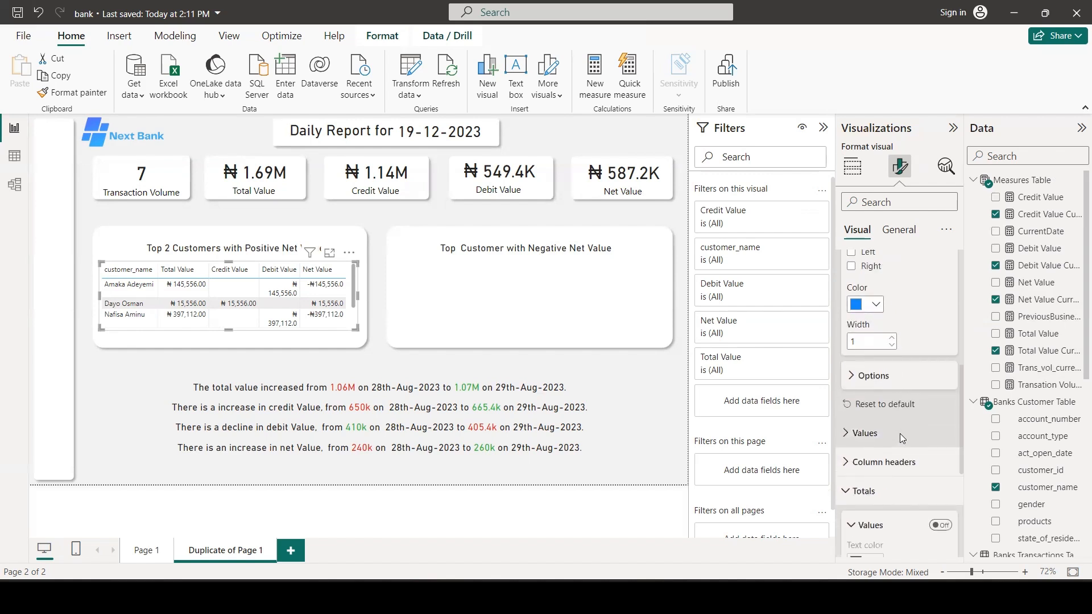
# Color the customer table's horizontal and vertical gridlines blue (#118DFF)
pyautogui.scroll(7, 899, 433)
pyautogui.click(876, 365)
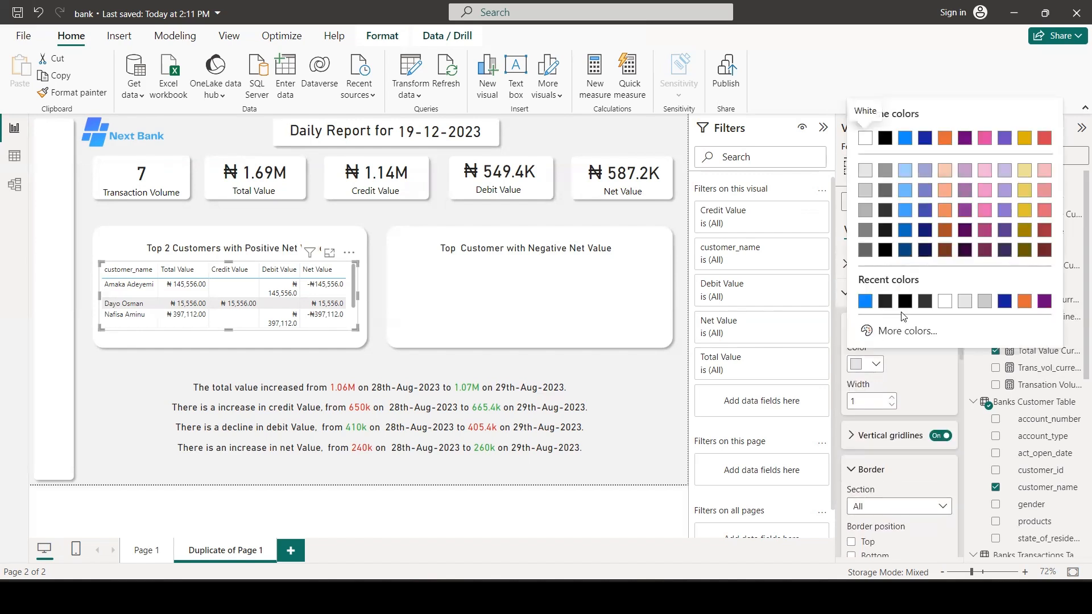
pyautogui.click(865, 302)
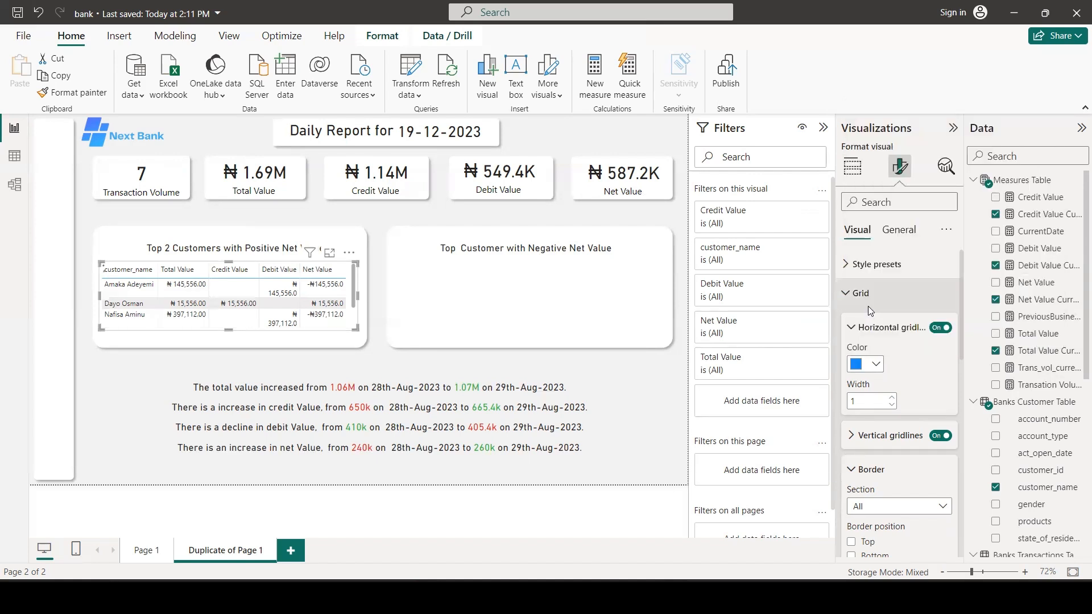
pyautogui.click(908, 437)
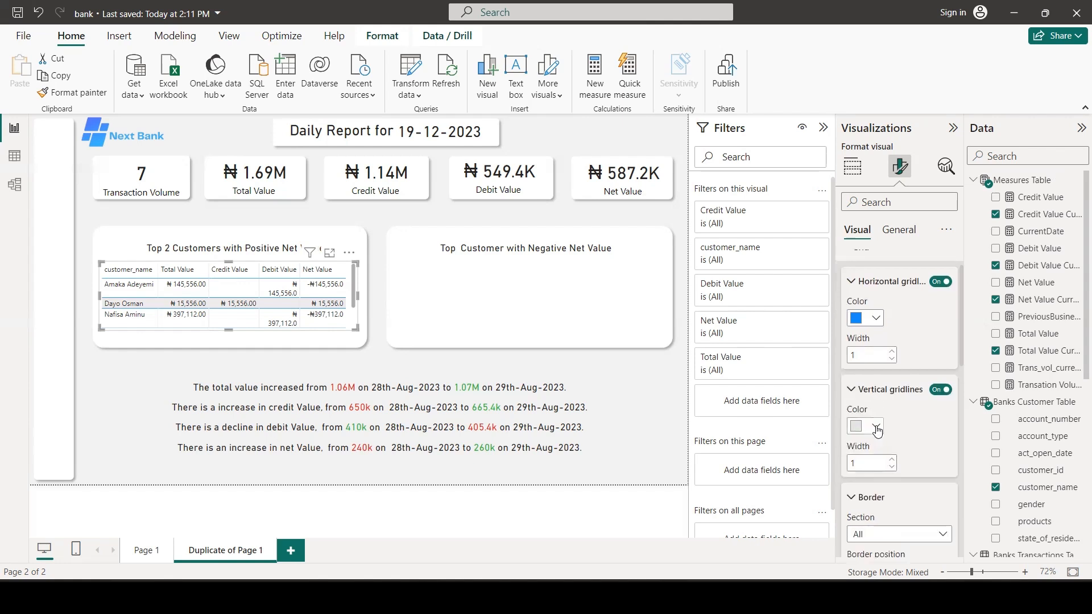
pyautogui.click(877, 428)
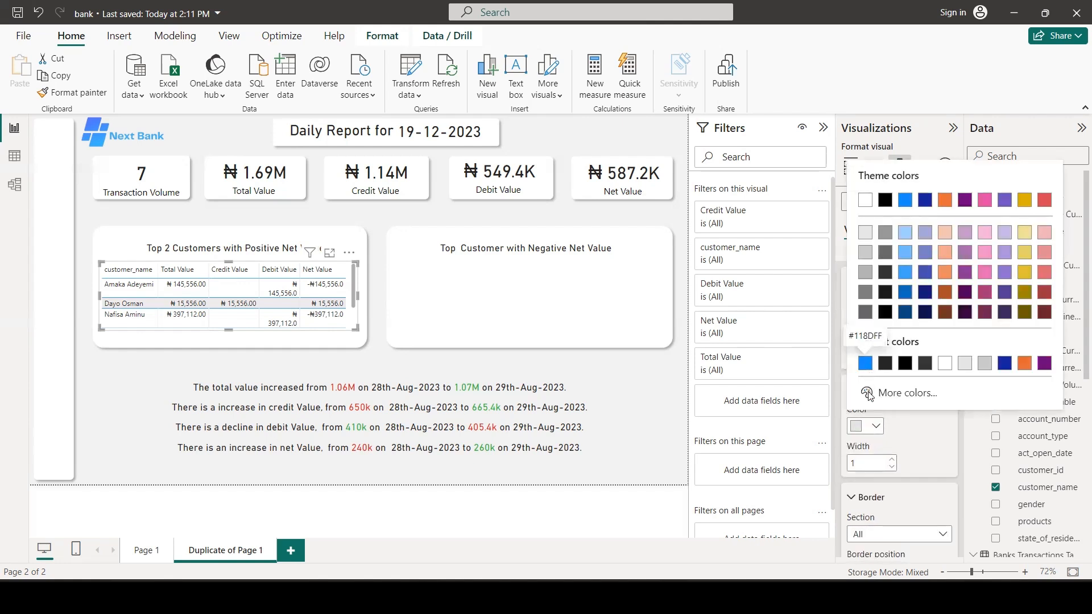
pyautogui.click(866, 363)
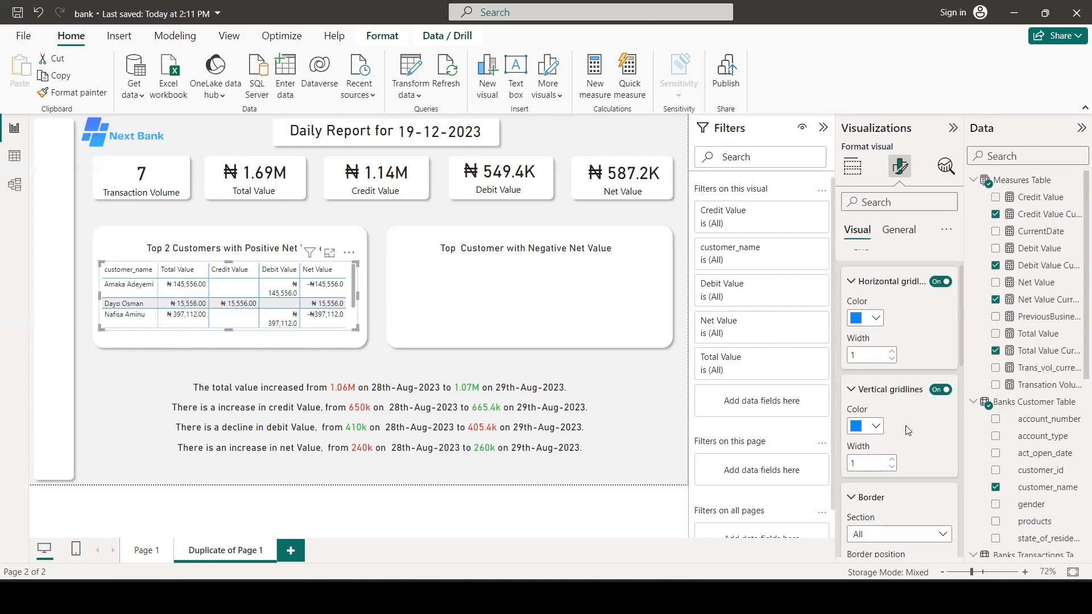
# Make the customer table's column header text bold
pyautogui.scroll(-6, 908, 431)
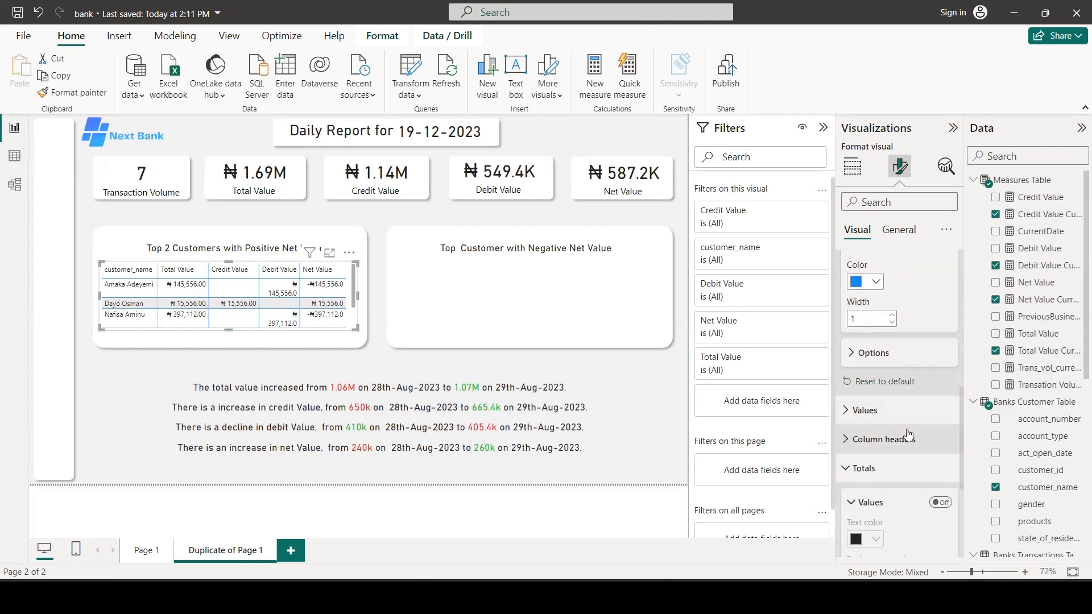
pyautogui.click(896, 439)
pyautogui.scroll(-2, 879, 435)
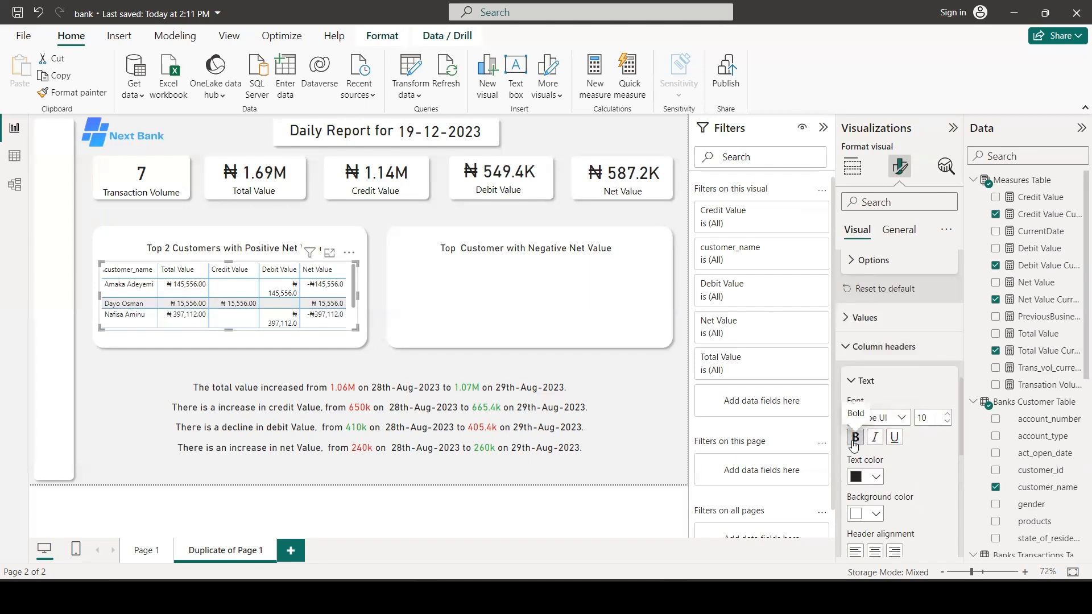
pyautogui.click(855, 439)
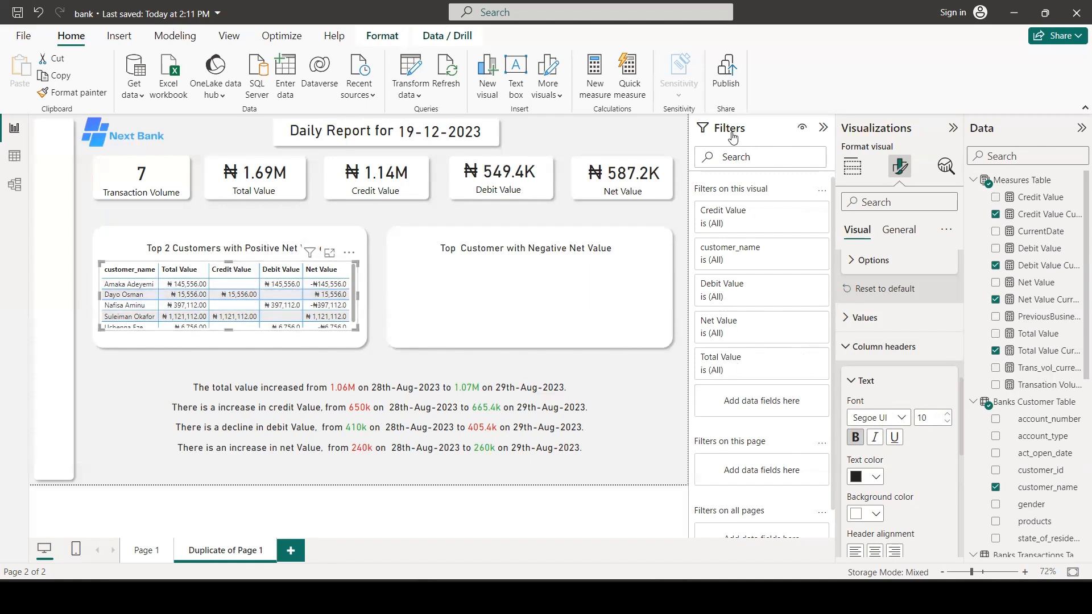
# Filter the customer table under "Top 2 Customers with Positive Net Value" to rows whose Net Value is greater than 0
pyautogui.click(802, 322)
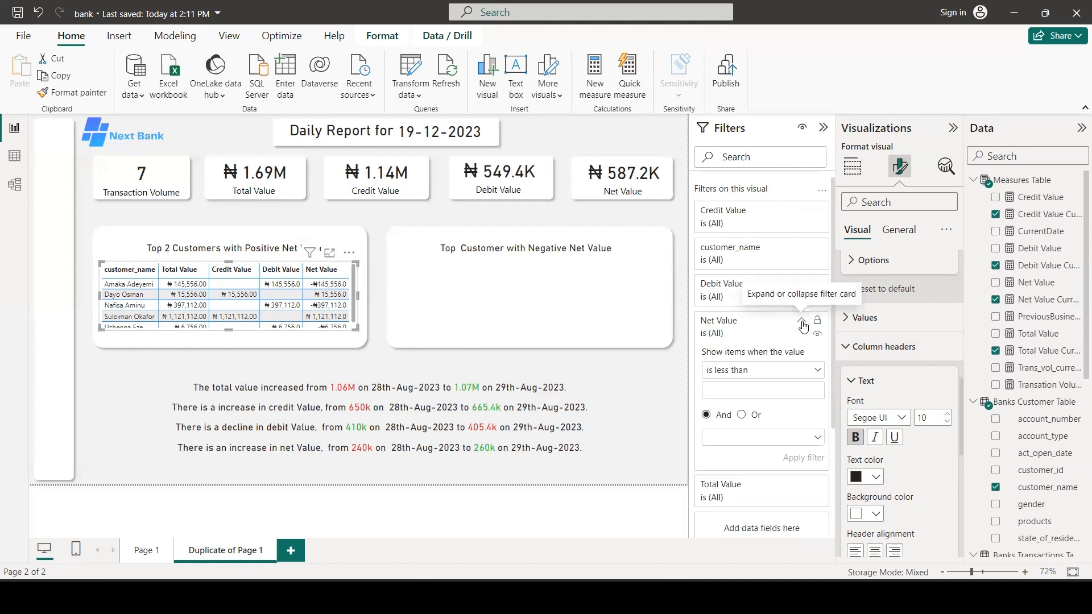
pyautogui.click(817, 371)
pyautogui.click(765, 421)
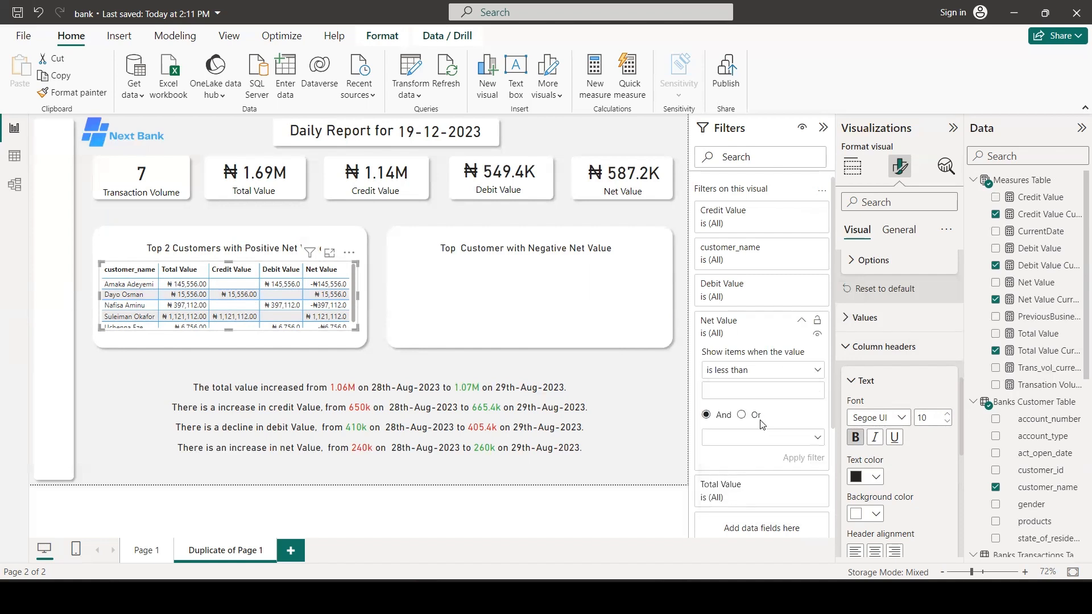
pyautogui.click(817, 370)
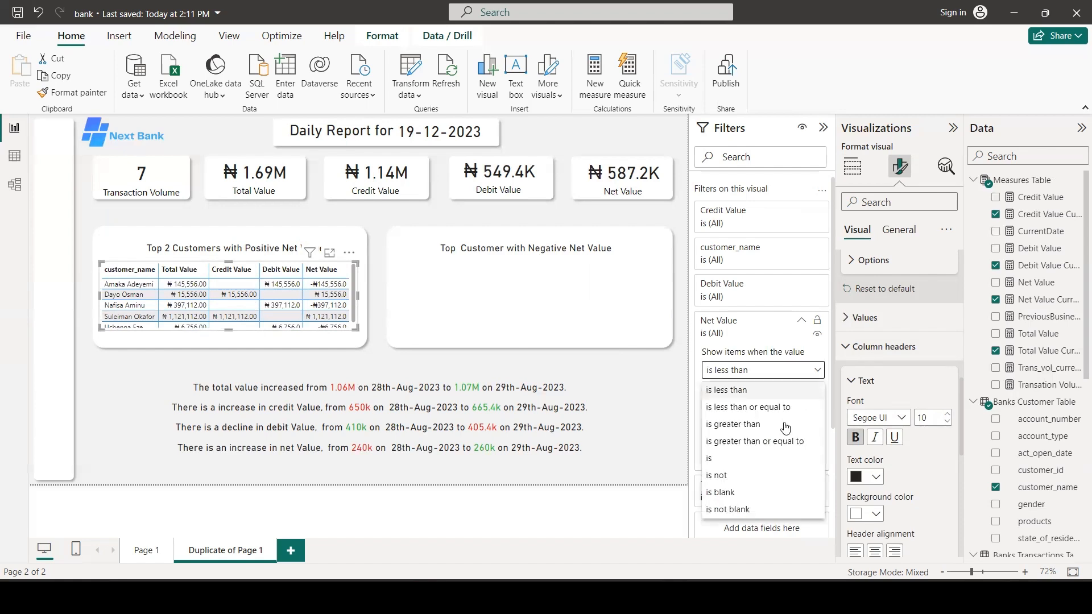
pyautogui.click(760, 432)
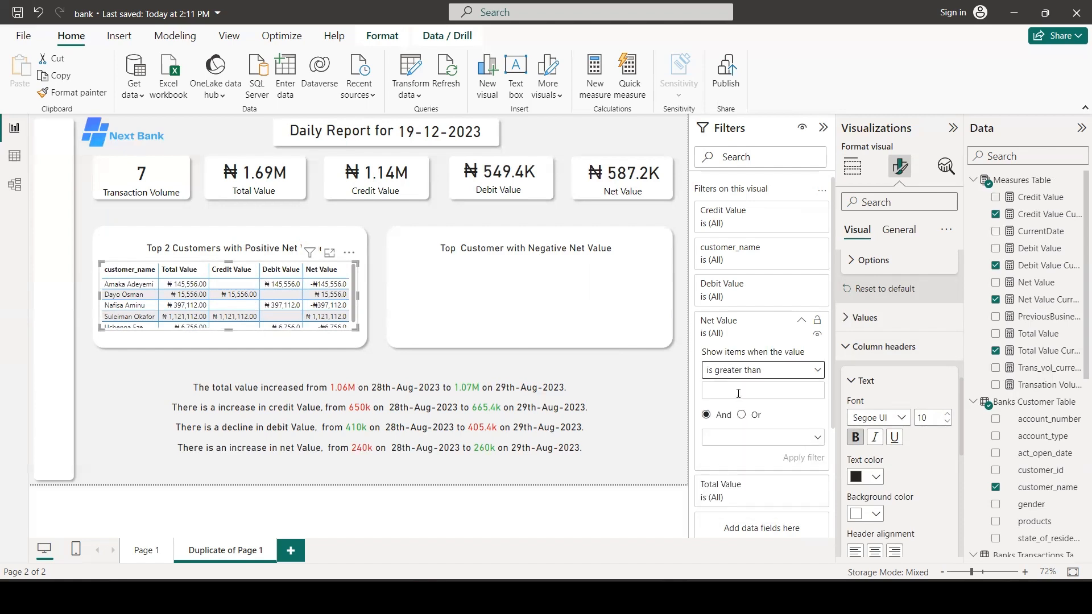
pyautogui.write('0')
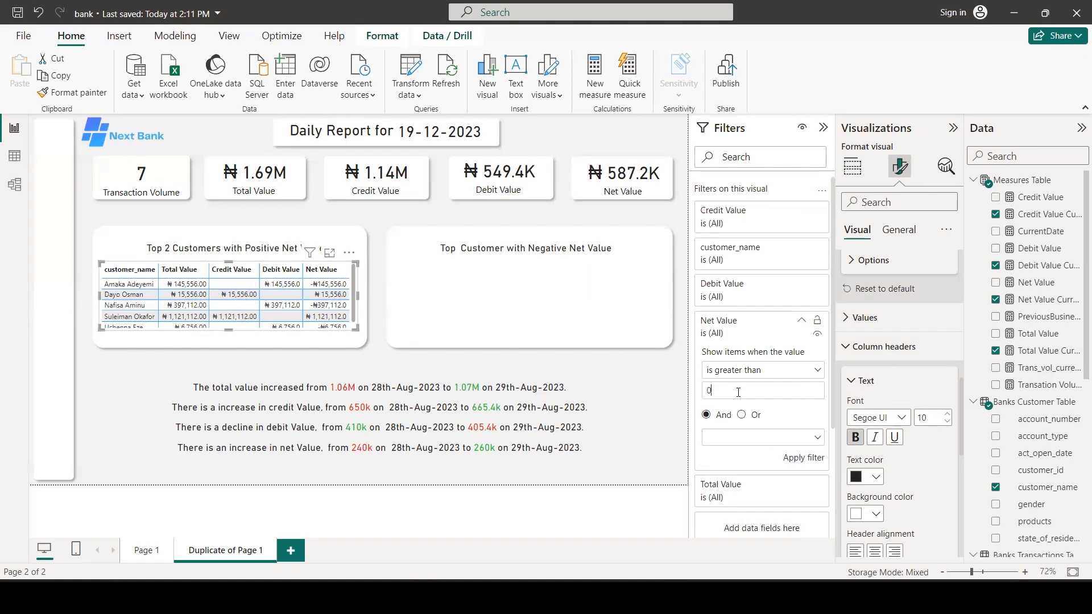
pyautogui.click(813, 458)
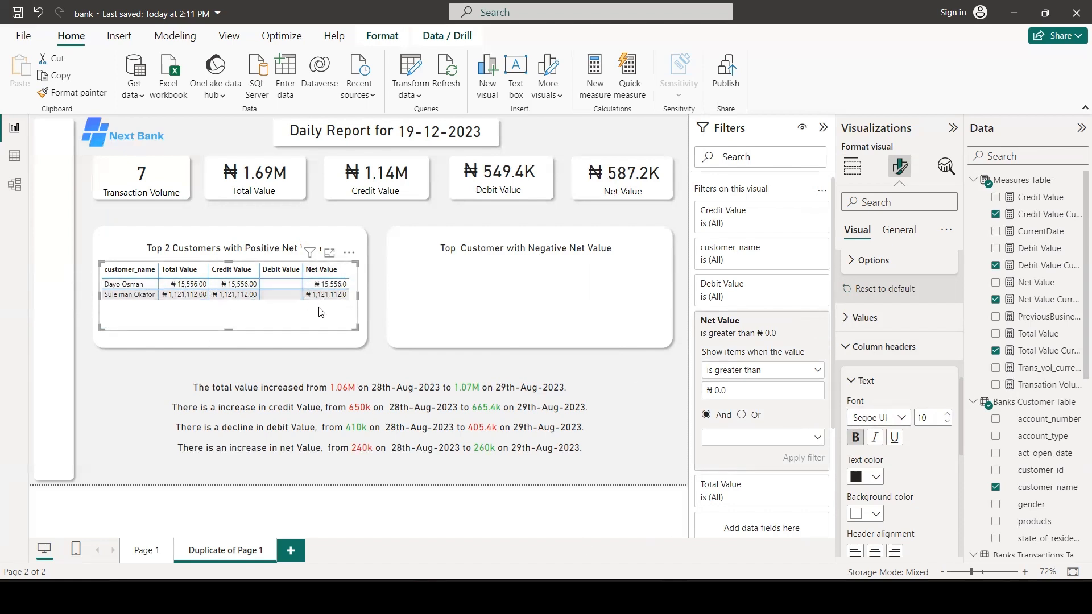
# Duplicate the filtered customer table and place the copy in the negative net value card
pyautogui.hotkey('ctrl', 'c')
pyautogui.hotkey('ctrl', 'v')
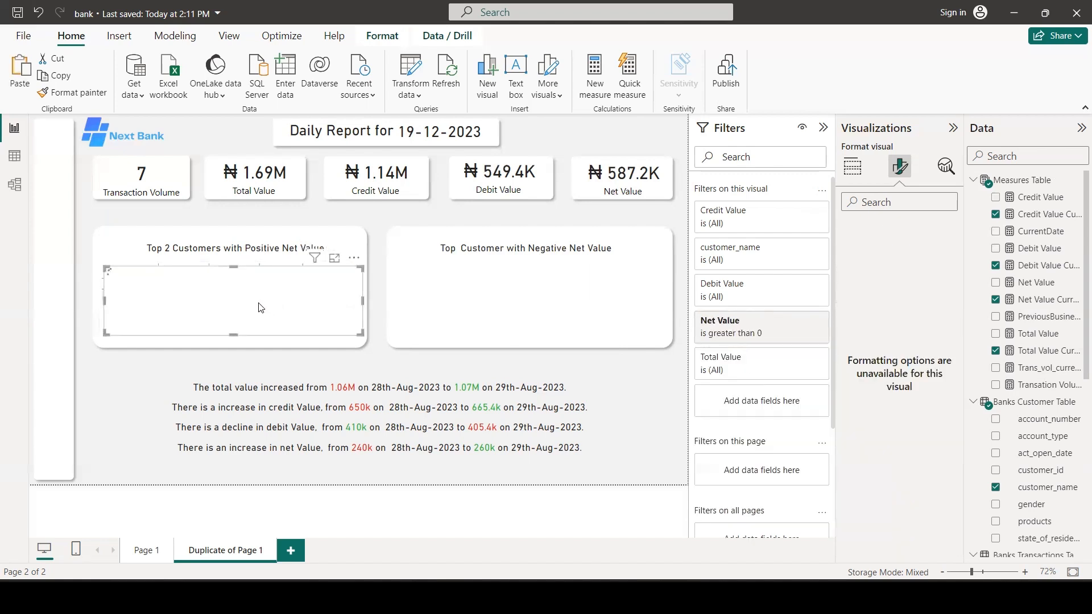
pyautogui.moveTo(264, 310); pyautogui.dragTo(555, 305)
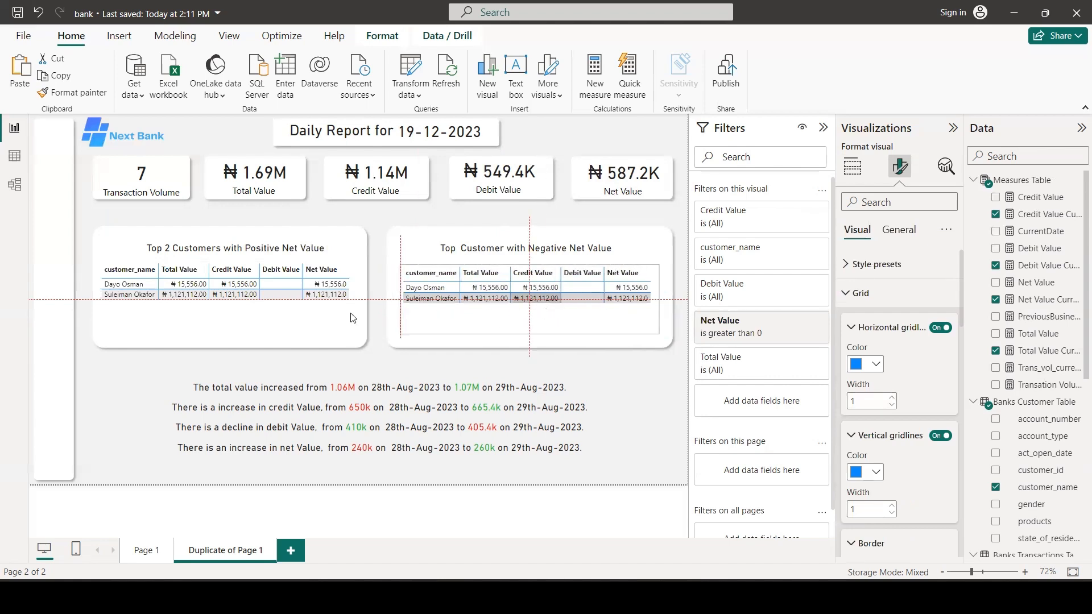
# Clear the copied table's Net Value filter and set it to show values less than 0
pyautogui.click(754, 336)
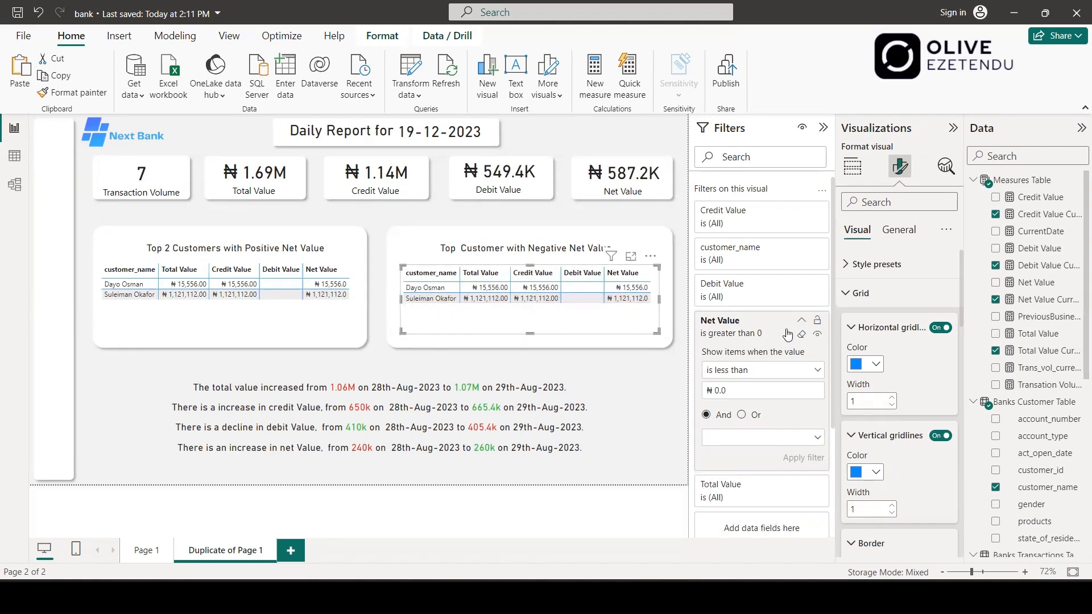
pyautogui.click(801, 334)
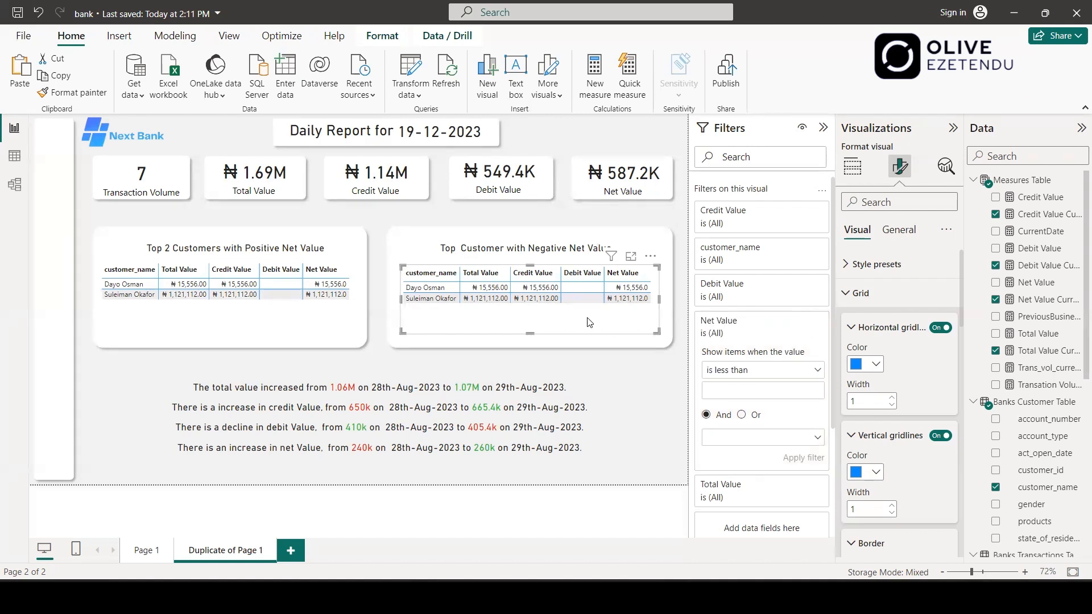
pyautogui.click(817, 372)
pyautogui.click(742, 389)
pyautogui.write('0')
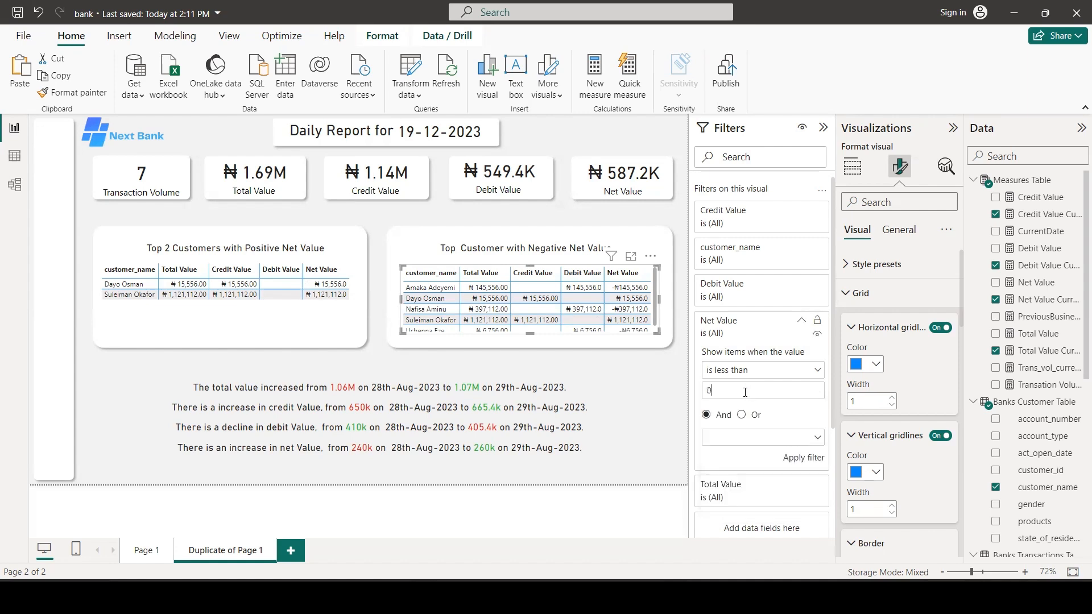
pyautogui.click(815, 458)
# Change the heading above the copied table to "Customers with Negative Net Value"
pyautogui.click(465, 248)
pyautogui.press('BackSpace')
pyautogui.press('BackSpace')
pyautogui.press('BackSpace')
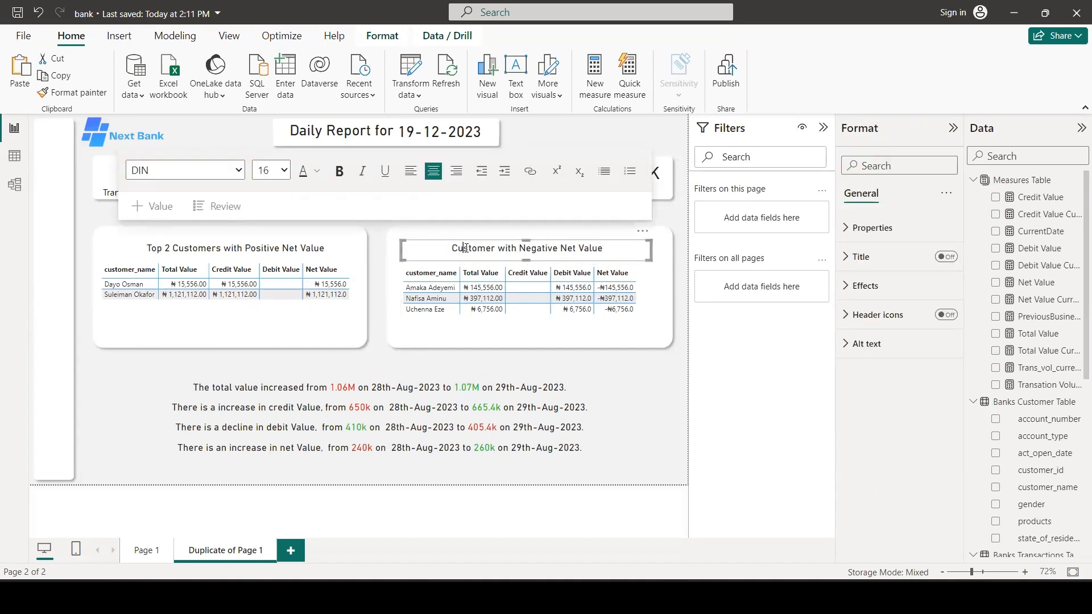
pyautogui.write('s')
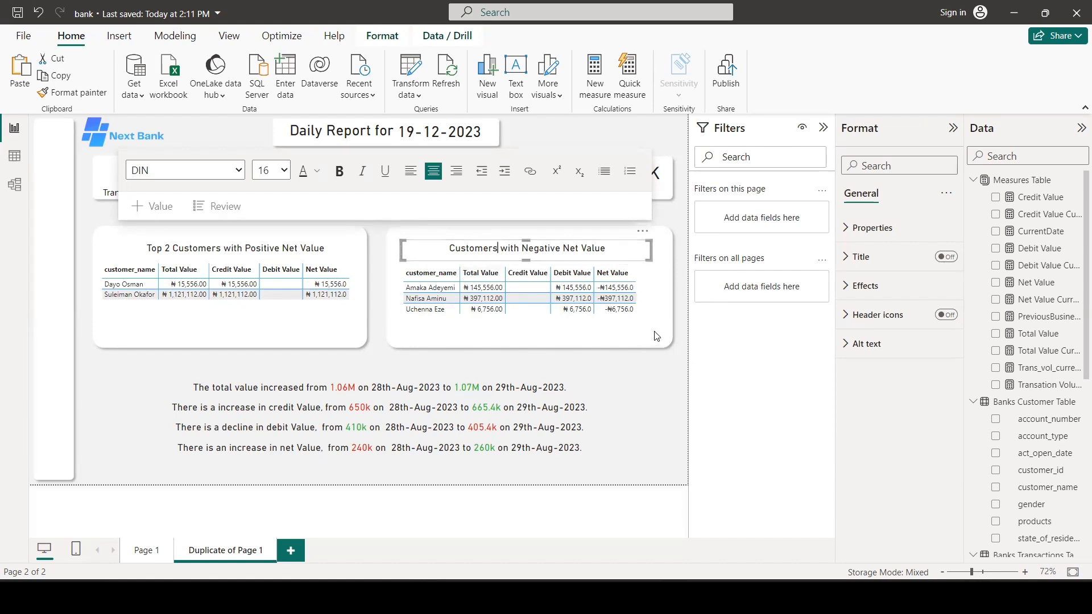
pyautogui.click(463, 224)
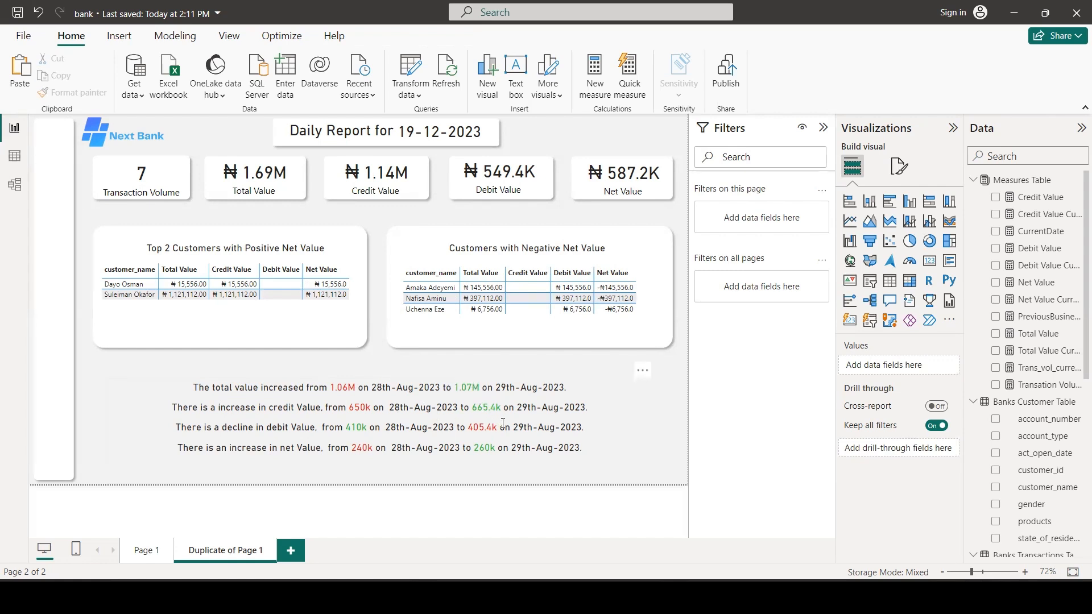
pyautogui.moveTo(305, 387); pyautogui.dragTo(263, 385)
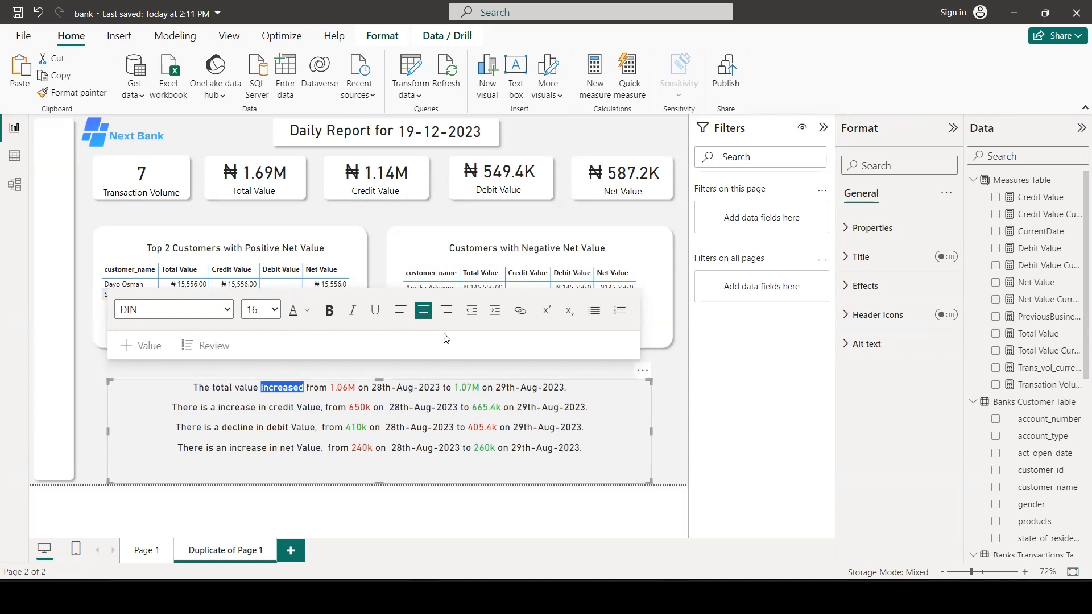
pyautogui.click(684, 355)
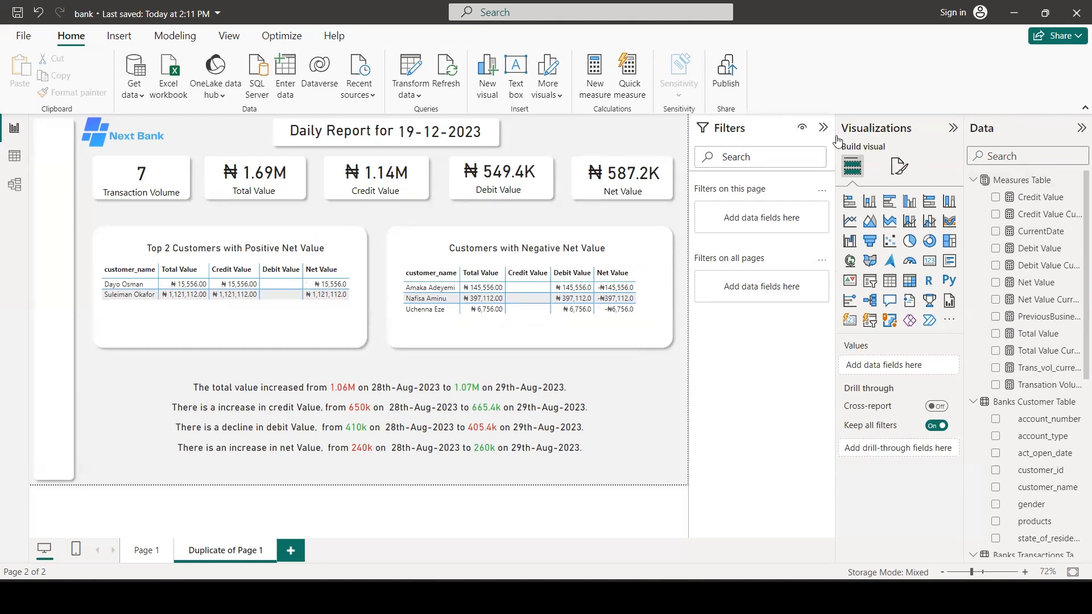
# Create the measure 2PrevDay = FORMAT([PreviousBusinessDay]-1, "DD-MM-YYYY") in the Measures Table
pyautogui.click(1022, 180)
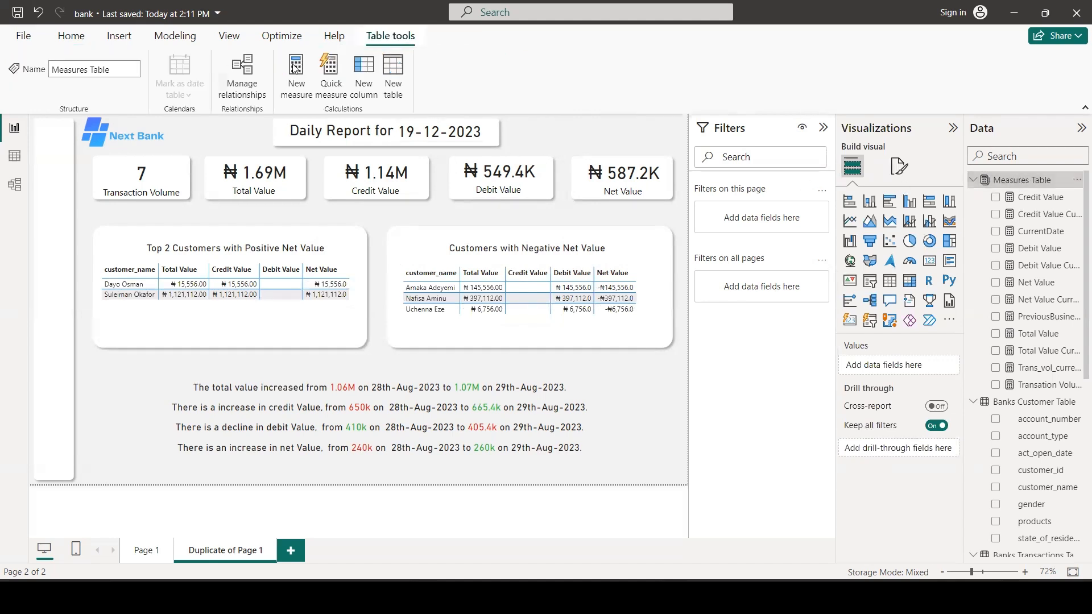
pyautogui.click(295, 66)
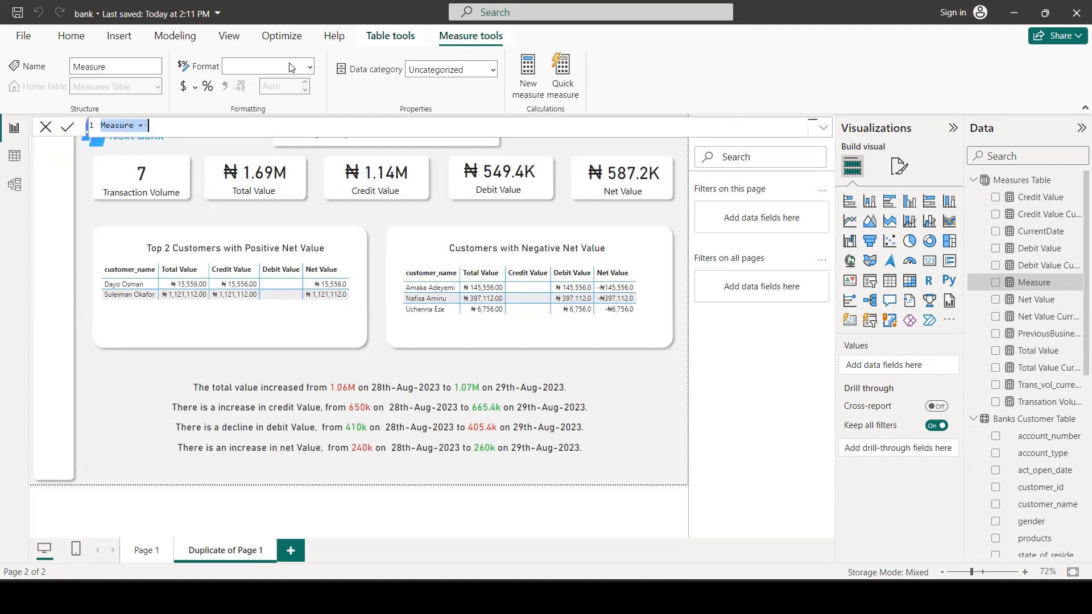
pyautogui.hotkey('ctrl', 'v')
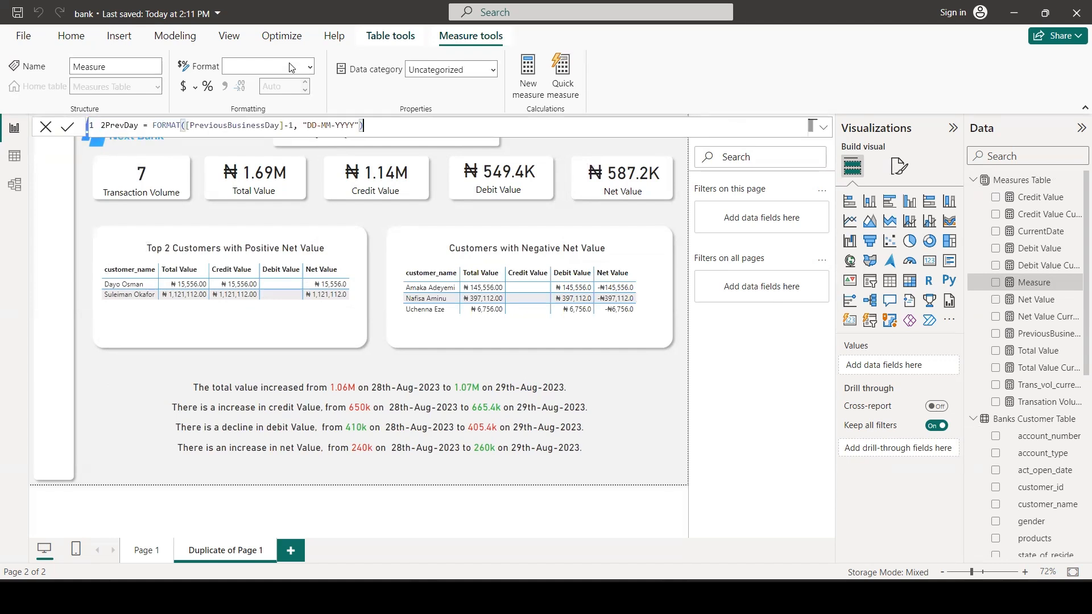
pyautogui.click(301, 127)
pyautogui.press('Return')
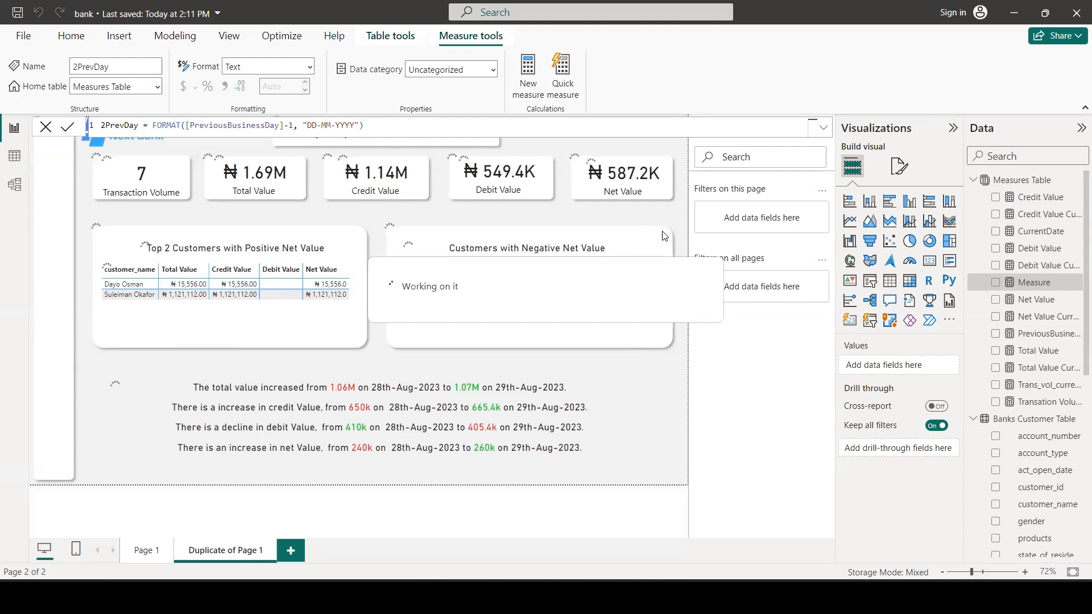
# Copy the Net Value card to below the negative net value table, replace its field with 2PrevDay and resize it to fit the date
pyautogui.click(640, 187)
pyautogui.hotkey('ctrl', 'c')
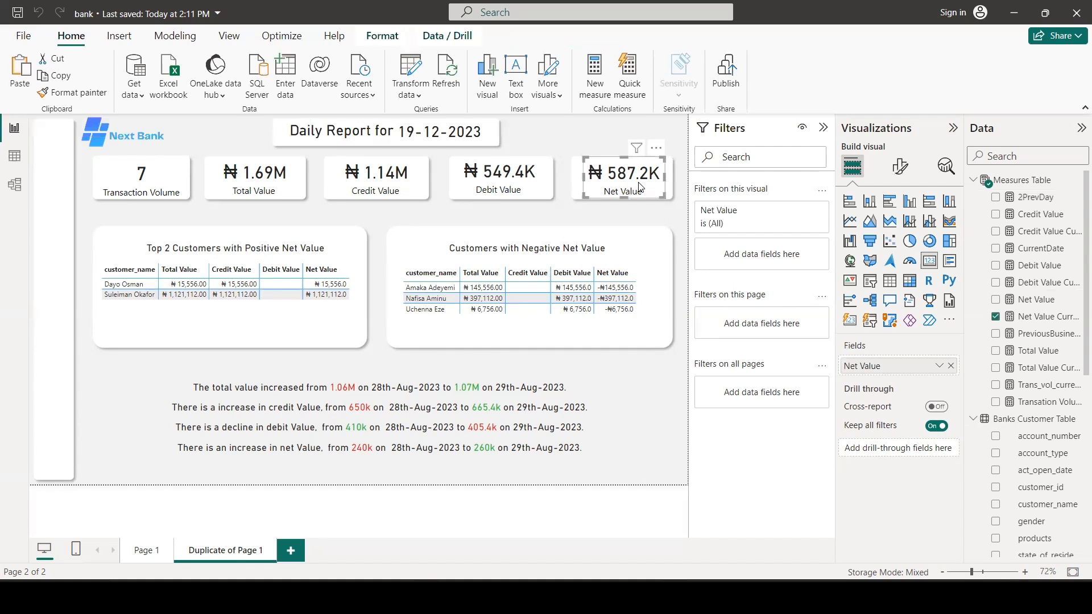
pyautogui.hotkey('ctrl', 'v')
pyautogui.moveTo(623, 188); pyautogui.dragTo(619, 386)
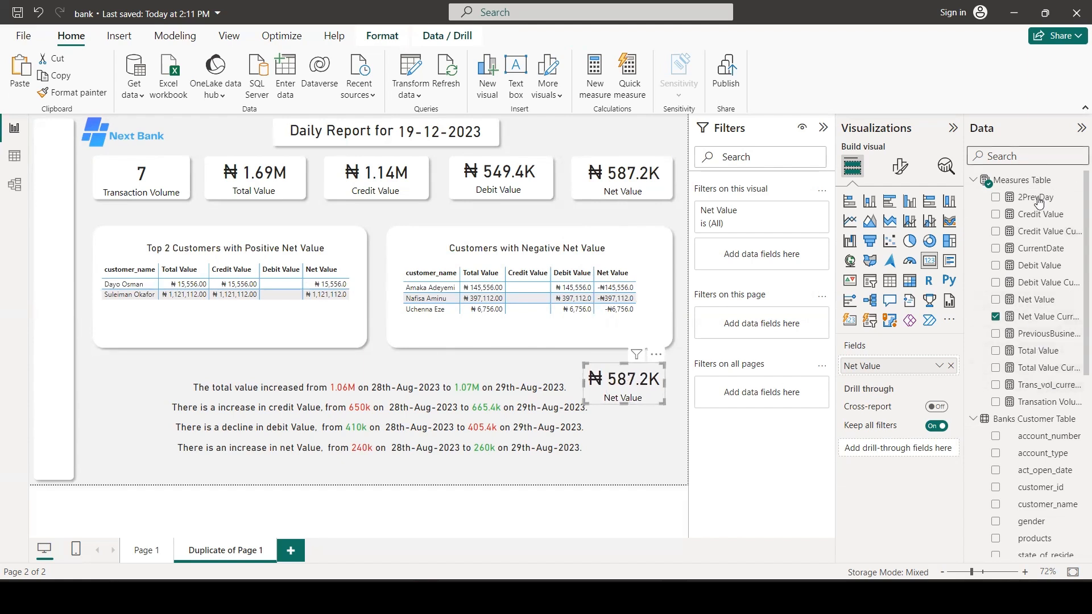
pyautogui.moveTo(1040, 199); pyautogui.dragTo(915, 370)
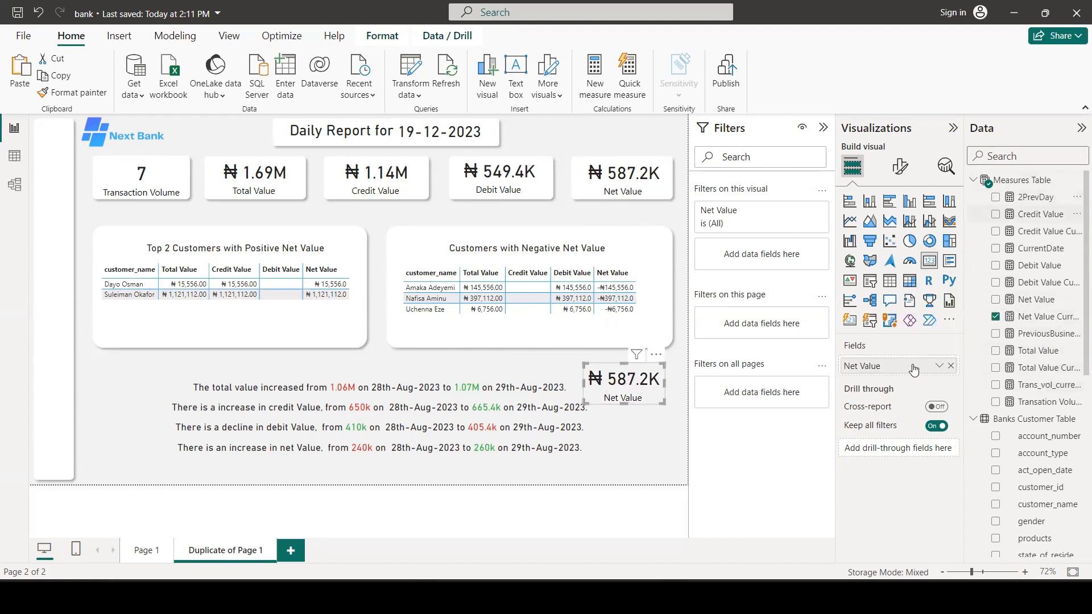
pyautogui.moveTo(586, 401); pyautogui.dragTo(566, 389)
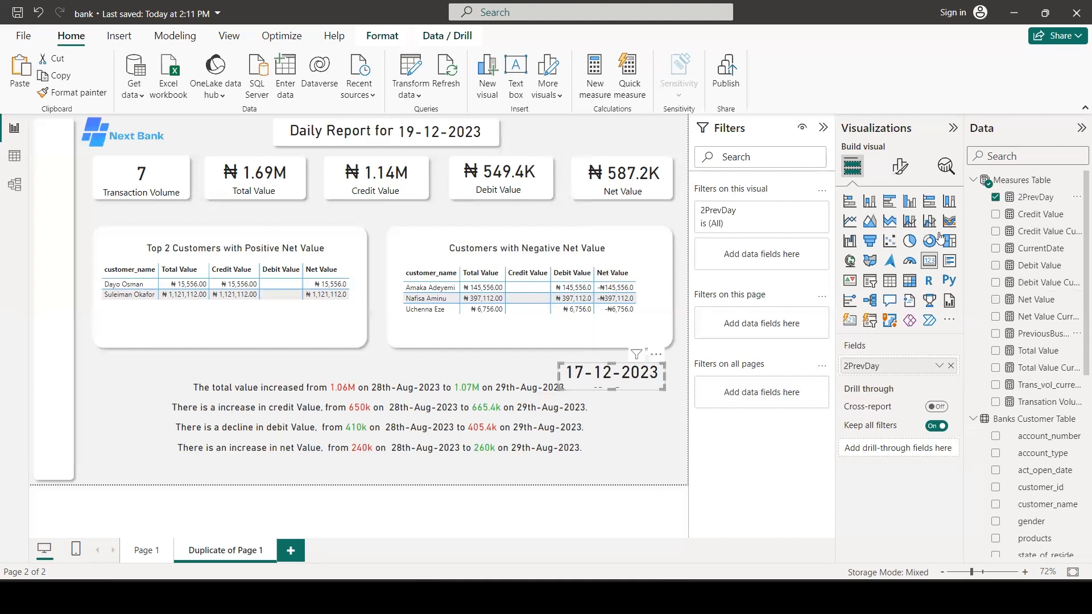
# Turn off the 2PrevDay card's category label and reduce its callout value font size to 21
pyautogui.click(901, 171)
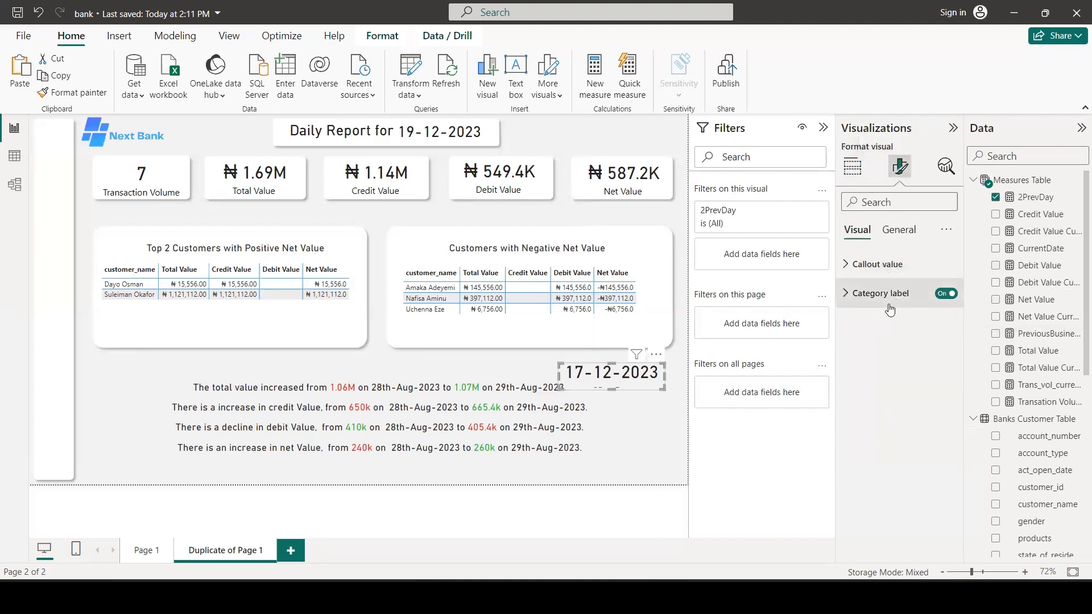
pyautogui.click(946, 294)
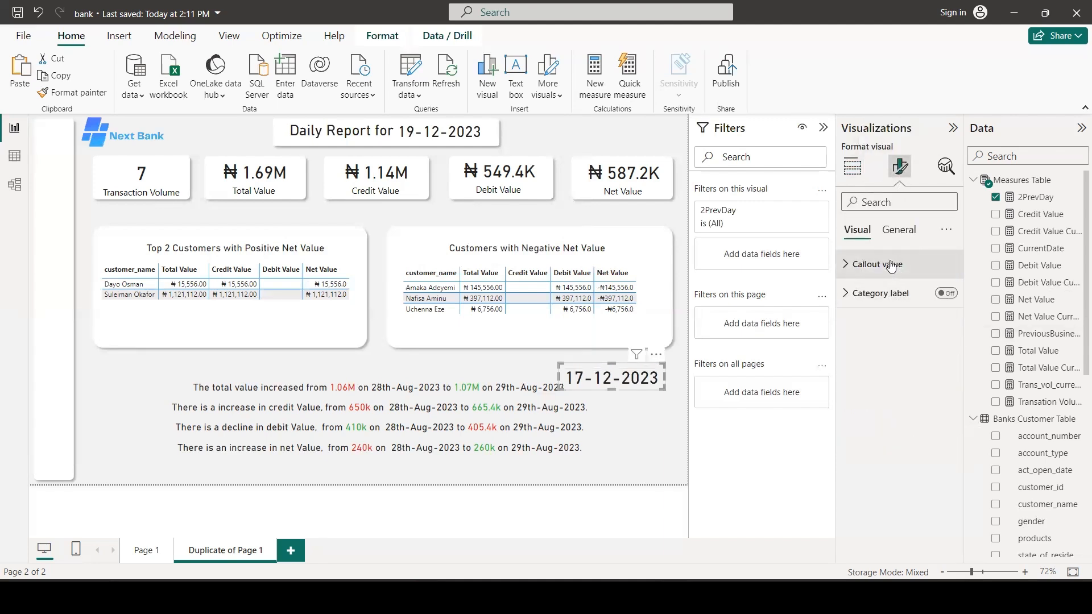
pyautogui.click(894, 267)
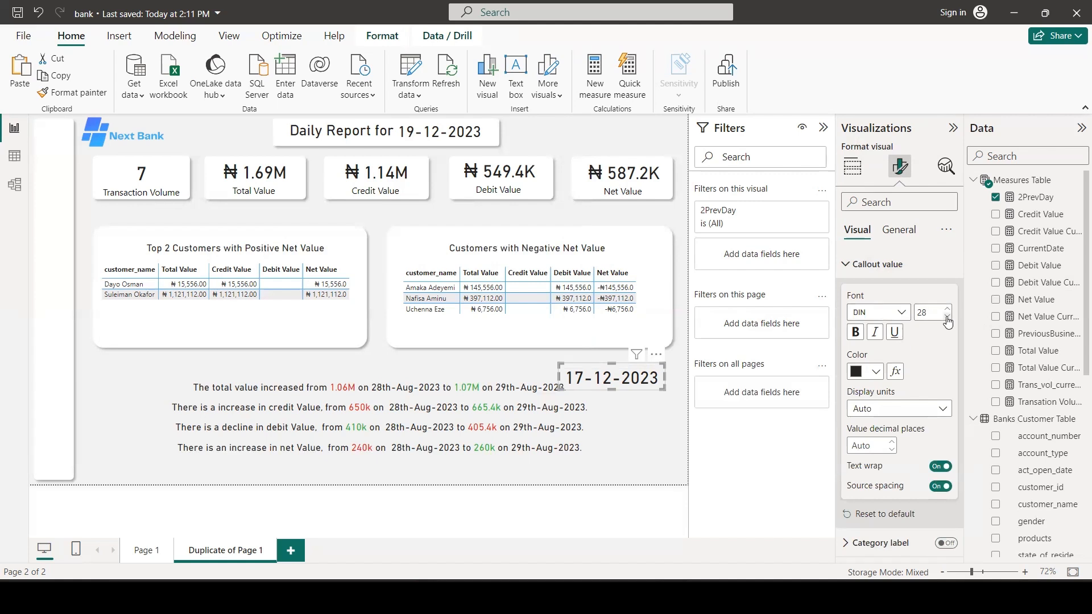
pyautogui.click(947, 317)
pyautogui.click(947, 317)
pyautogui.click(947, 317)
pyautogui.click(947, 317)
pyautogui.click(947, 317)
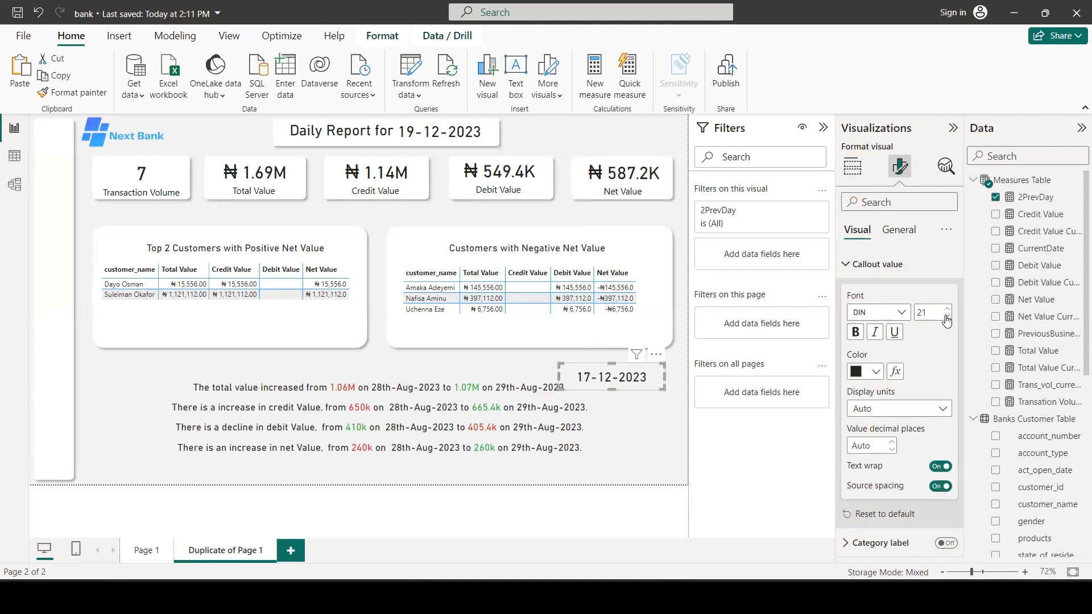
# Delete the dates 28th-Aug-2023 and 29th-Aug-2023 from the total value sentence
pyautogui.moveTo(566, 389); pyautogui.dragTo(408, 390)
pyautogui.click(572, 390)
pyautogui.press('BackSpace')
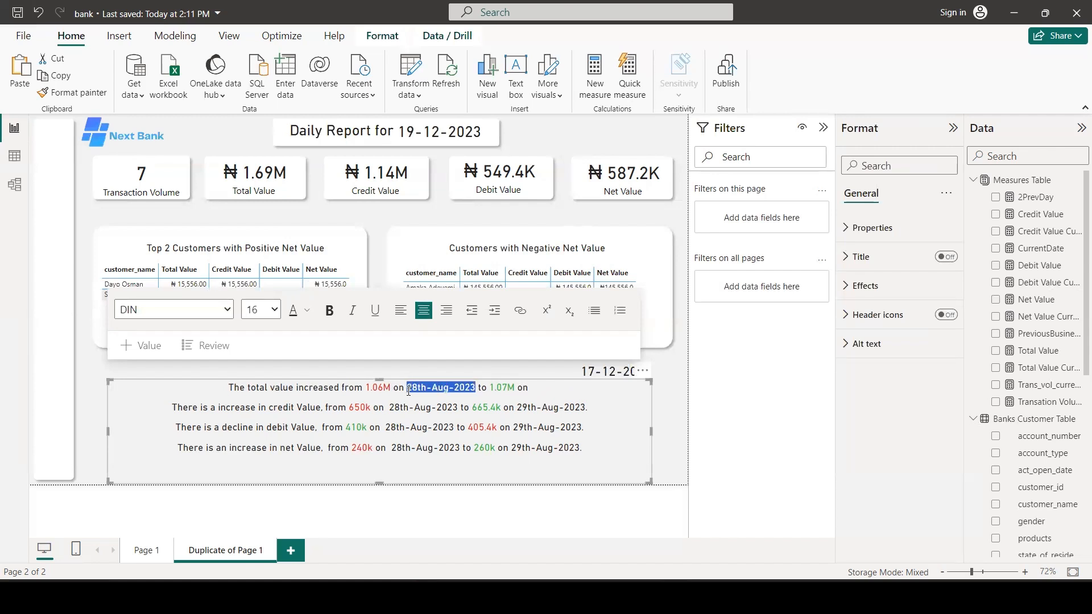
pyautogui.press('BackSpace')
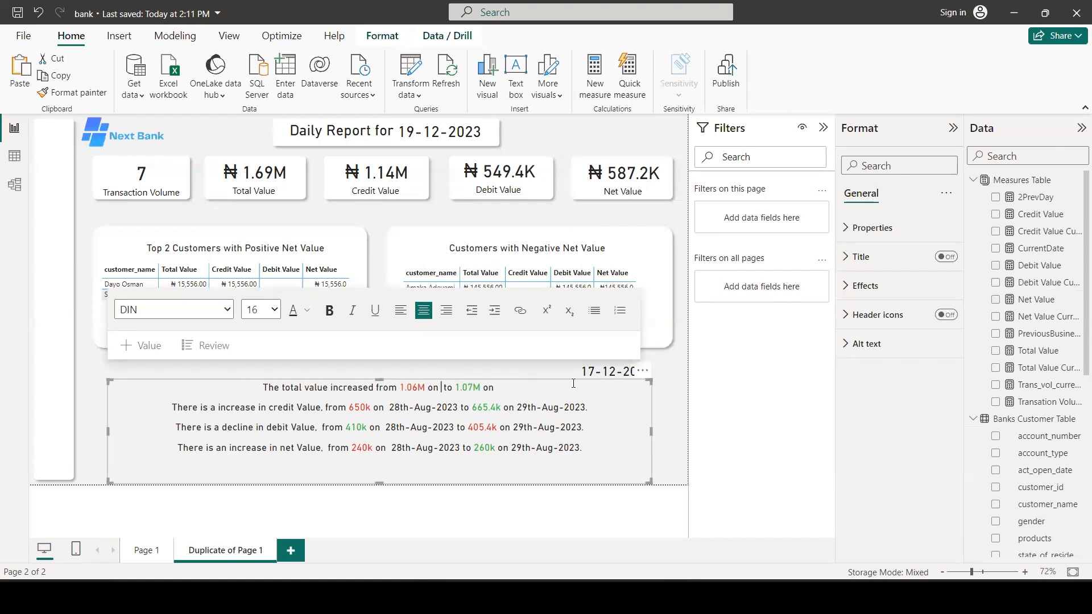
# Shorten the total value sentence to end at "1.06M on" and place the 2PrevDay card directly after it
pyautogui.click(617, 372)
pyautogui.moveTo(632, 374); pyautogui.dragTo(445, 388)
pyautogui.click(498, 389)
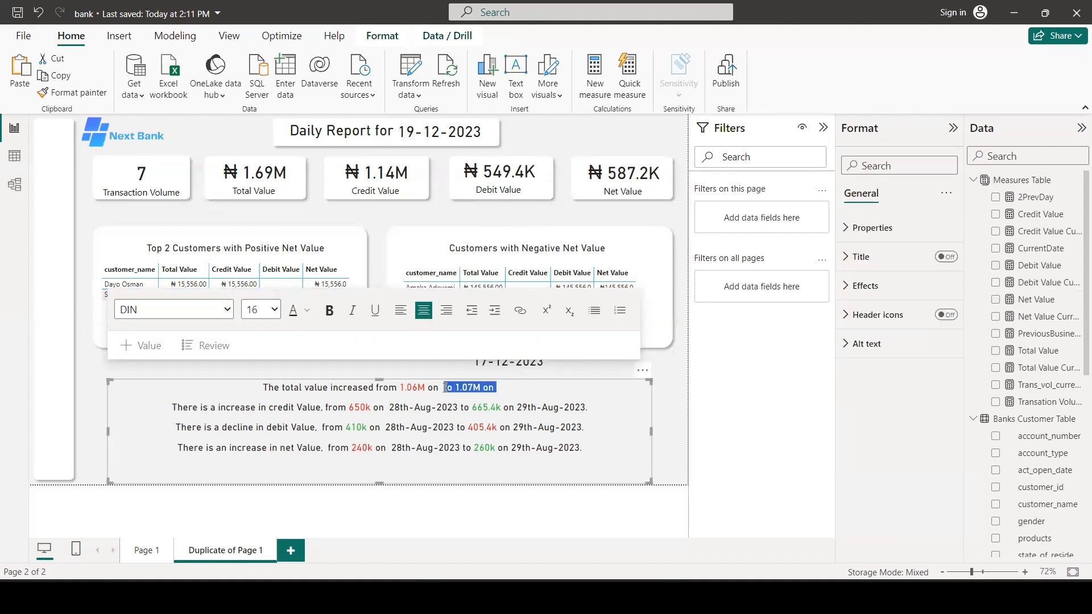
pyautogui.press('Delete')
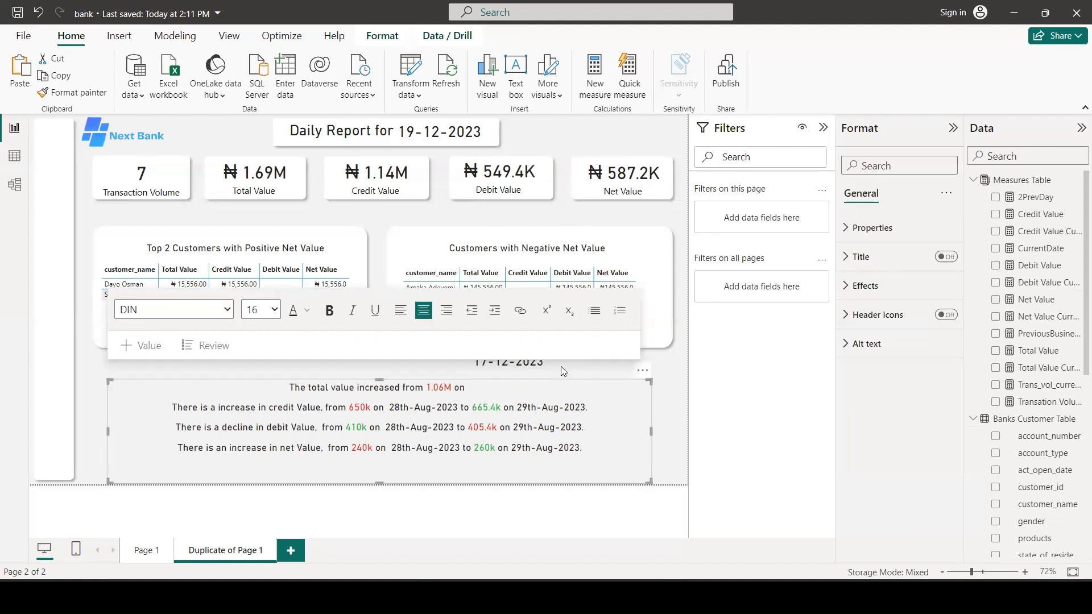
pyautogui.click(546, 361)
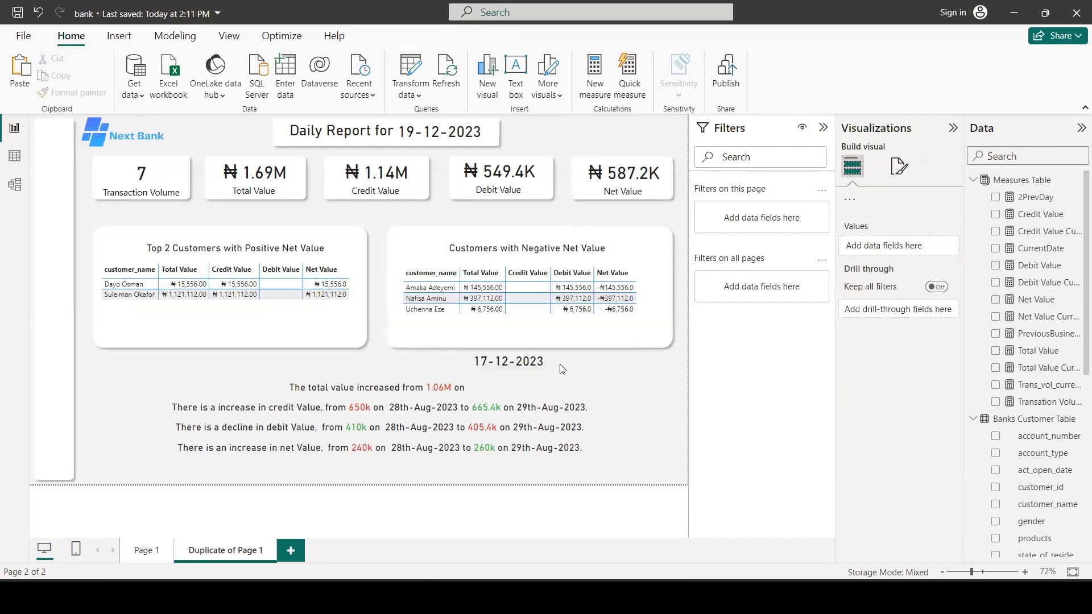
pyautogui.click(519, 361)
pyautogui.moveTo(516, 370); pyautogui.dragTo(522, 387)
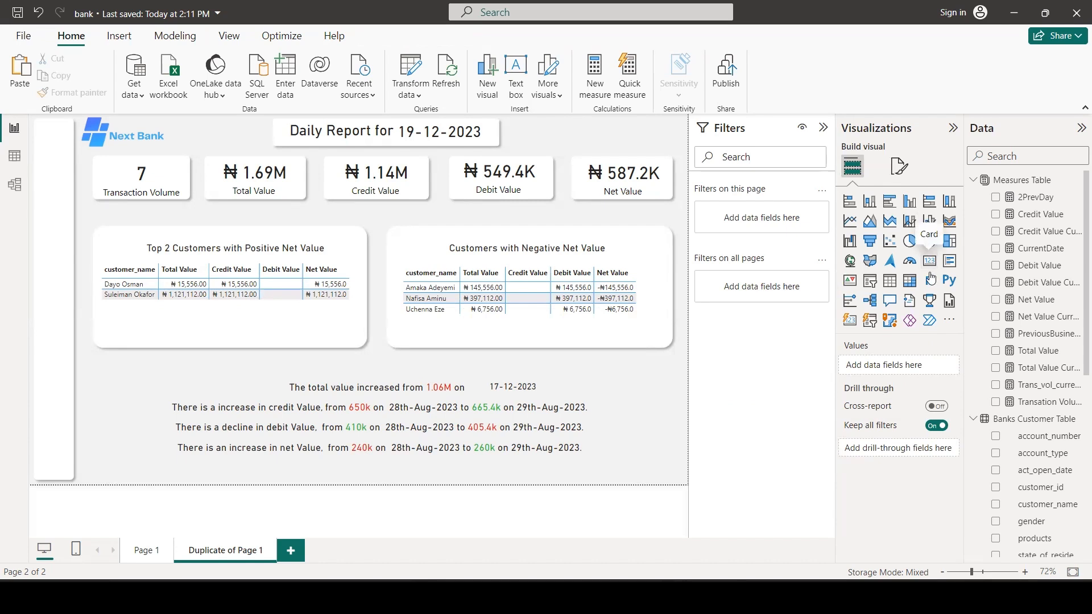
# Add a card showing the PreviousBusinessDay measure and place it after the 2PrevDay card in the total value line
pyautogui.click(929, 265)
pyautogui.moveTo(1053, 337); pyautogui.dragTo(916, 369)
pyautogui.moveTo(146, 215); pyautogui.dragTo(614, 377)
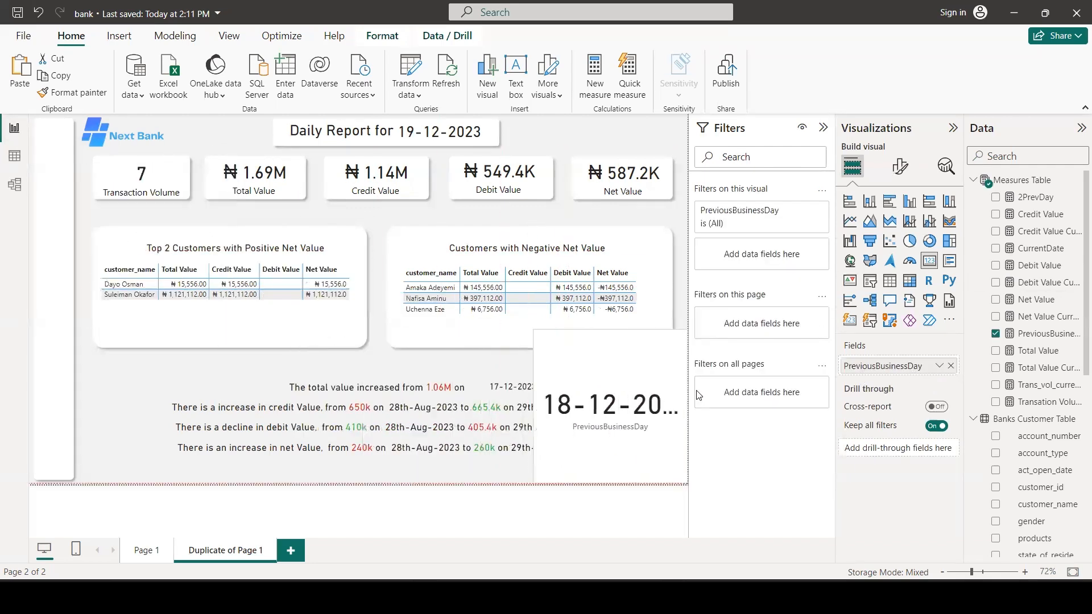
# Copy the 2PrevDay card's formatting to the PreviousBusinessDay card and fit the smaller card into the total value line after the 2PrevDay date
pyautogui.click(900, 167)
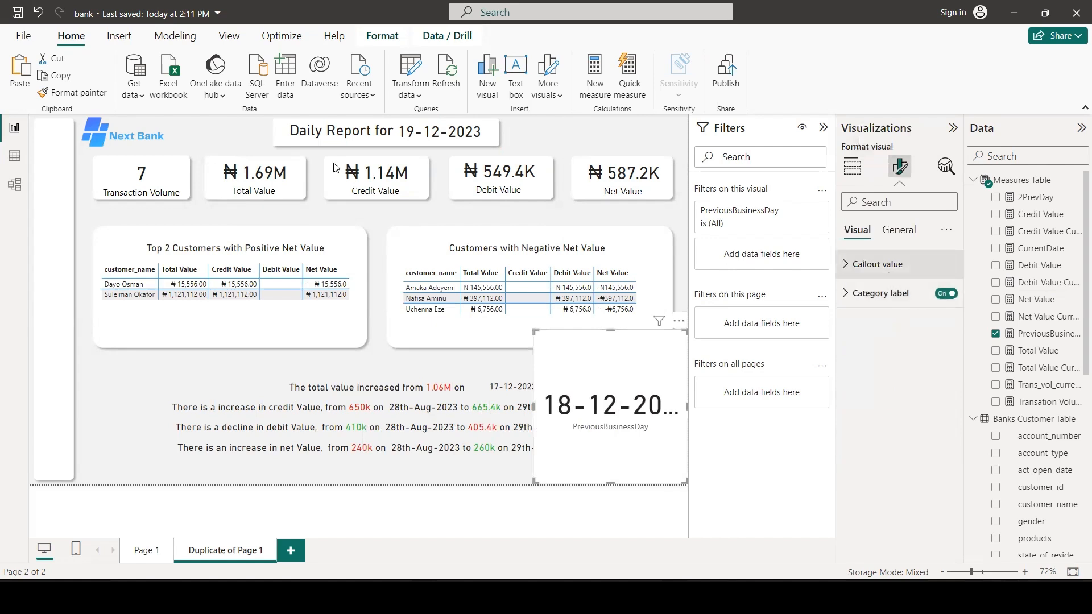
pyautogui.click(610, 378)
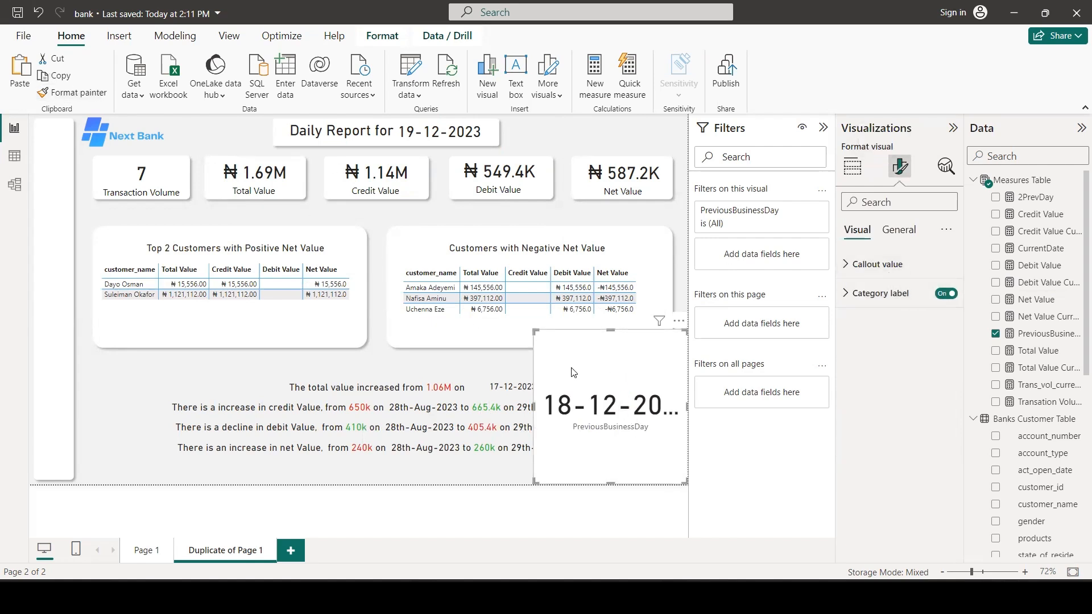
pyautogui.click(508, 388)
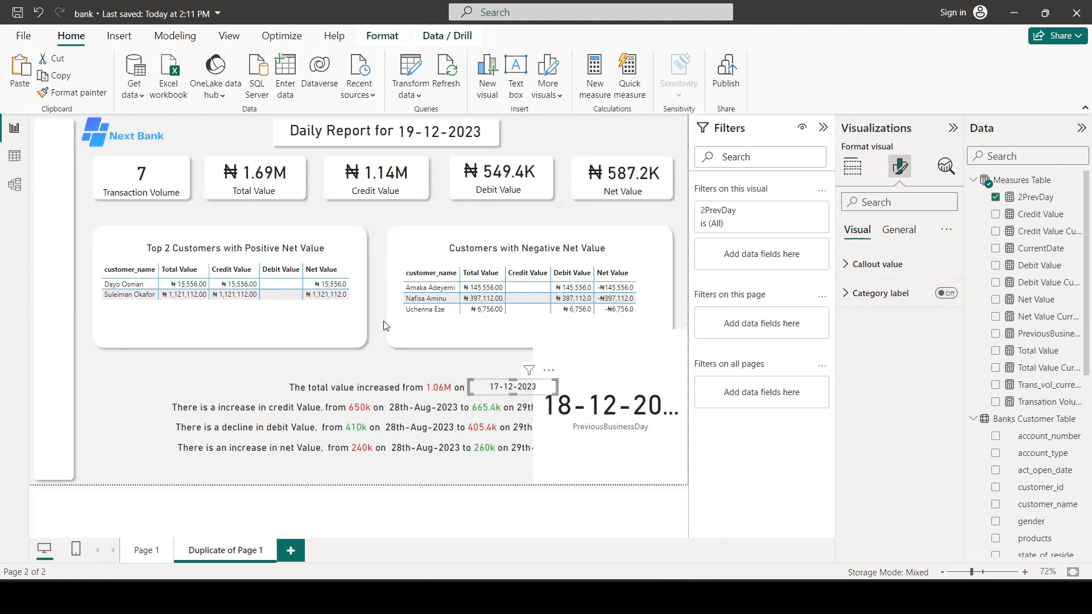
pyautogui.click(607, 380)
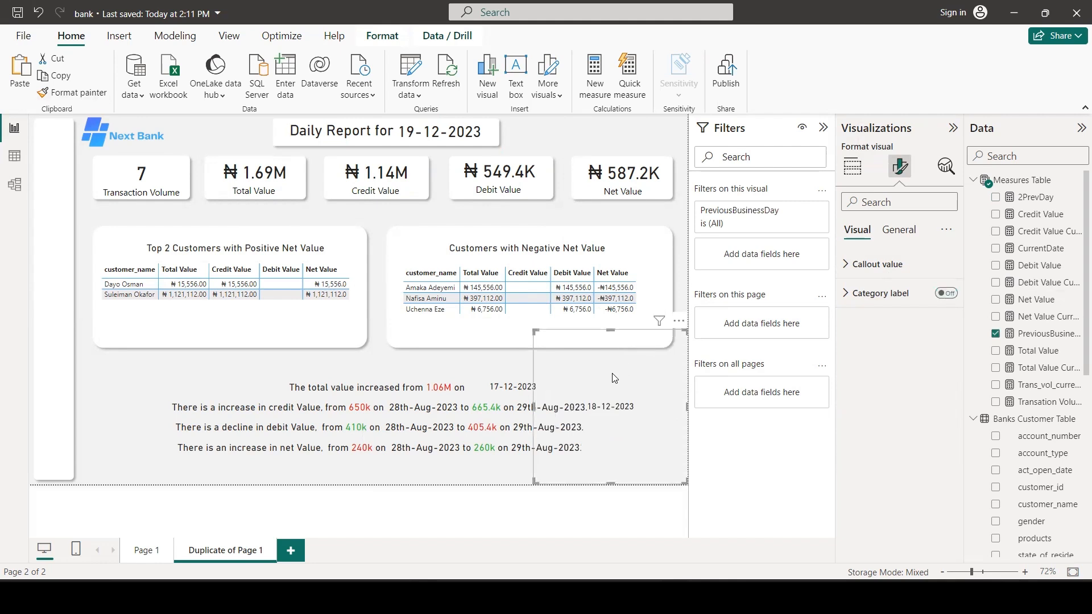
pyautogui.moveTo(541, 337); pyautogui.dragTo(618, 395)
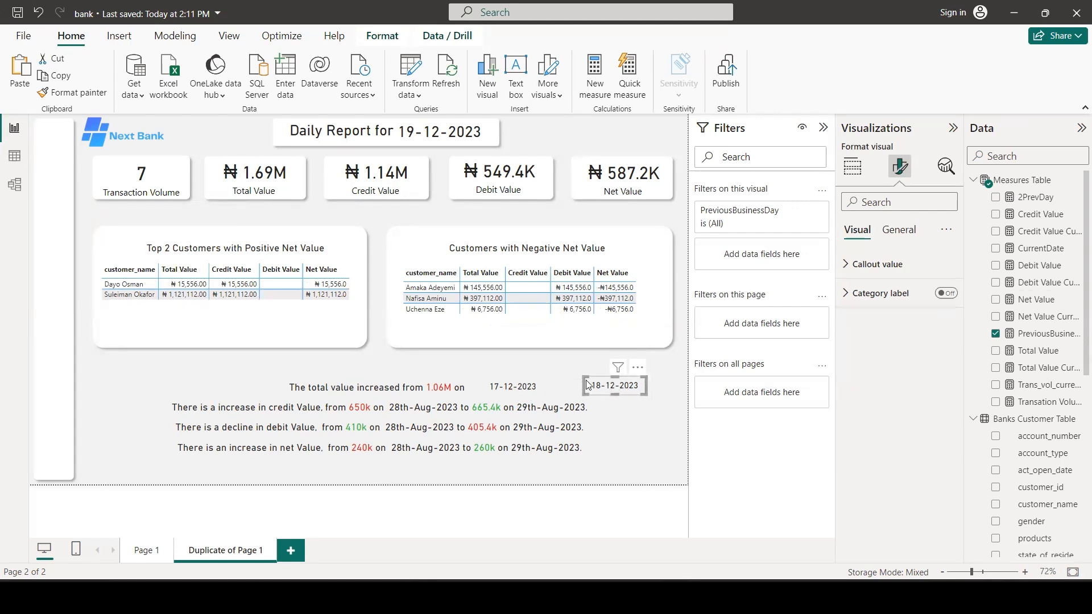
pyautogui.click(417, 395)
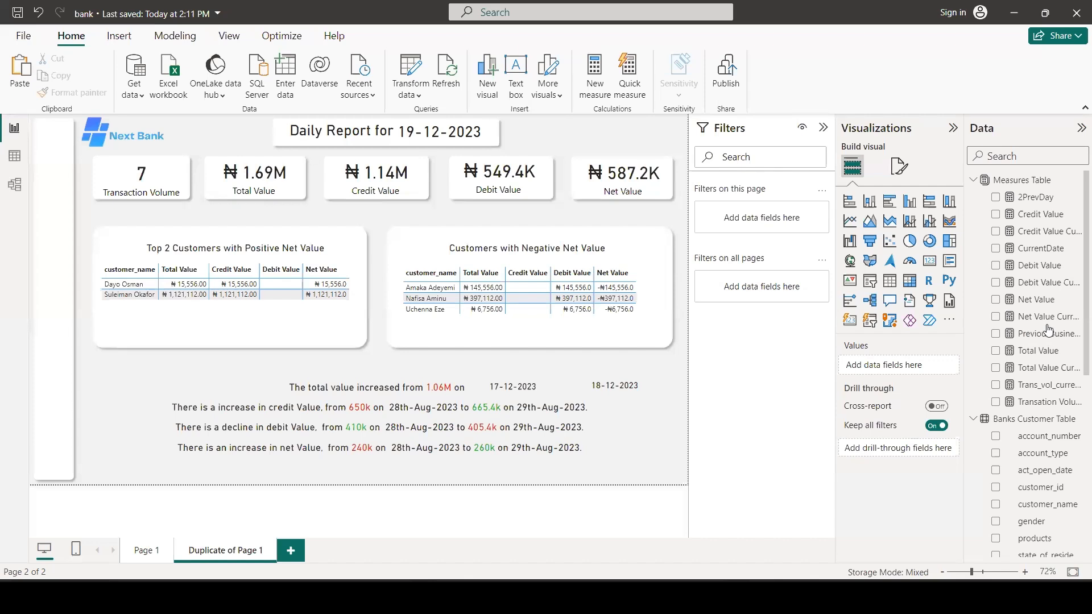
# Add a blank card and create the 2Prev TV measure in Measures Table, summing transaction_amount where transaction_date equals VALUE([PreviousBusinessDay] -1)
pyautogui.moveTo(643, 598)
pyautogui.click(632, 177)
pyautogui.click(680, 215)
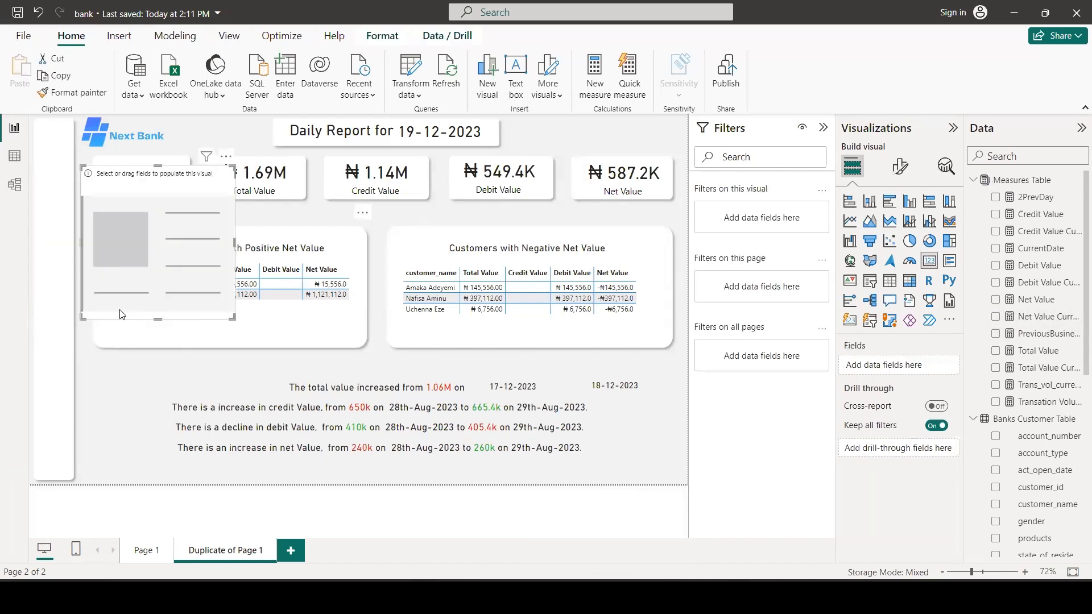
pyautogui.click(1024, 181)
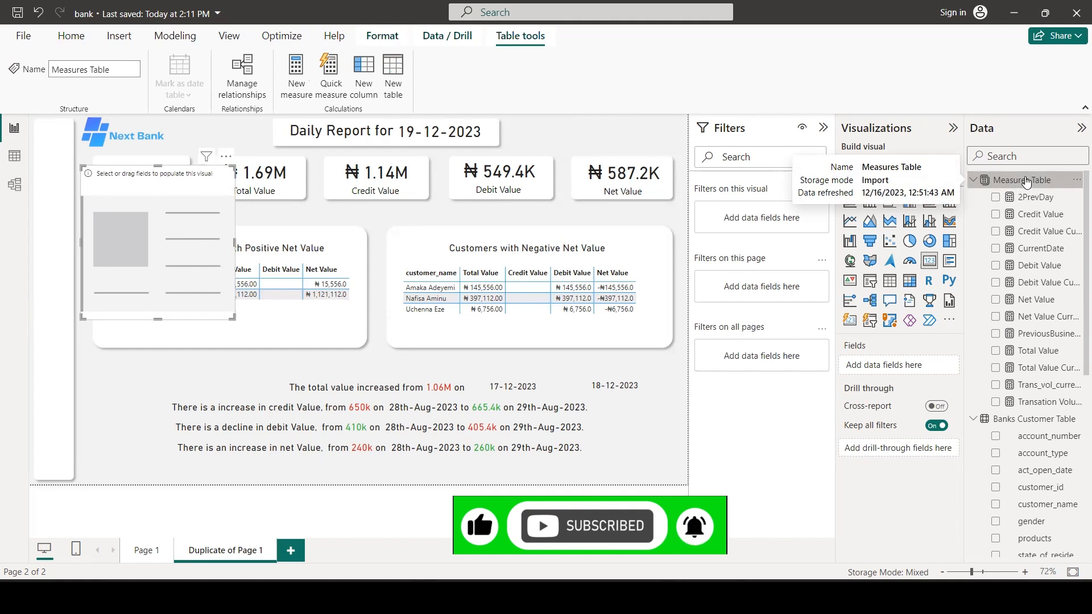
pyautogui.click(302, 85)
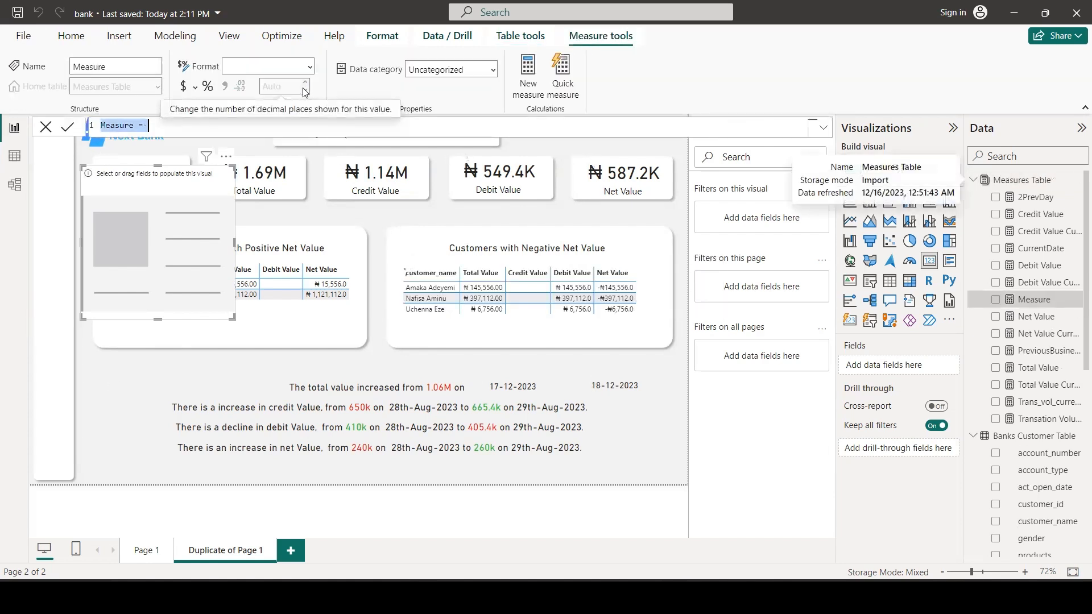
pyautogui.write("2Prev TV = SUMX(     FILTER('Banks Transactions Table','Banks Transactions Table'[transaction_date] = VALUE([PreviousBusinessDay] -1)     ),     'Banks Transactions Table'[transaction_amount] )")
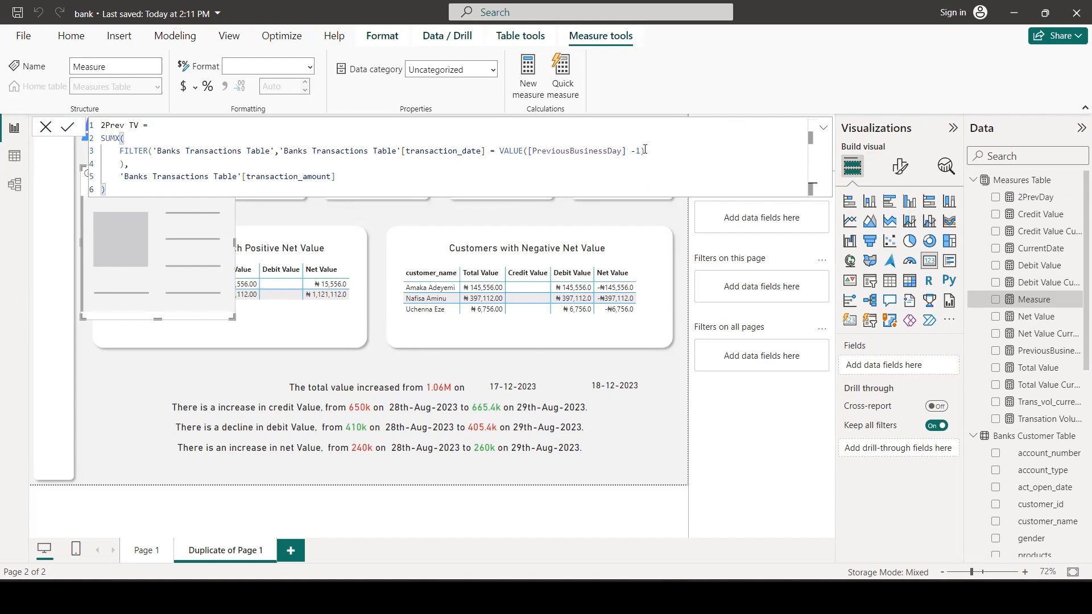
pyautogui.press('Return')
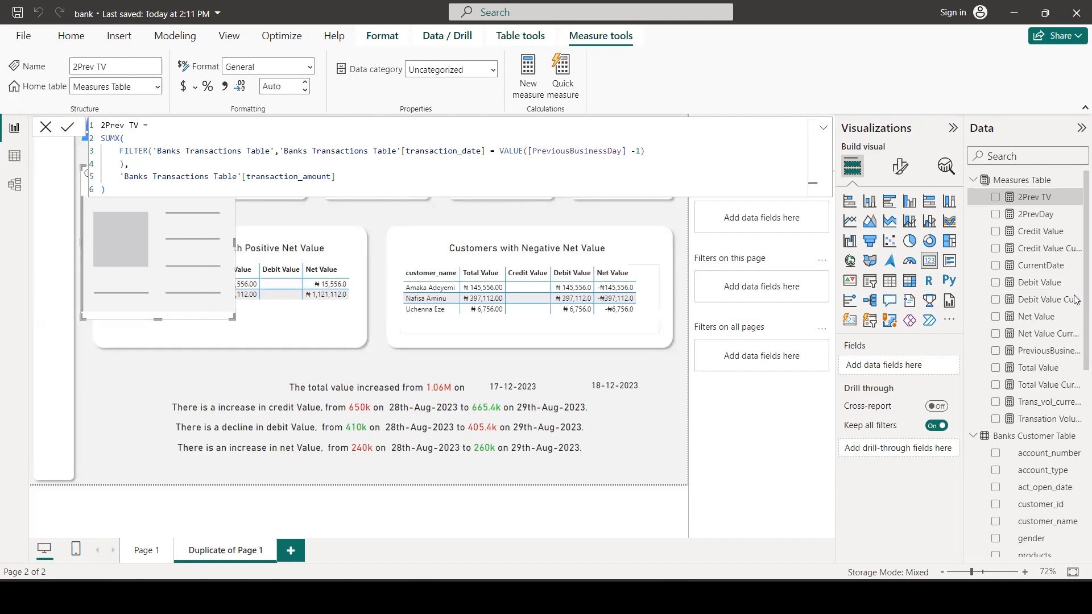
# Show 2Prev TV in the blank card, copy the Credit Value card's formatting to it and shrink it below the positive net value table
pyautogui.moveTo(1053, 197); pyautogui.dragTo(925, 368)
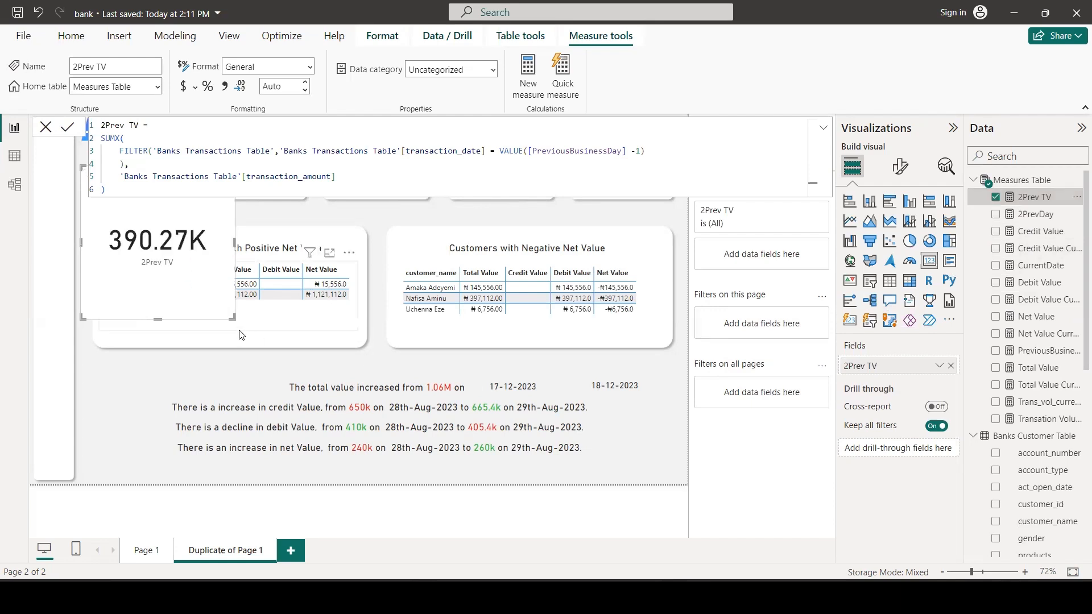
pyautogui.moveTo(232, 317); pyautogui.dragTo(190, 412)
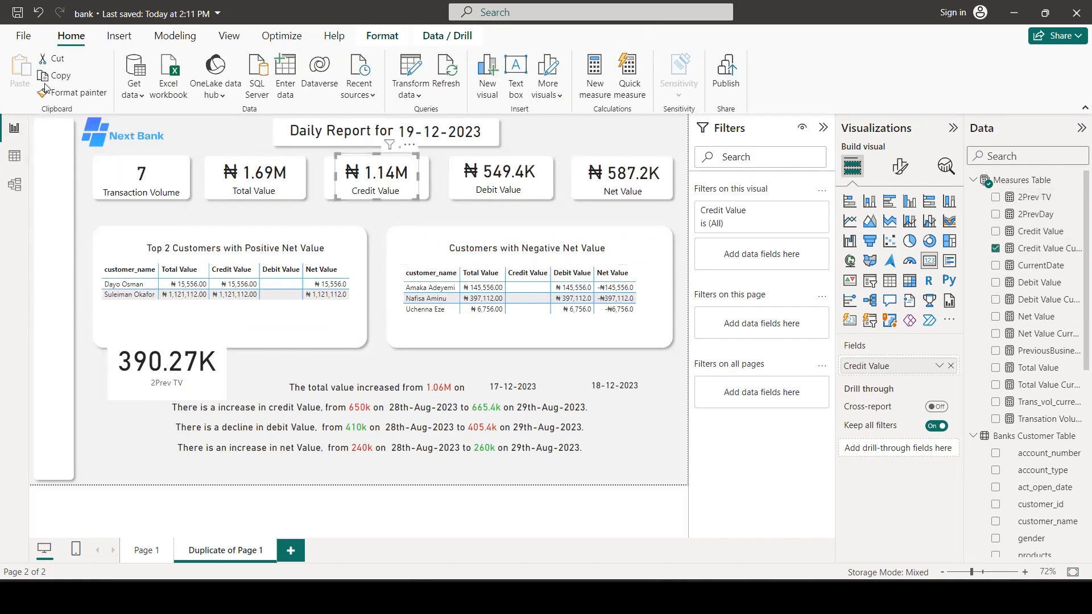
pyautogui.click(73, 92)
pyautogui.click(204, 387)
pyautogui.moveTo(226, 398); pyautogui.dragTo(194, 362)
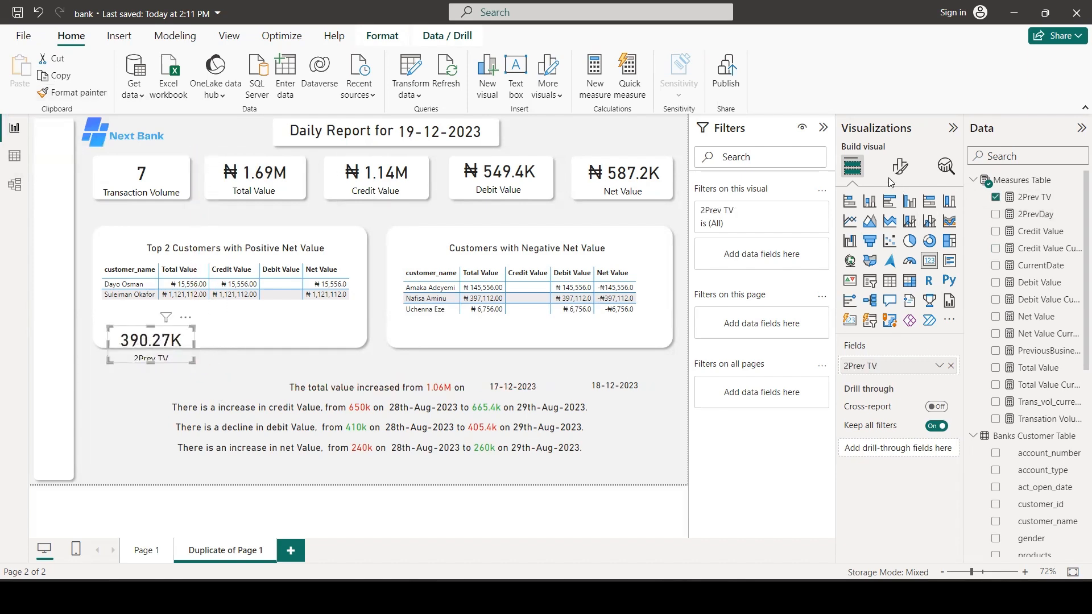
# Turn off the 2Prev TV card's category label, set its callout font size to 17 and fit it above the total value sentence
pyautogui.click(900, 166)
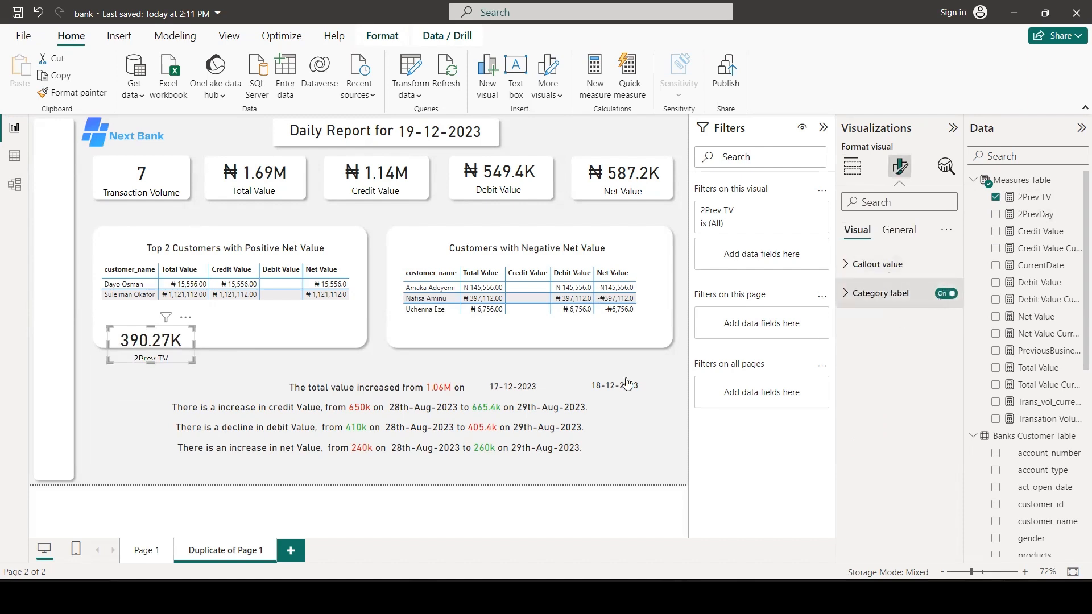
pyautogui.click(946, 293)
pyautogui.moveTo(161, 356); pyautogui.dragTo(436, 374)
pyautogui.click(879, 265)
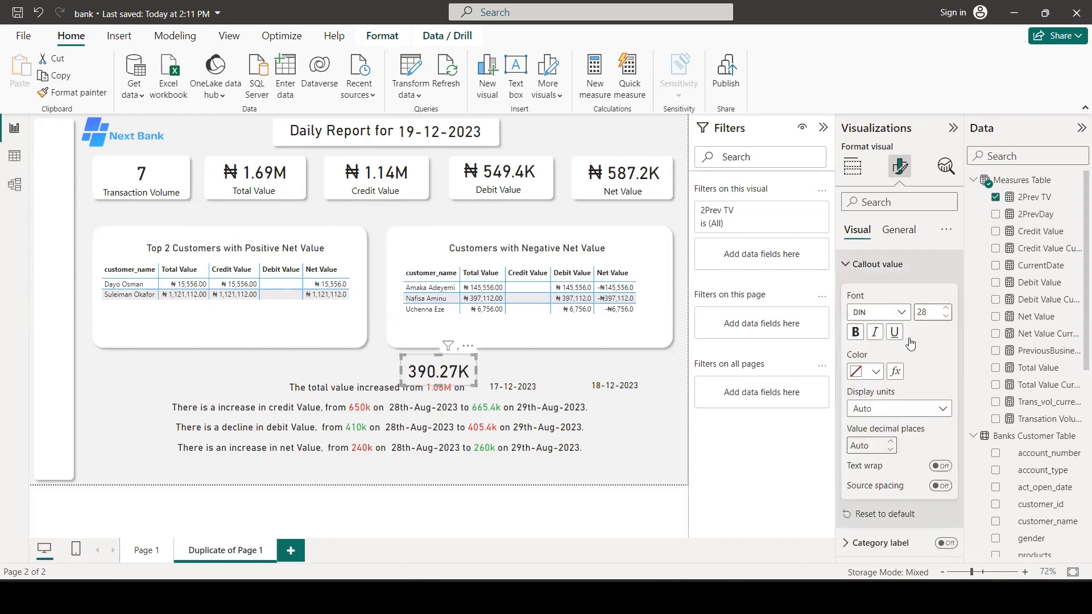
pyautogui.click(948, 317)
pyautogui.click(948, 317)
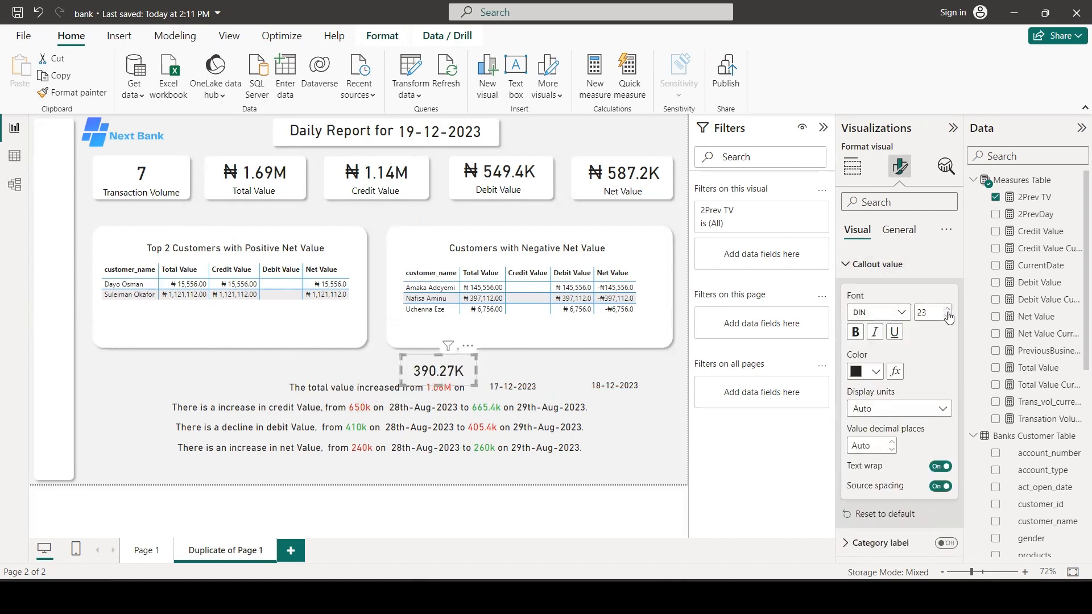
pyautogui.click(948, 316)
pyautogui.click(948, 317)
pyautogui.click(948, 317)
pyautogui.moveTo(463, 385); pyautogui.dragTo(455, 377)
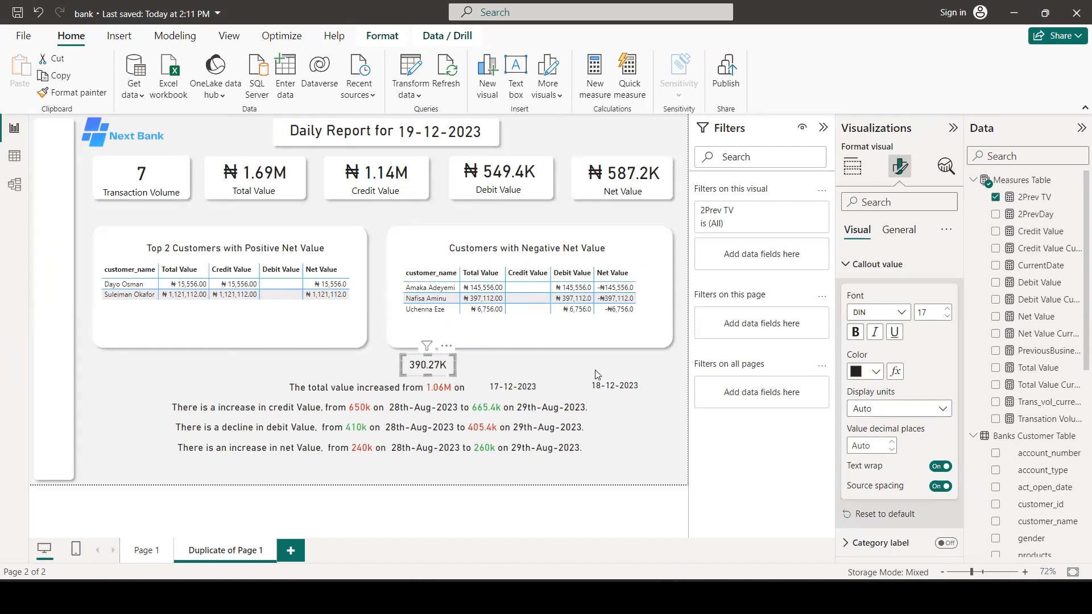
# Duplicate the 2Prev TV card, make the copy show Total Value CurrentDate and place it above the gap between the two dates
pyautogui.hotkey('ctrl', 'c')
pyautogui.hotkey('ctrl', 'v')
pyautogui.moveTo(440, 371); pyautogui.dragTo(515, 373)
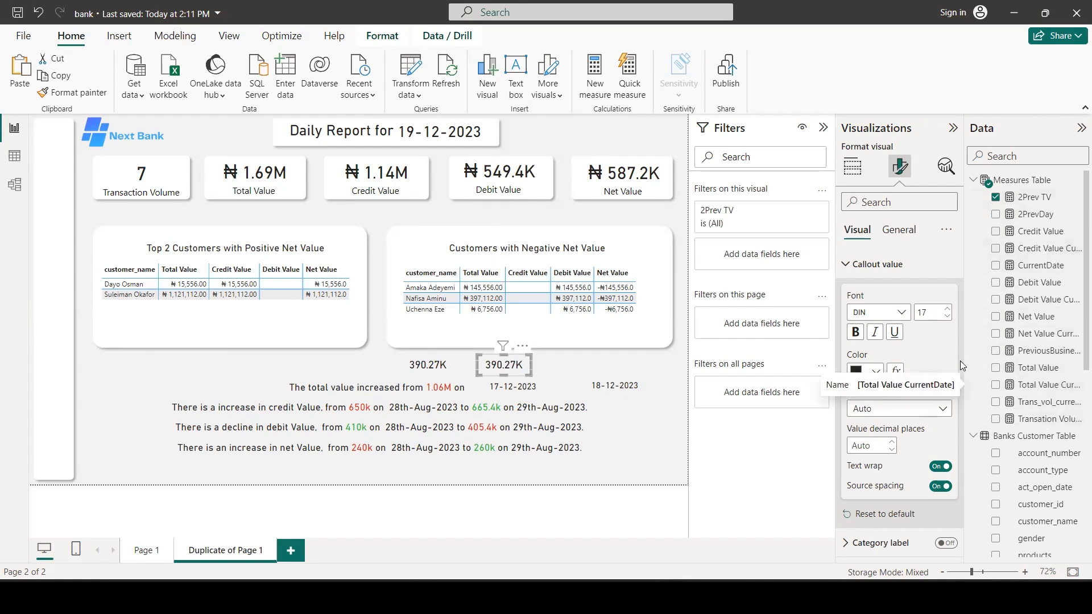
pyautogui.click(853, 166)
pyautogui.moveTo(1040, 384); pyautogui.dragTo(923, 367)
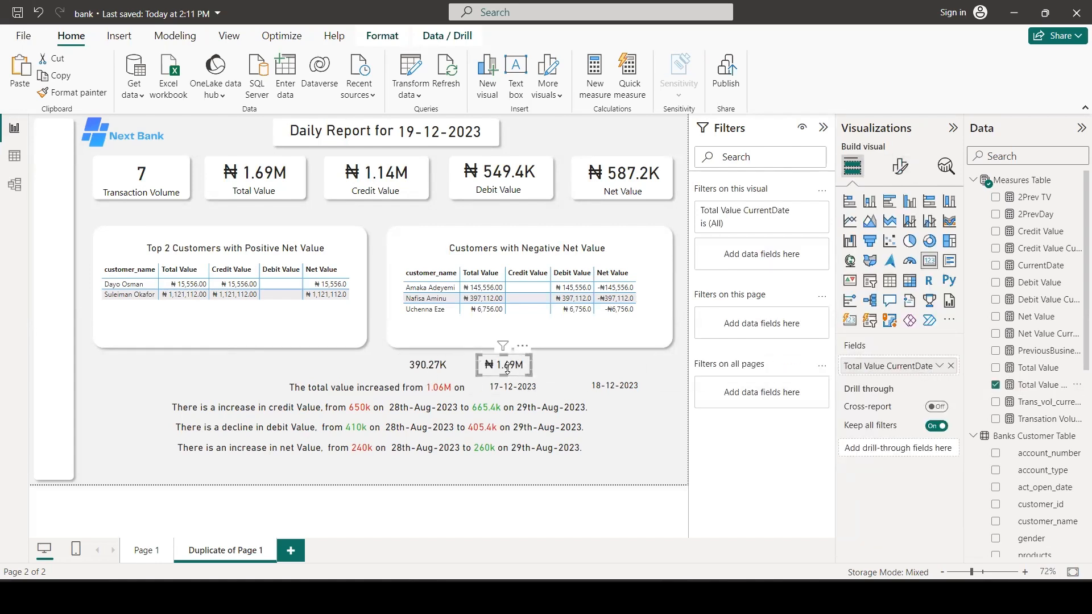
pyautogui.moveTo(512, 371); pyautogui.dragTo(561, 372)
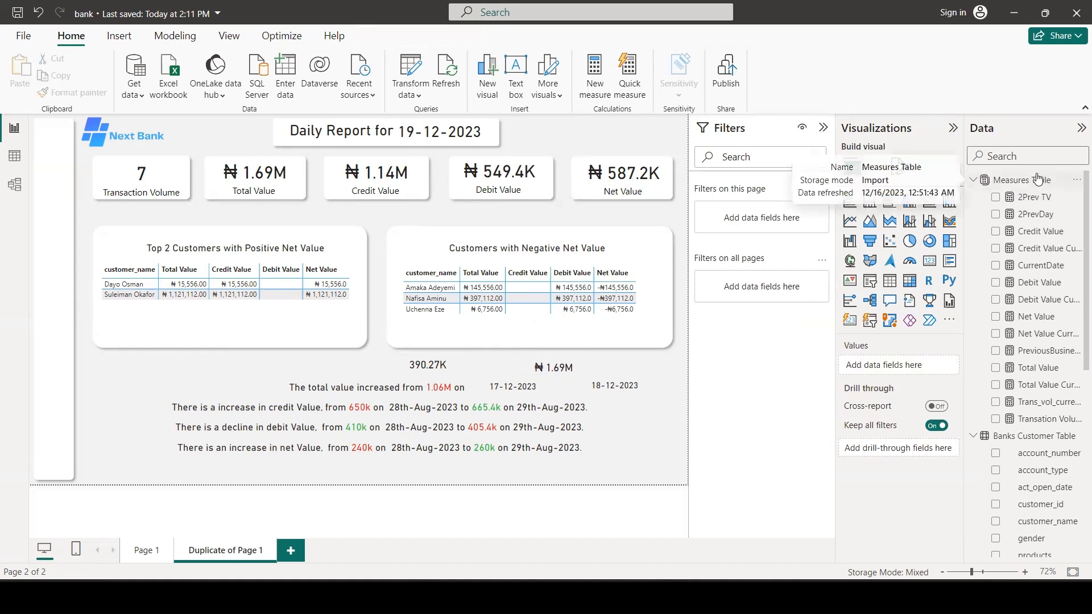
# Create the 2Prev CV measure in Measures Table, summing transaction_amount for "Credit" transactions dated VALUE([PreviousBusinessDay] -1)
pyautogui.click(1034, 182)
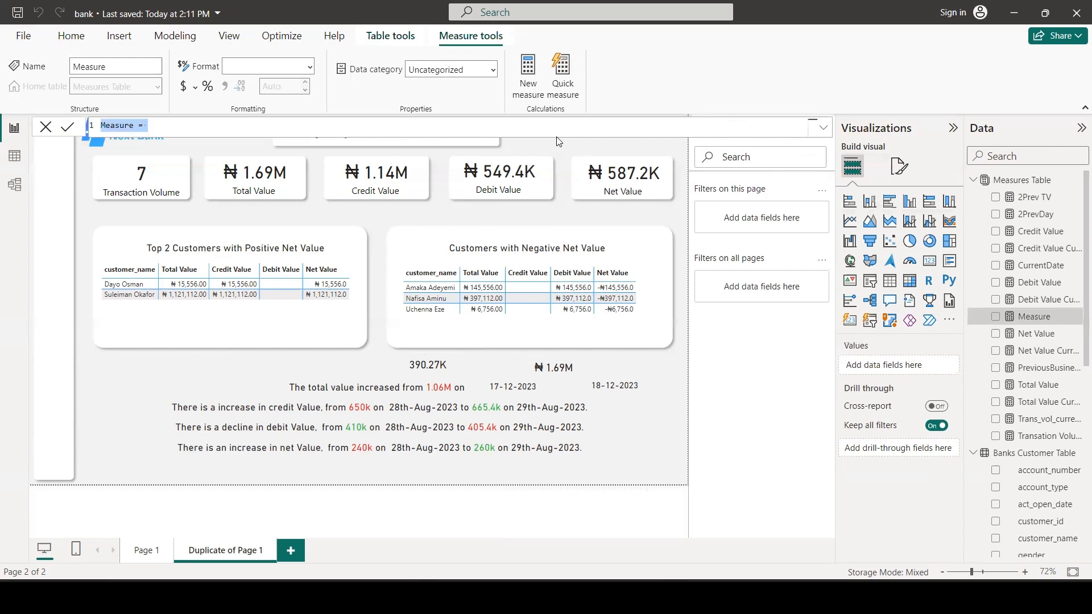
pyautogui.hotkey('ctrl', 'v')
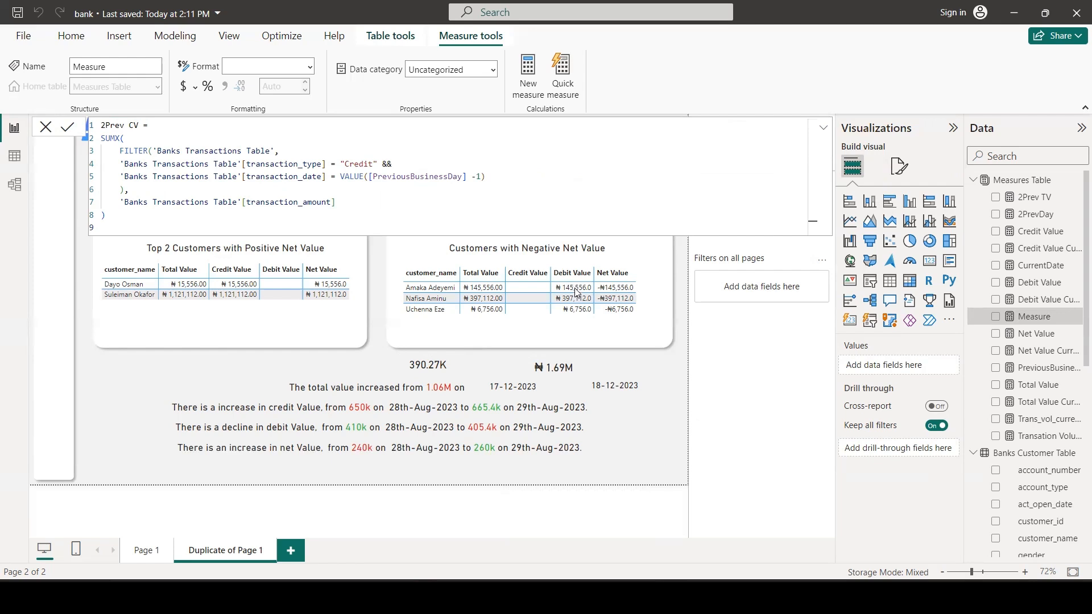
pyautogui.press('Return')
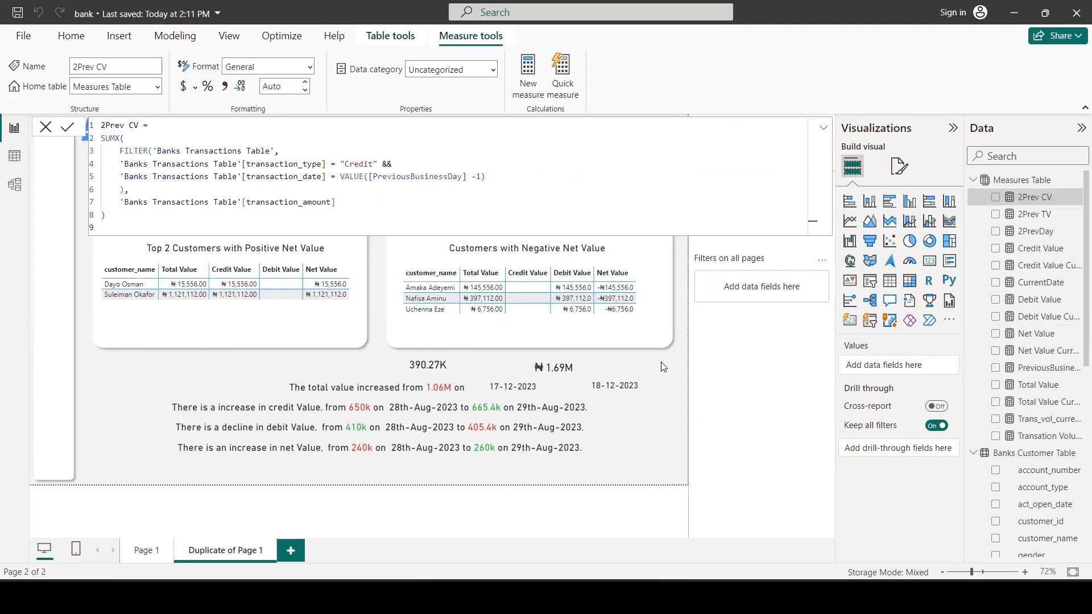
# Duplicate the 2Prev TV card into a 2Prev CV card above the sentences and a Credit Value CurrentDate card after the credit value sentence
pyautogui.click(442, 371)
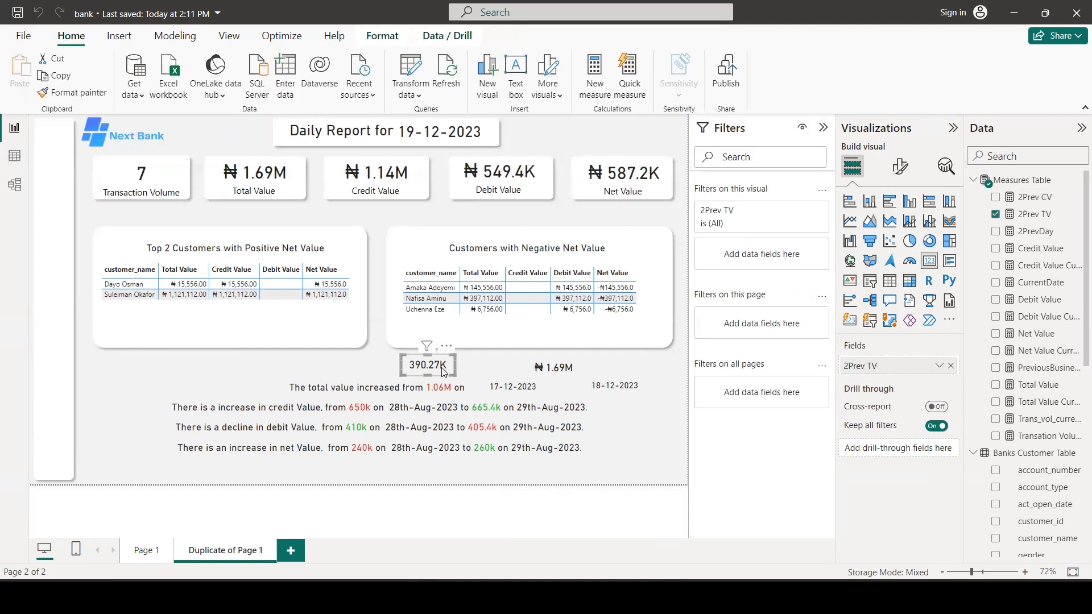
pyautogui.hotkey('ctrl', 'c')
pyautogui.hotkey('ctrl', 'v')
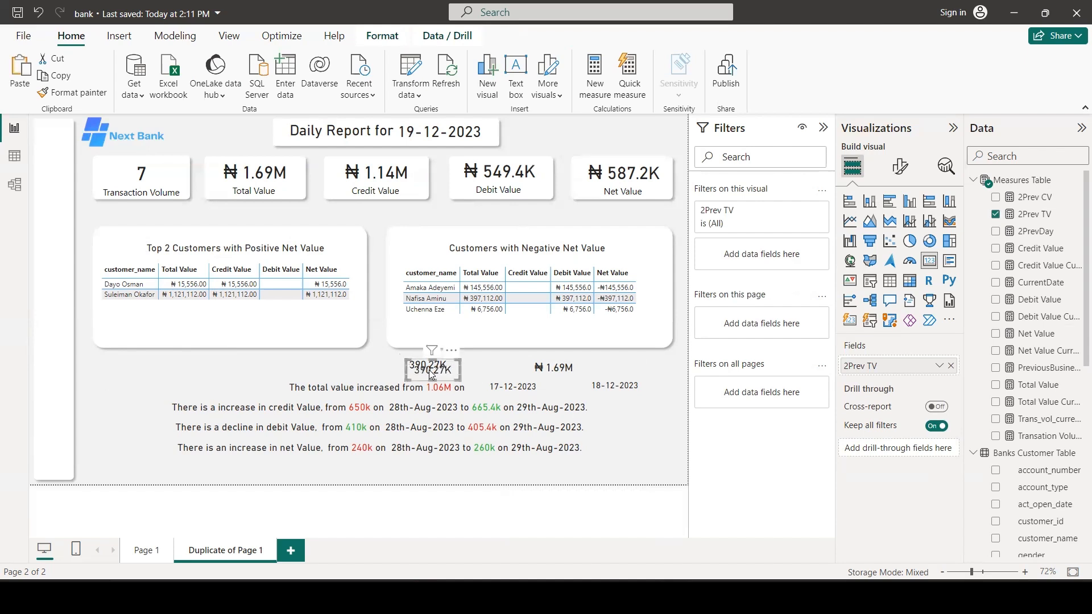
pyautogui.moveTo(428, 373); pyautogui.dragTo(292, 370)
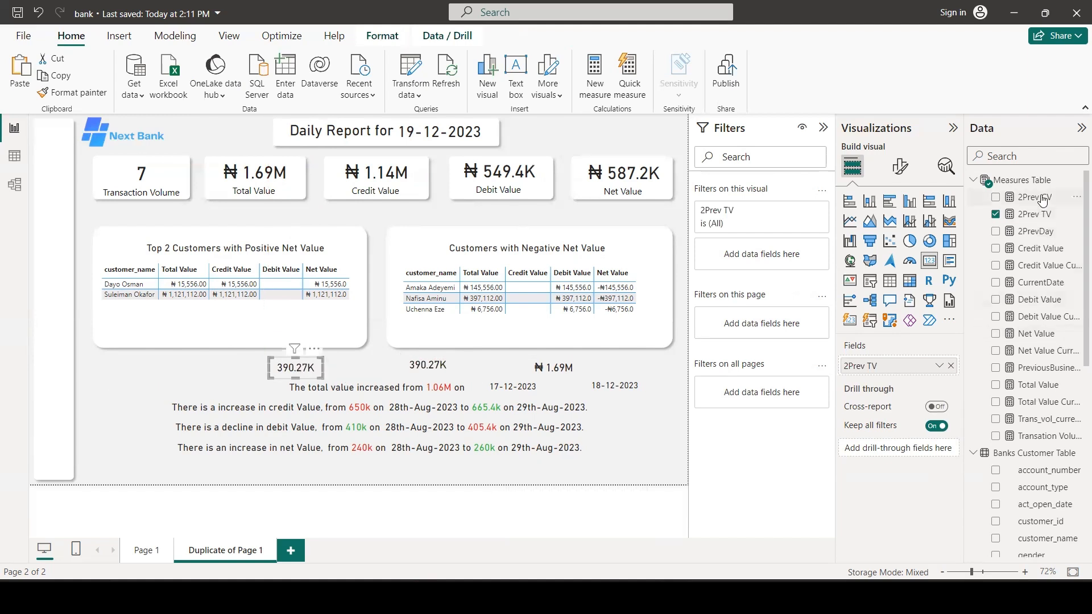
pyautogui.moveTo(1036, 199); pyautogui.dragTo(899, 373)
pyautogui.moveTo(333, 374); pyautogui.dragTo(623, 418)
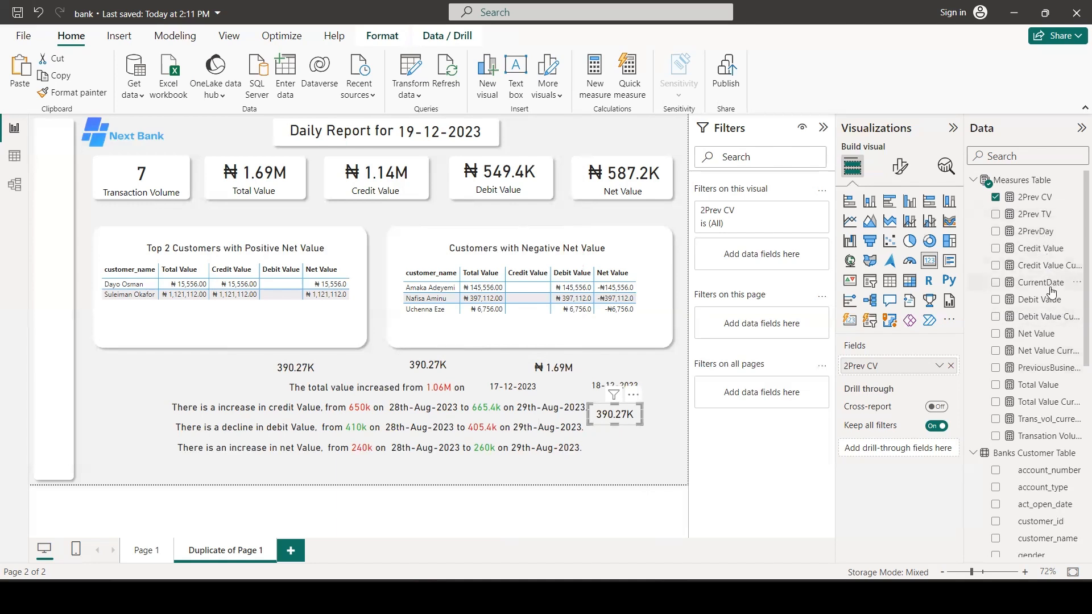
pyautogui.moveTo(1052, 266); pyautogui.dragTo(920, 367)
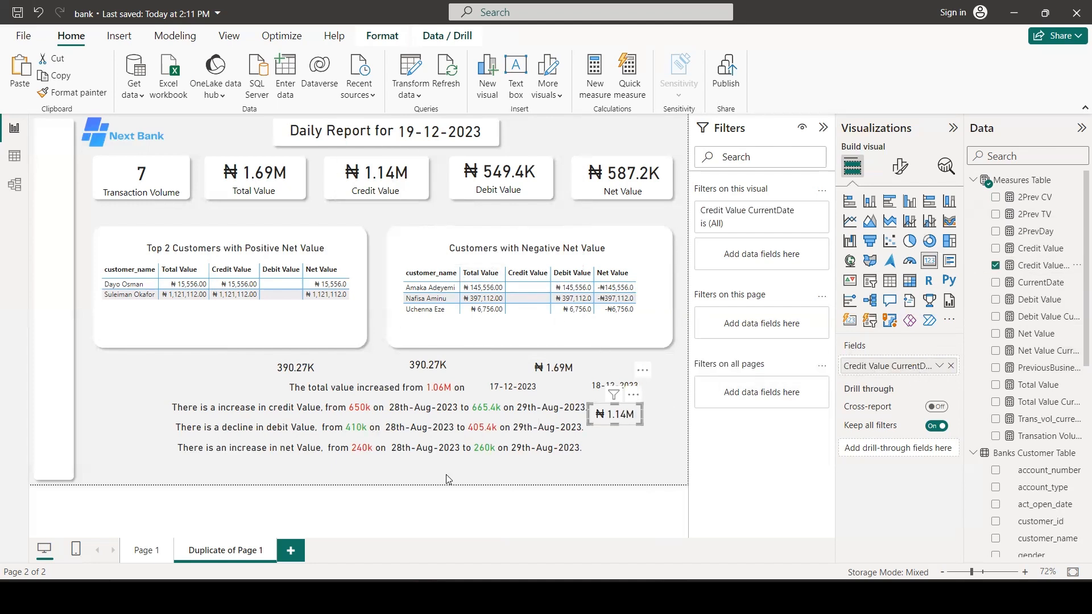
# Copy the 2Prev DV formula from the Notepad notes and create that measure in Measures Table for "Debit" transactions dated VALUE([PreviousBusinessDay] -1)
pyautogui.click(581, 598)
pyautogui.scroll(-3, 646, 337)
pyautogui.moveTo(443, 354); pyautogui.dragTo(432, 252)
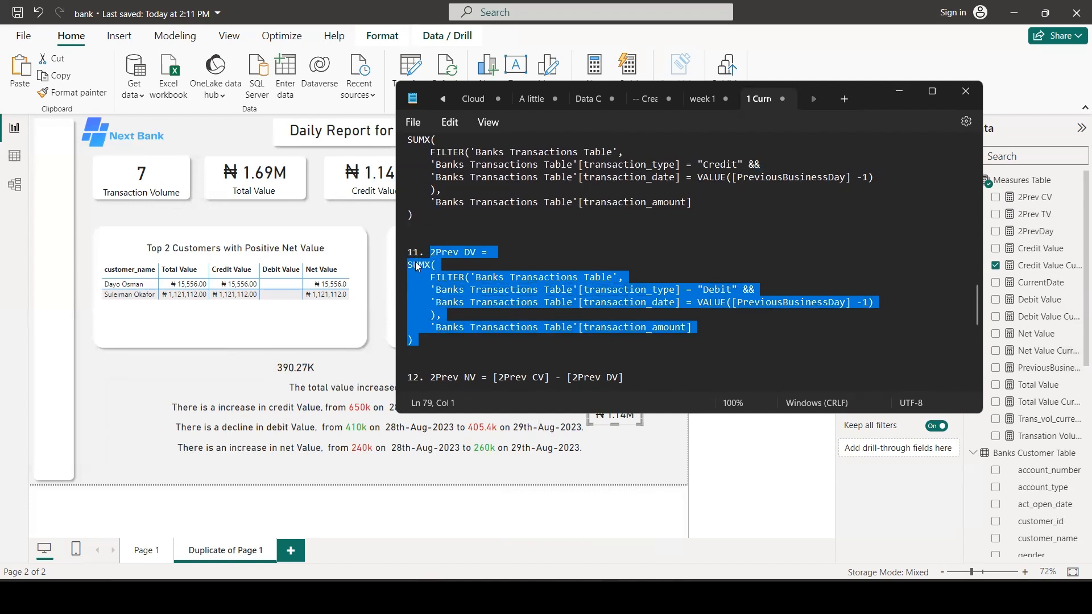
pyautogui.click(636, 467)
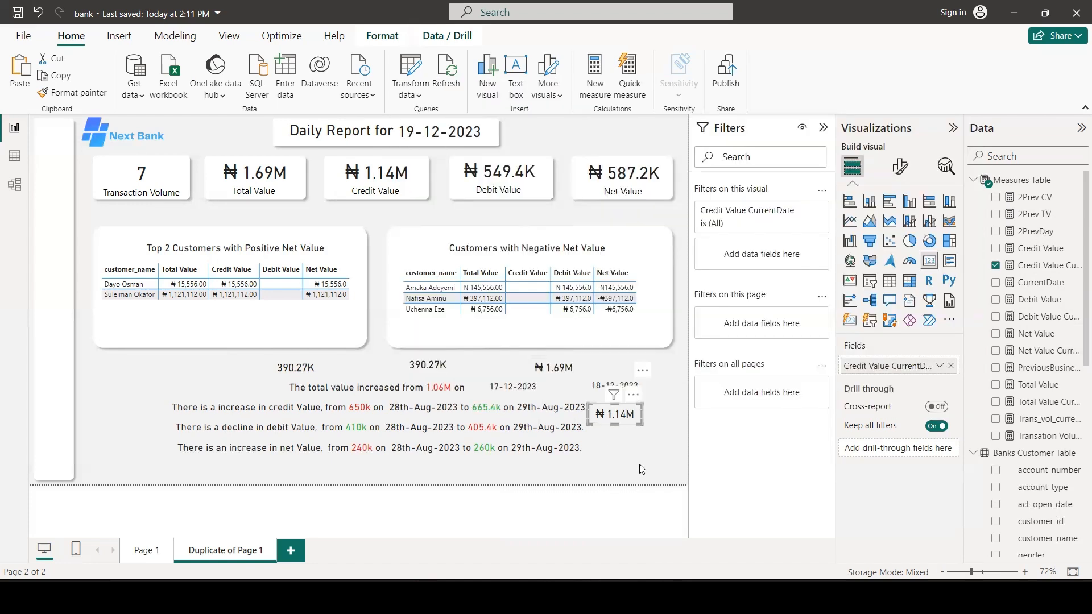
pyautogui.click(675, 444)
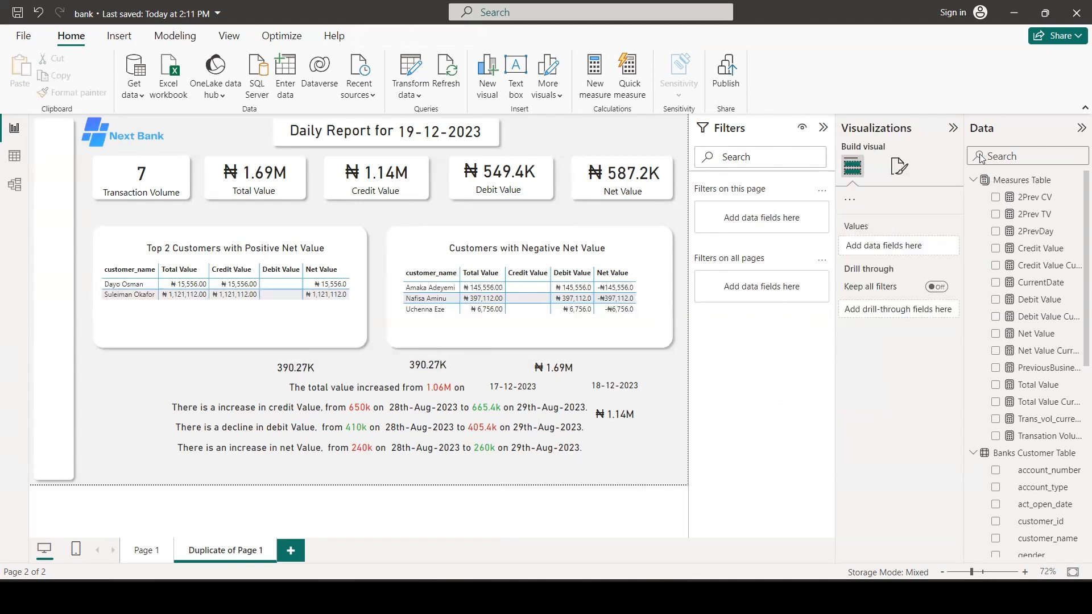
pyautogui.click(1015, 181)
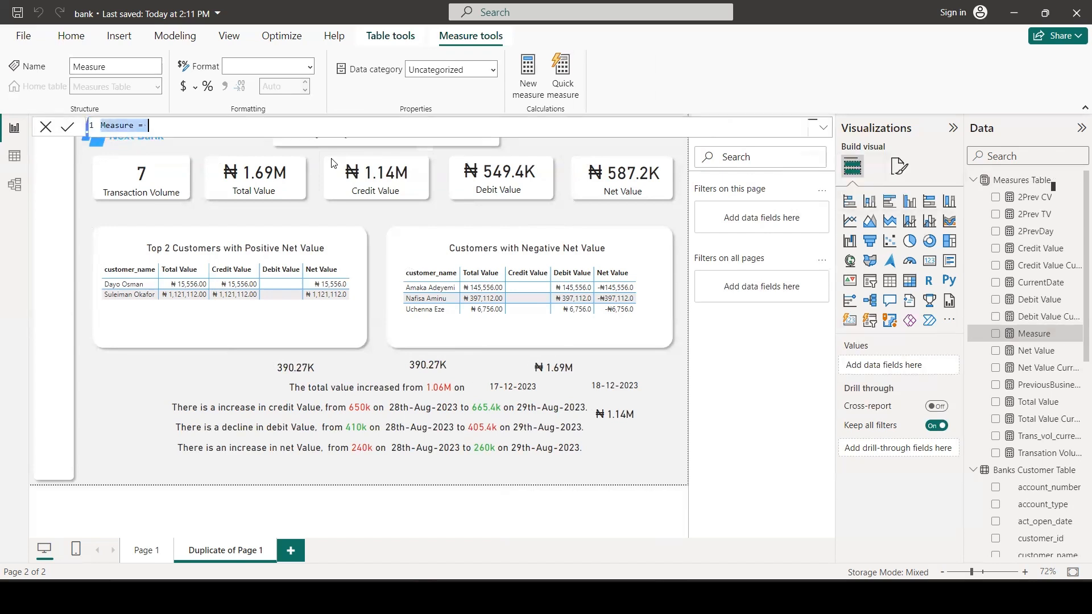
pyautogui.hotkey('ctrl', 'v')
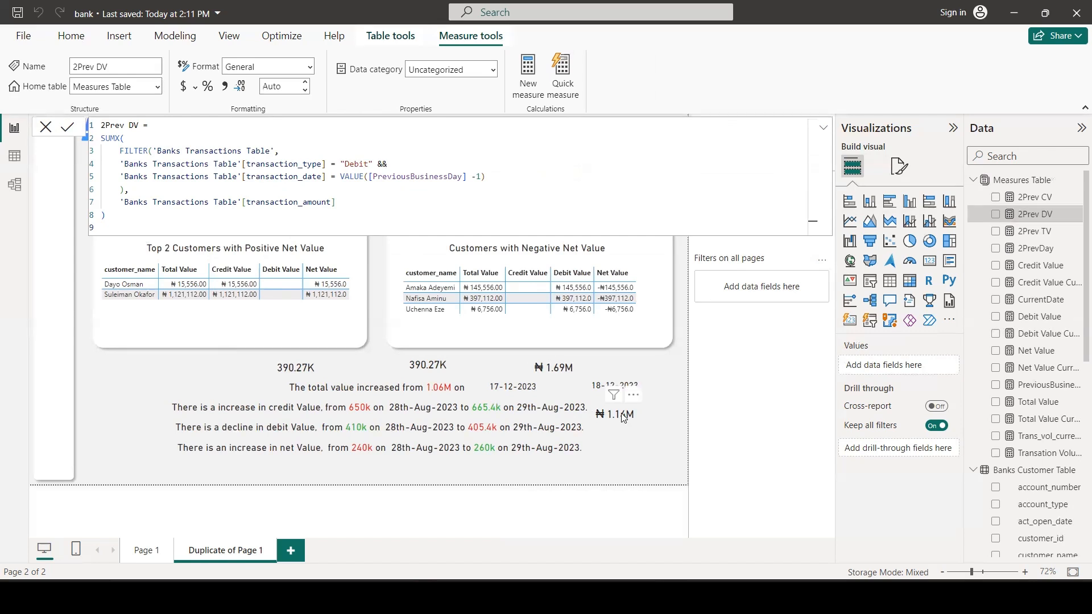
# Duplicate the Credit Value CurrentDate card, place the copy before the debit value sentence and make it show 2Prev DV
pyautogui.click(624, 418)
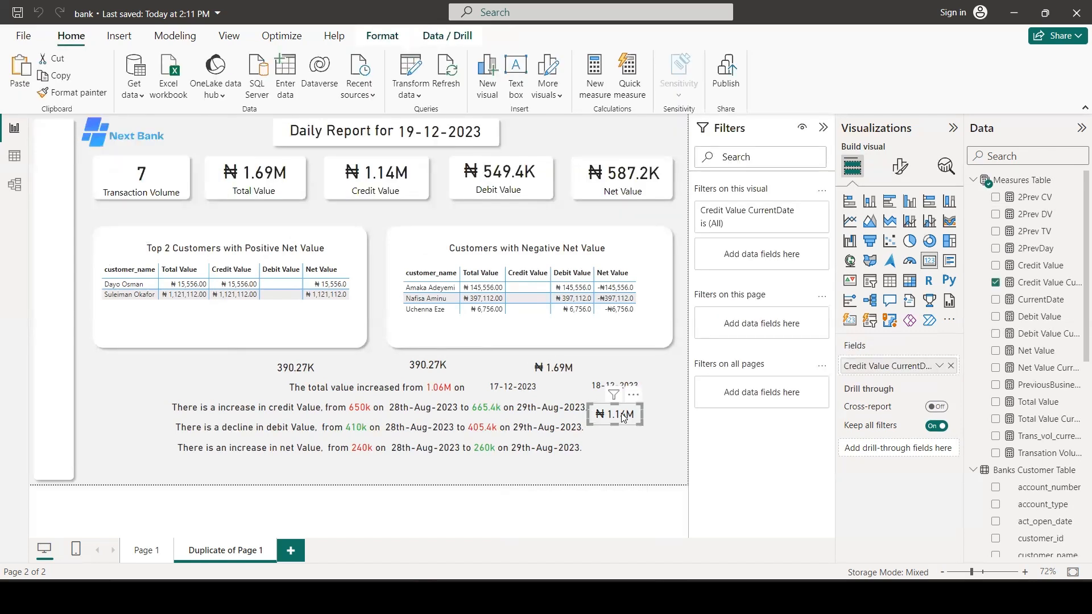
pyautogui.moveTo(624, 418); pyautogui.dragTo(149, 436)
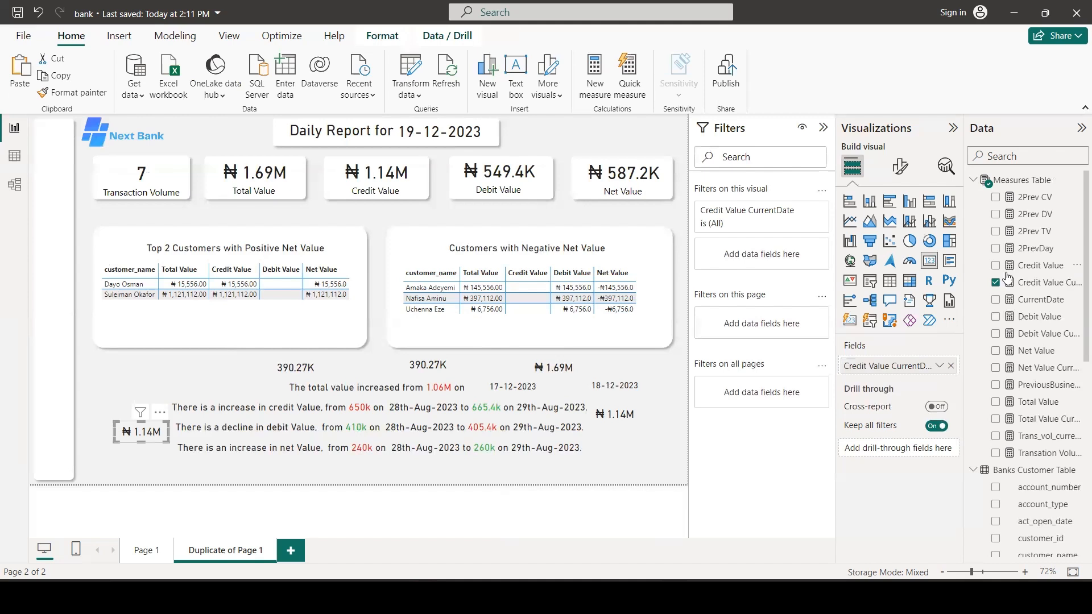
pyautogui.moveTo(1047, 215); pyautogui.dragTo(918, 368)
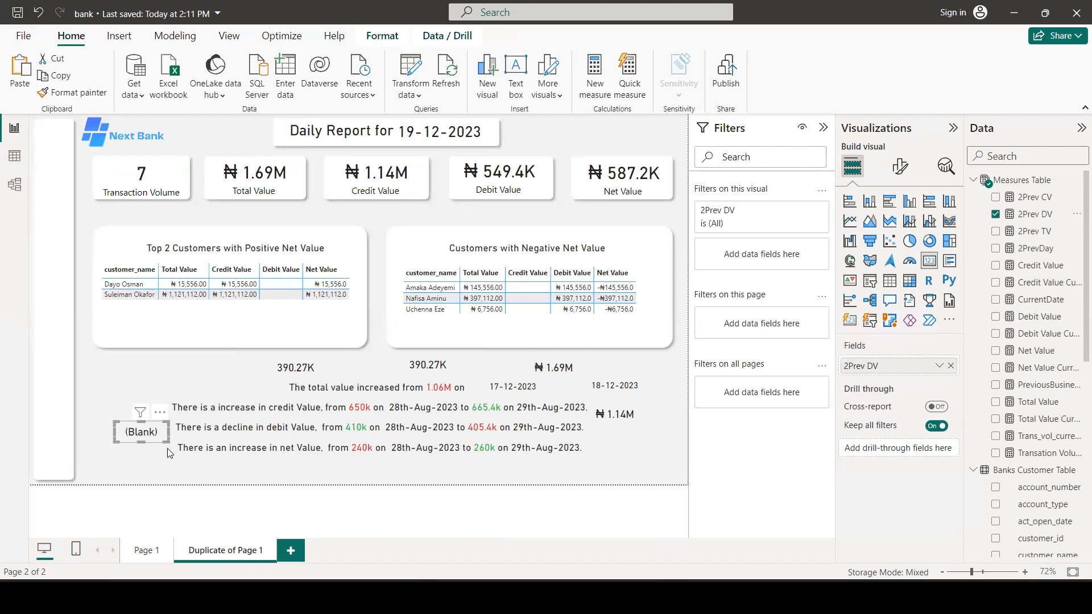
# Switch to SQL Server Management Studio and change the amount of transaction 517 to 241156 in the INSERT statement
pyautogui.moveTo(643, 598)
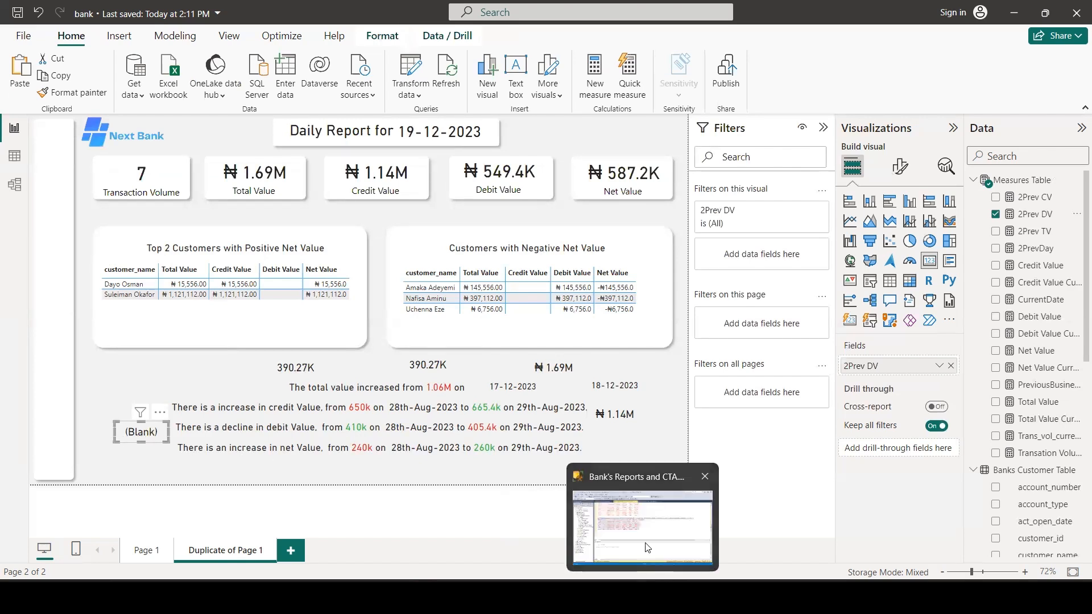
pyautogui.click(570, 471)
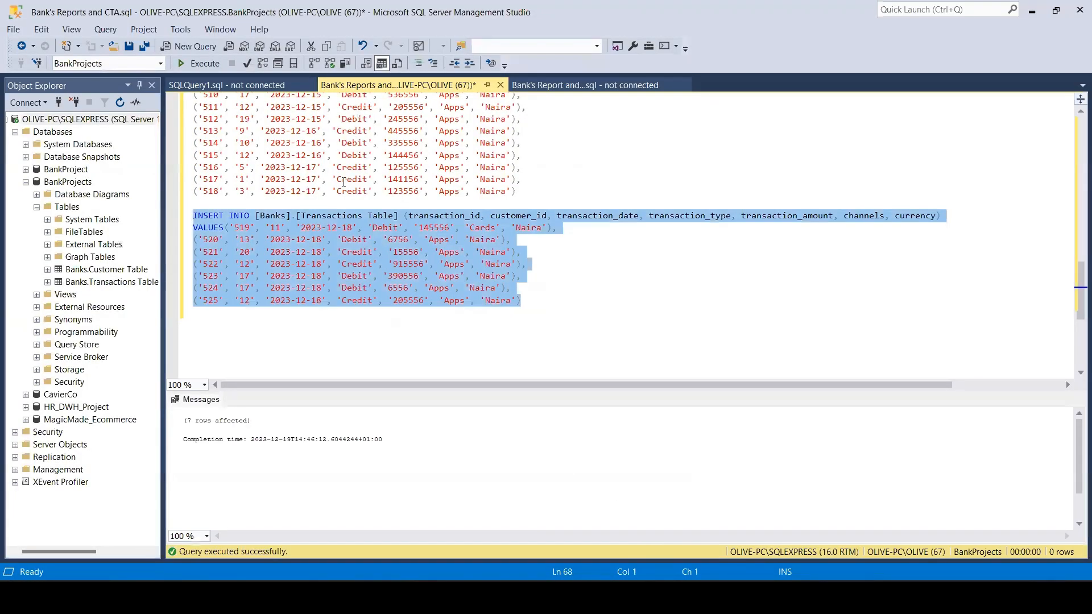
pyautogui.click(397, 180)
pyautogui.press('BackSpace')
pyautogui.write('2')
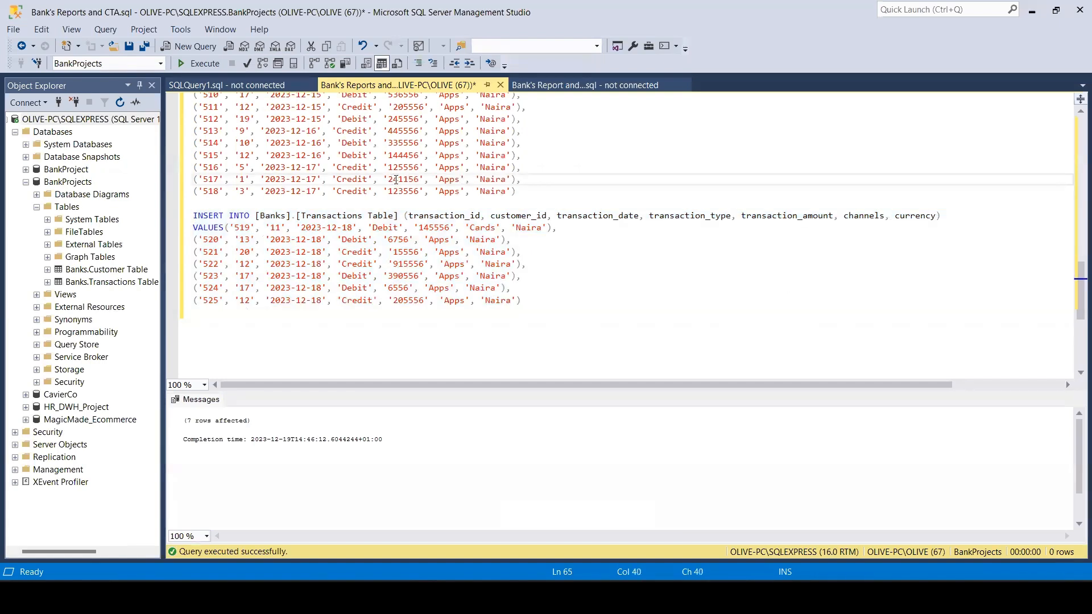
# Change the transaction type of row 518 to Debit in the INSERT statement
pyautogui.click(357, 191)
pyautogui.press('BackSpace')
pyautogui.press('BackSpace')
pyautogui.press('BackSpace')
pyautogui.press('BackSpace')
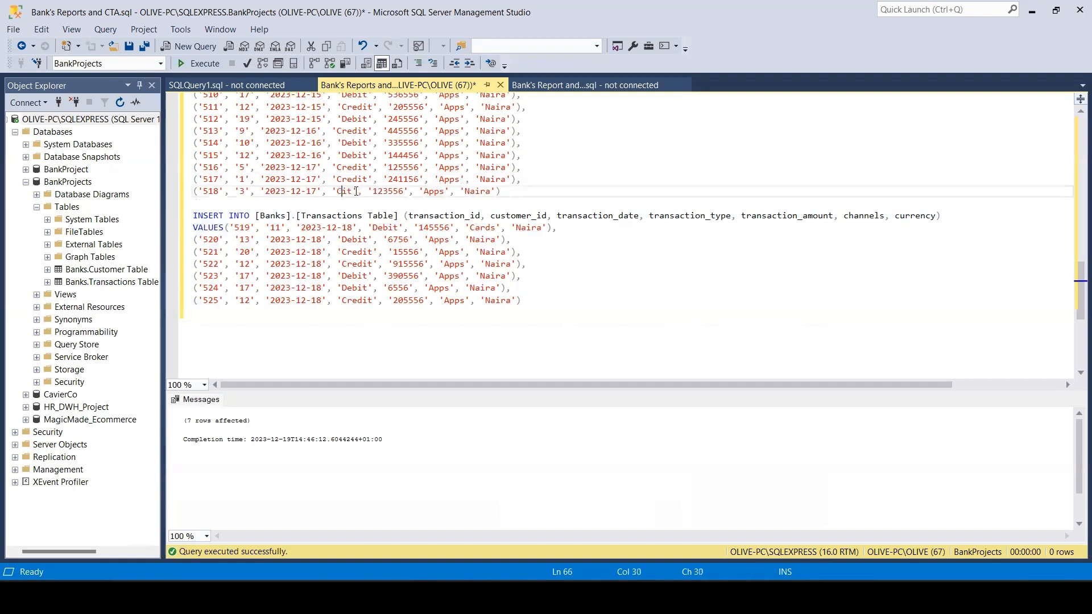
pyautogui.write('Deb')
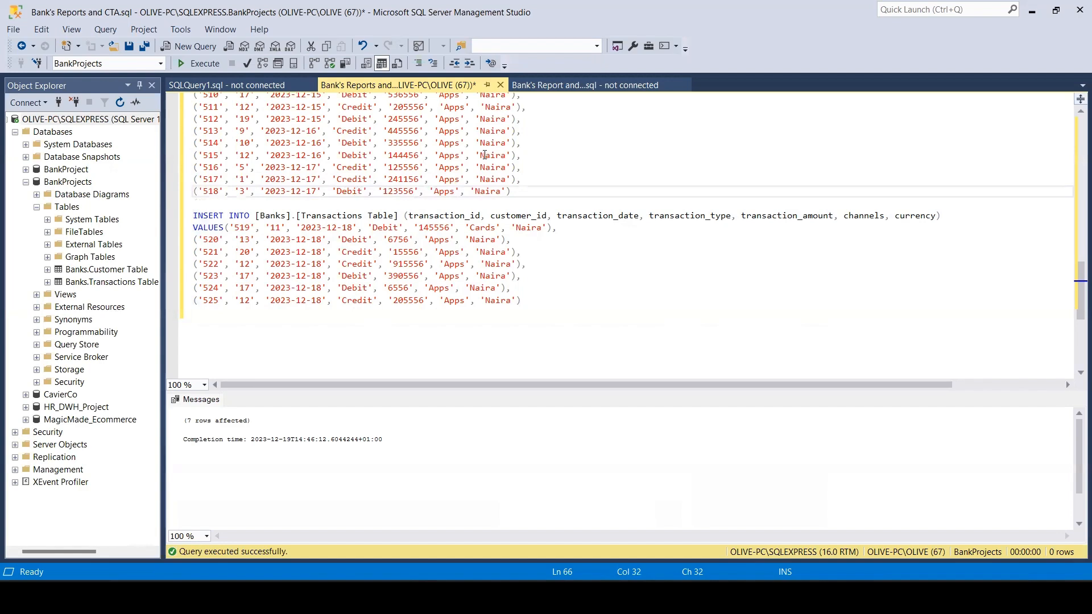
# Execute only the INSERT statement that covers transactions 501 to 518
pyautogui.scroll(2, 503, 163)
pyautogui.scroll(2, 526, 260)
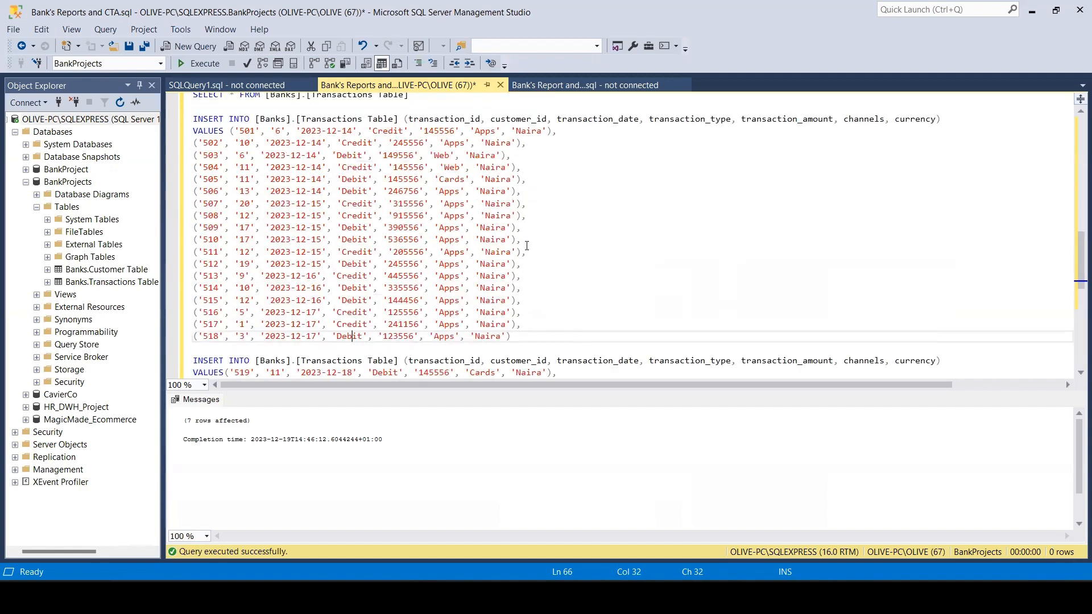
pyautogui.moveTo(526, 334); pyautogui.dragTo(186, 117)
pyautogui.click(197, 63)
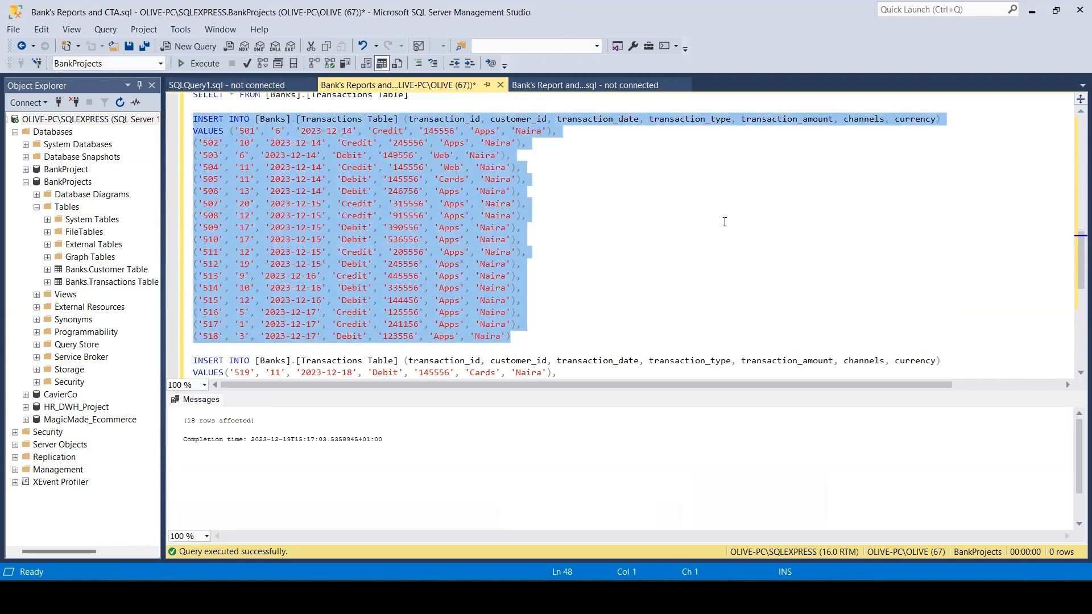
# Switch back to the Power BI report and refresh its data
pyautogui.scroll(-3, 724, 222)
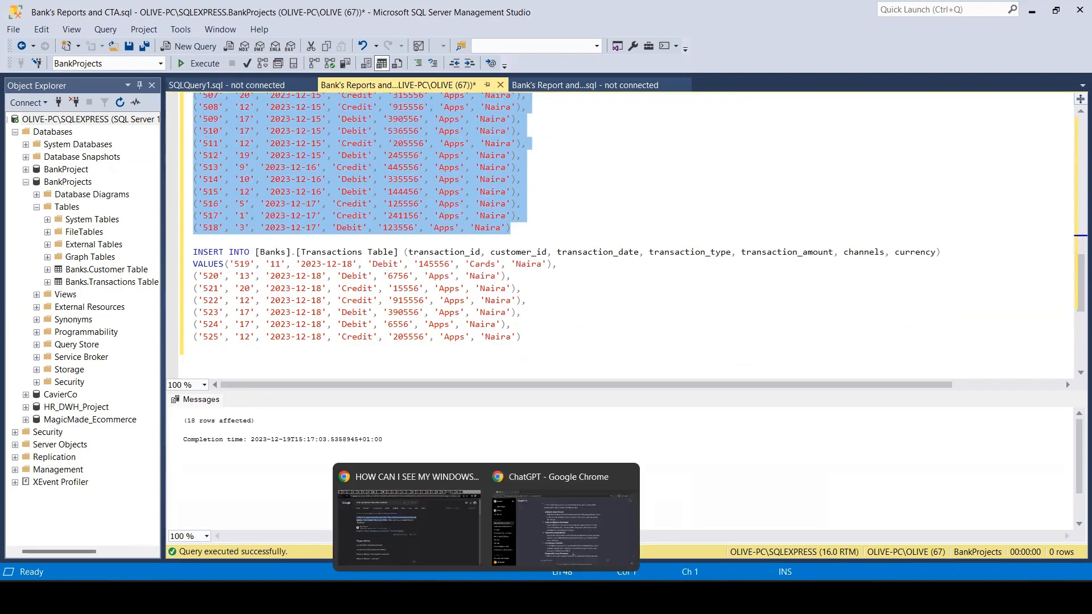
pyautogui.click(675, 596)
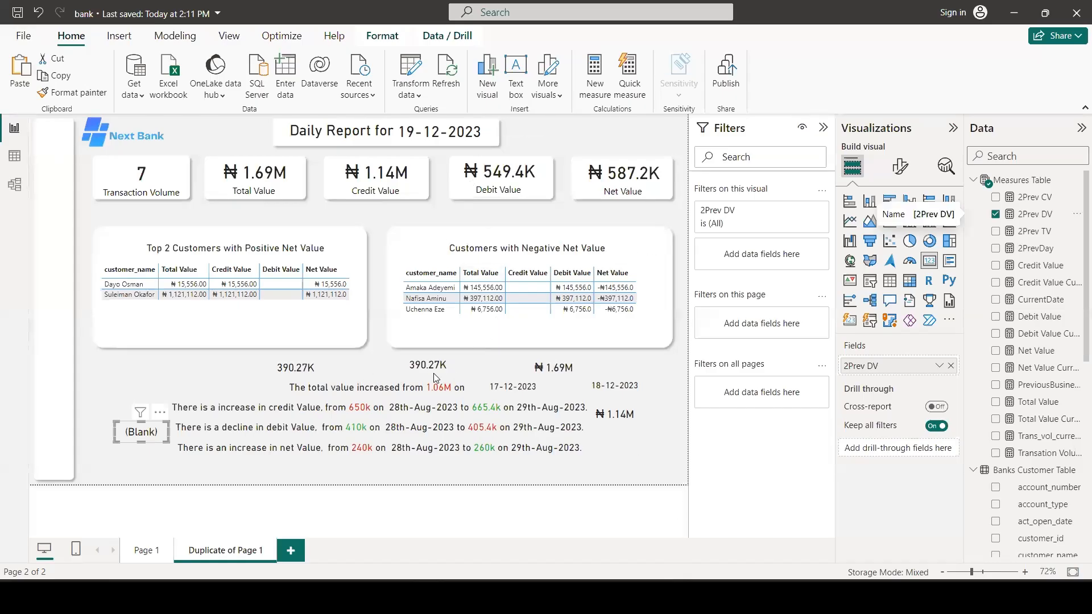
pyautogui.click(446, 74)
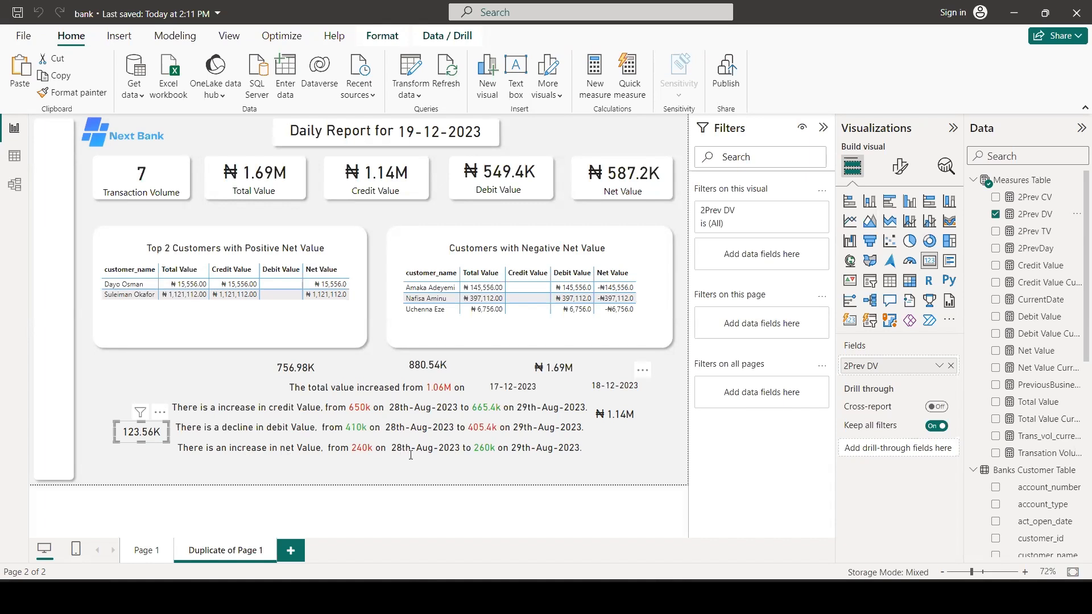
# Create the measure 2Prev NV = [2Prev CV] - [2Prev DV] in Measures Table
pyautogui.click(376, 464)
pyautogui.click(1023, 181)
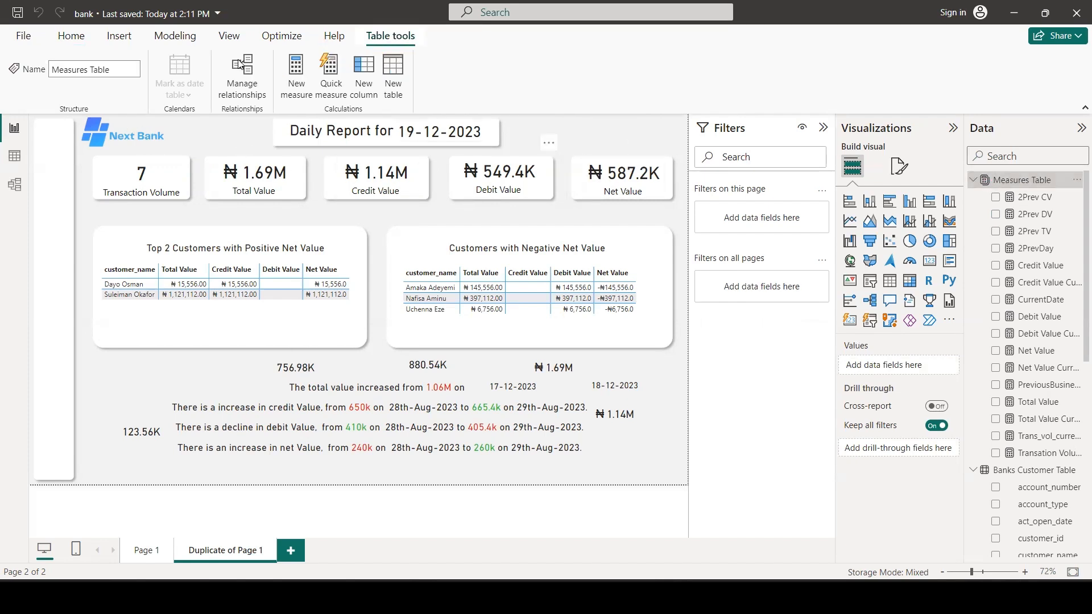
pyautogui.click(297, 77)
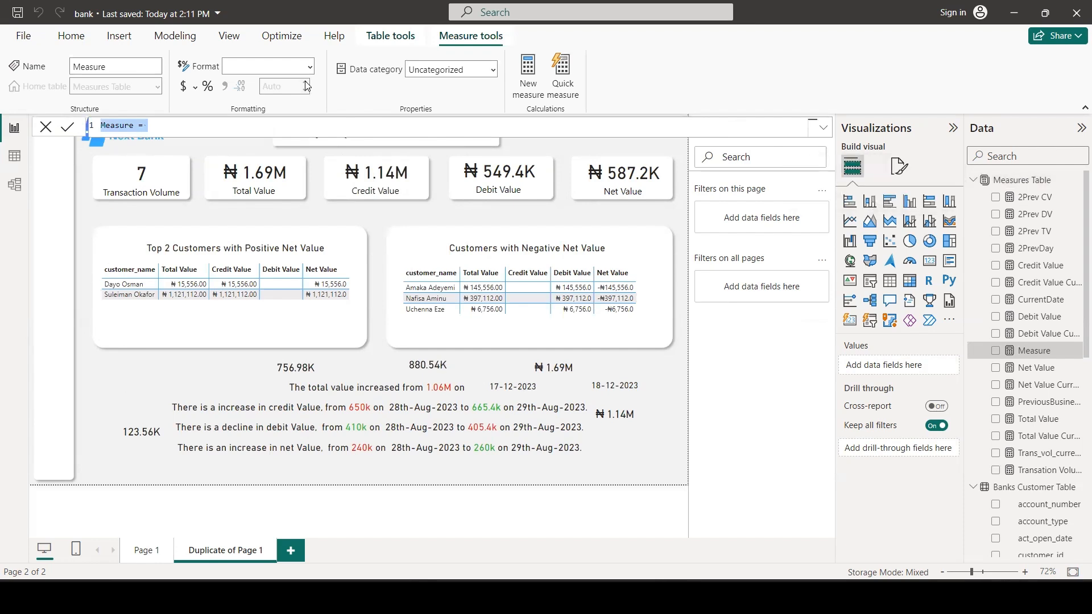
pyautogui.write('2Prev NV = [2Prev CV] - [2Prev DV]')
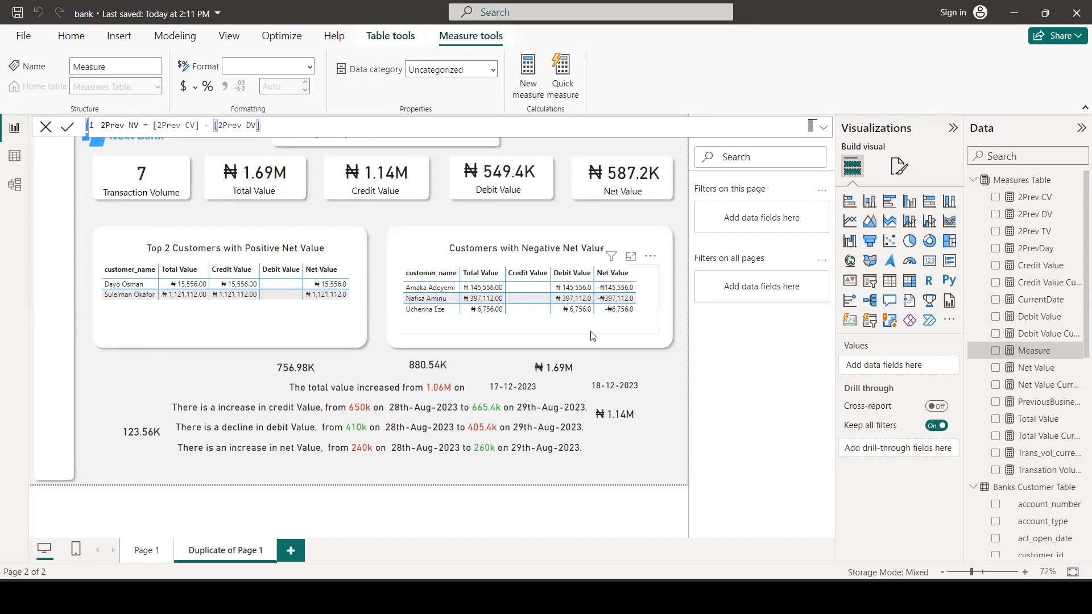
pyautogui.press('Return')
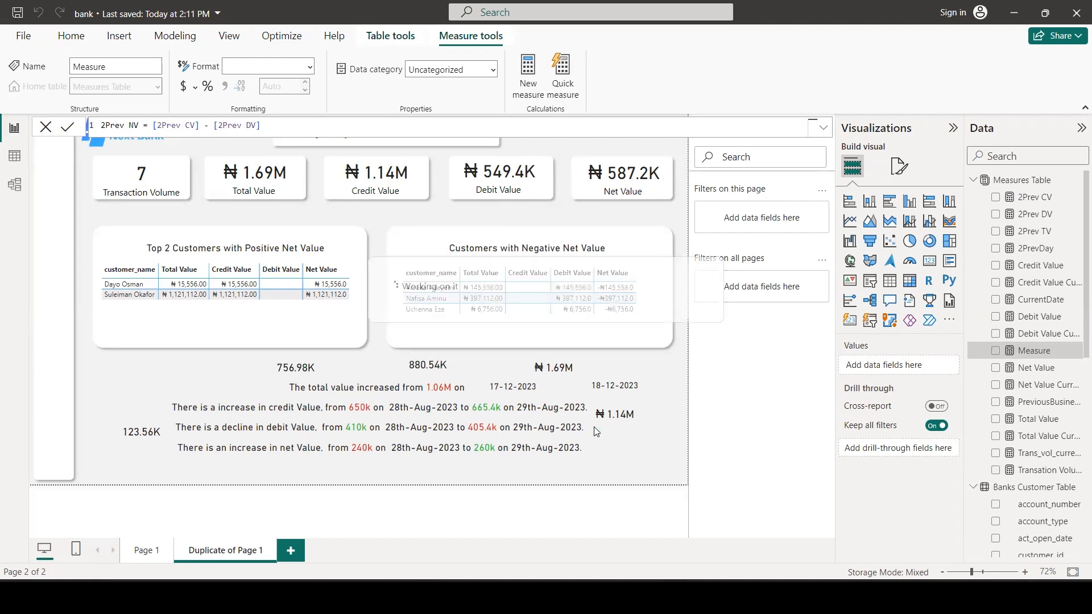
# Duplicate the Credit Value CurrentDate card, place the copy below 240k in the net value sentence and make it show 2Prev NV
pyautogui.click(626, 419)
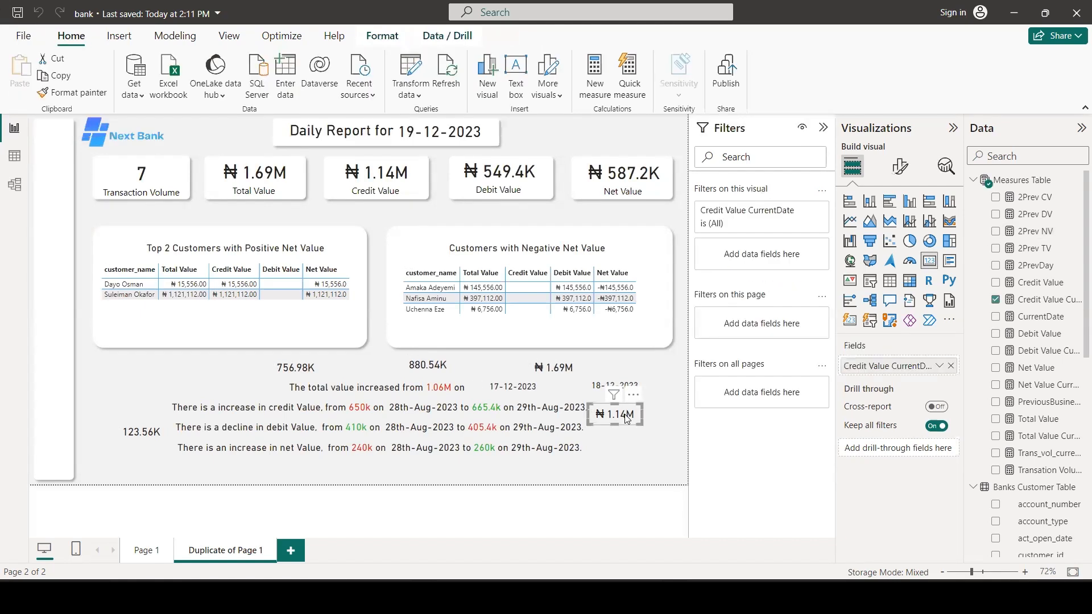
pyautogui.hotkey('ctrl', 'c')
pyautogui.hotkey('ctrl', 'v')
pyautogui.moveTo(628, 422); pyautogui.dragTo(372, 472)
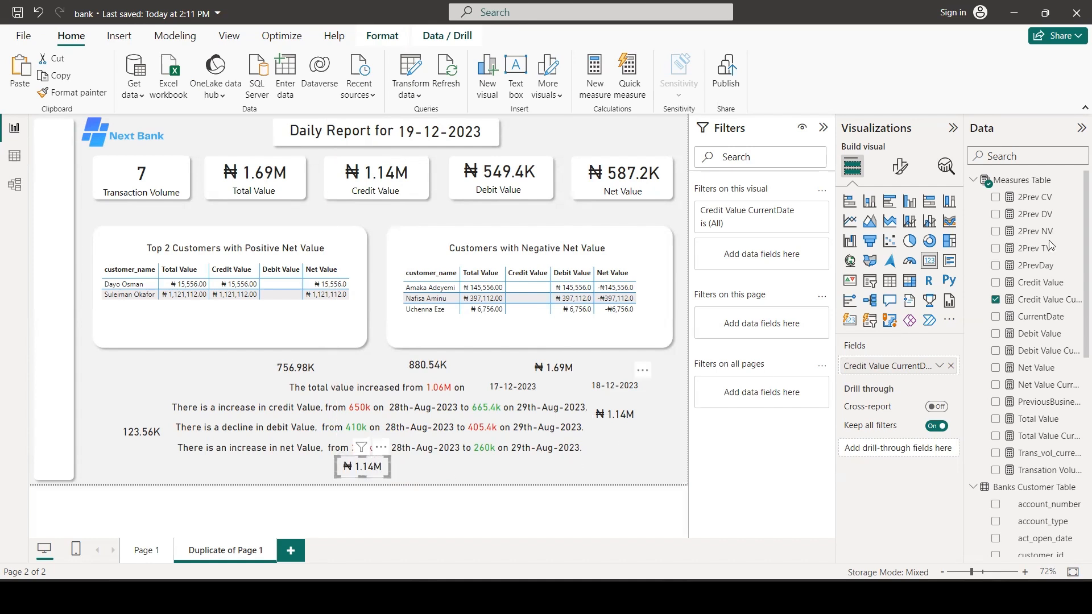
pyautogui.moveTo(1049, 233); pyautogui.dragTo(921, 372)
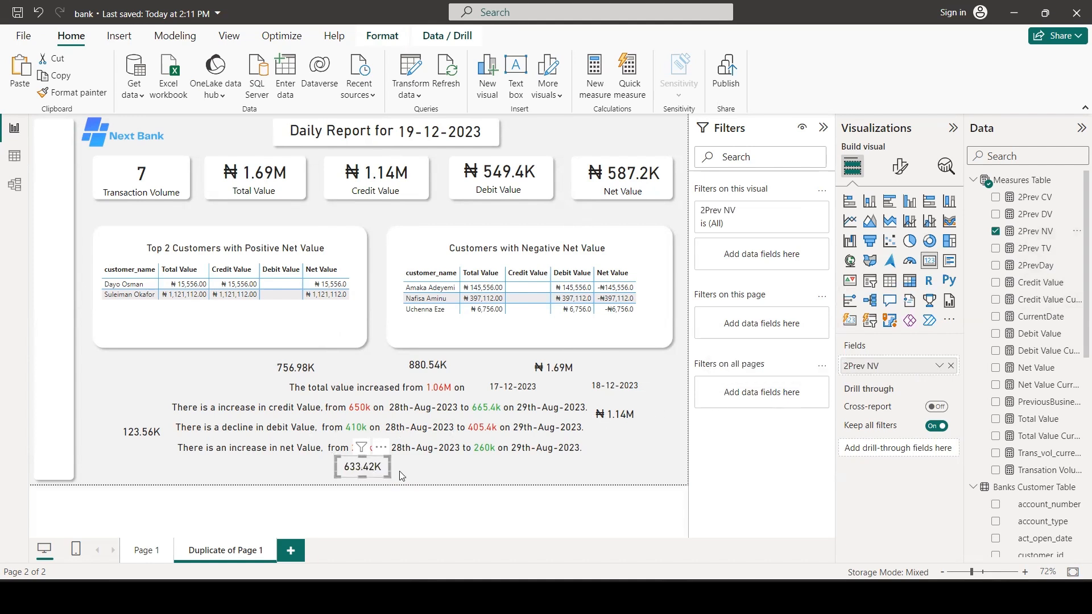
# Duplicate the 2Prev NV card, place the copy below 260k in the net value sentence and make it show Net Value CurrentDate
pyautogui.click(499, 463)
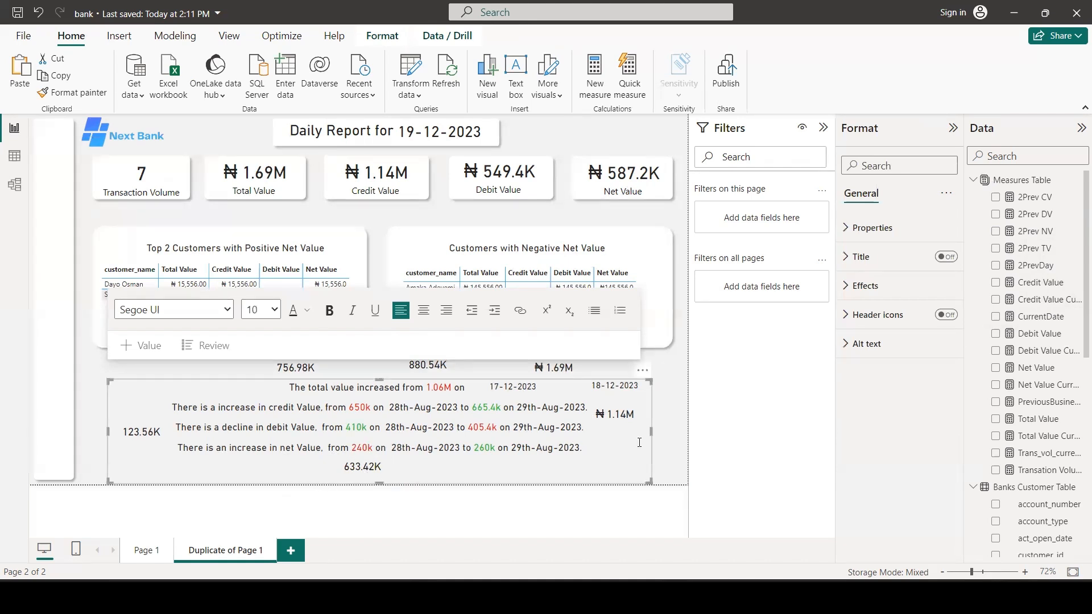
pyautogui.click(359, 471)
pyautogui.click(379, 466)
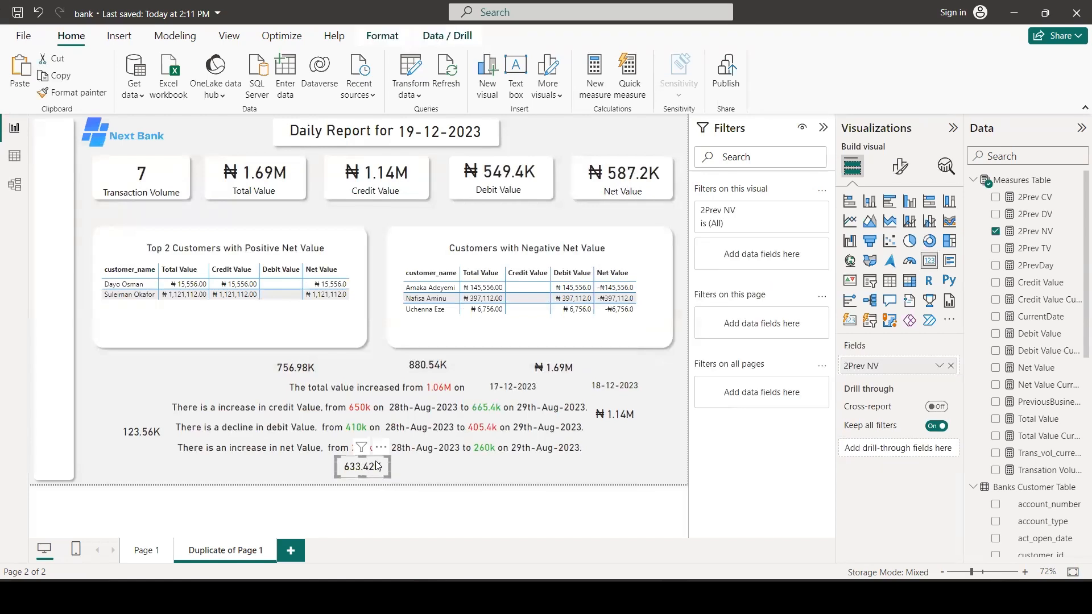
pyautogui.moveTo(359, 475); pyautogui.dragTo(498, 468)
pyautogui.moveTo(1045, 384); pyautogui.dragTo(887, 365)
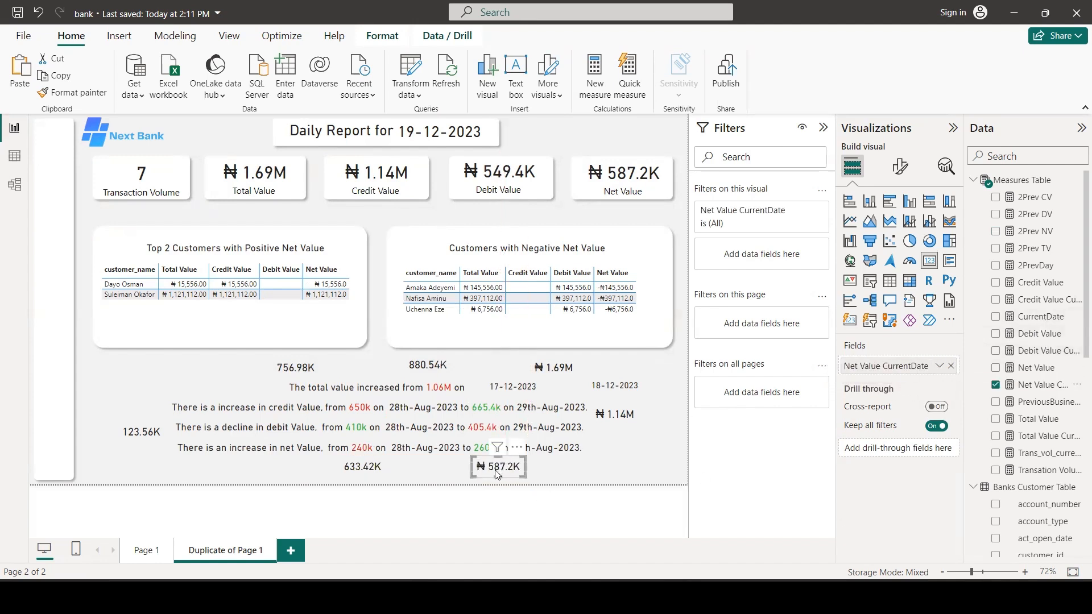
# Duplicate the 2Prev DV card, place the copy after the debit value sentence and make it show Debit Value CurrentDate
pyautogui.click(143, 437)
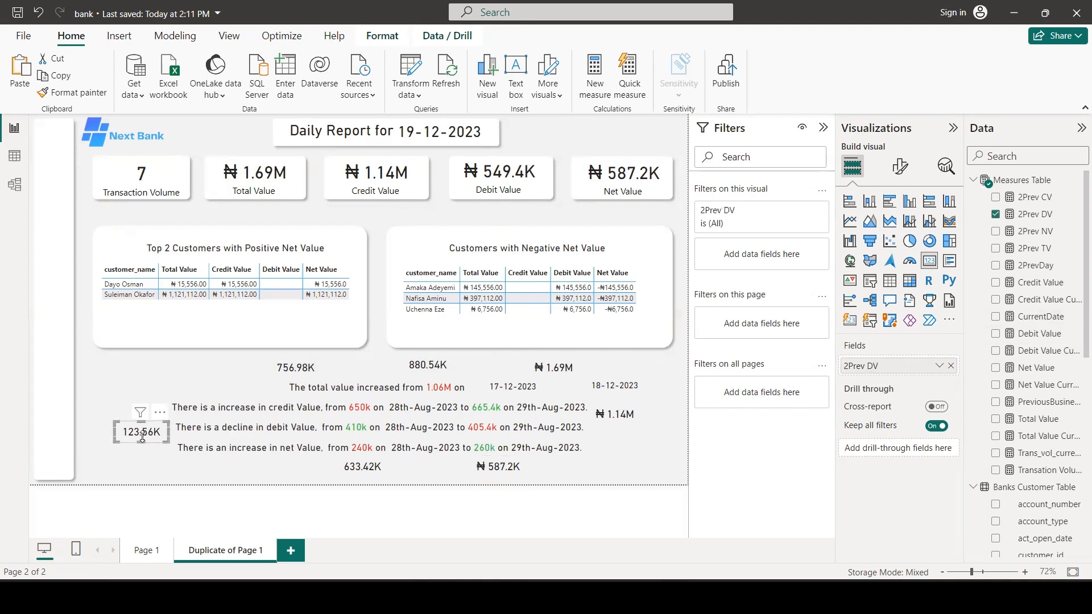
pyautogui.moveTo(142, 437); pyautogui.dragTo(608, 441)
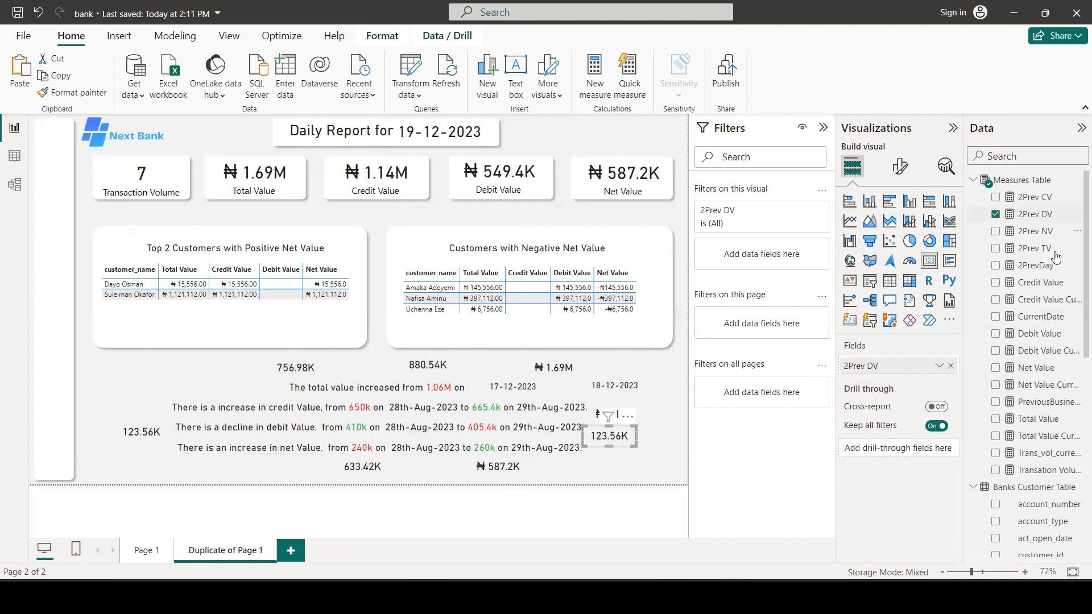
pyautogui.moveTo(1055, 350); pyautogui.dragTo(910, 364)
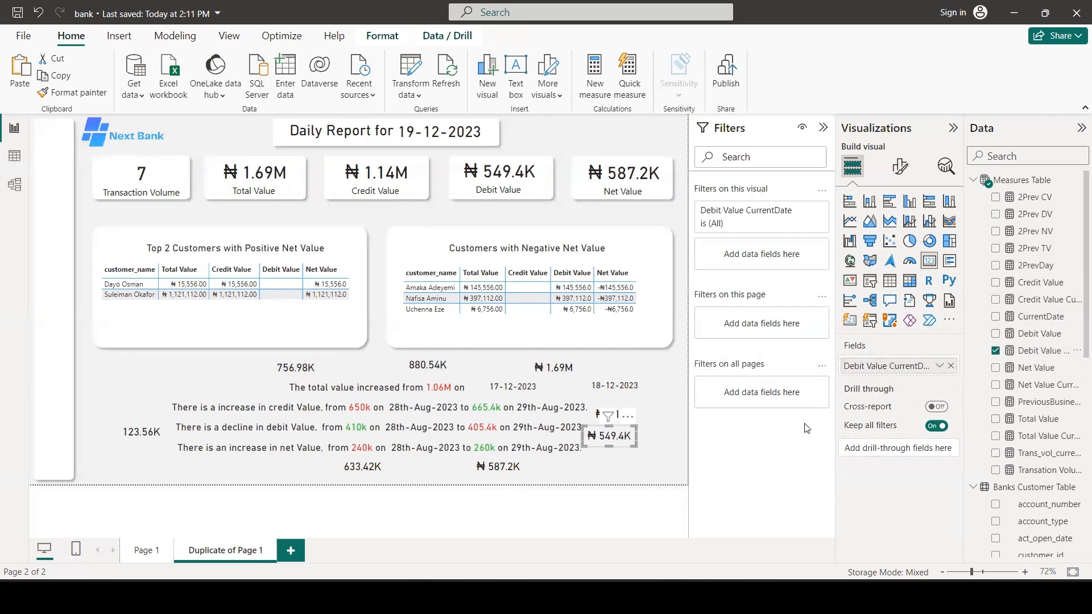
pyautogui.press('Escape')
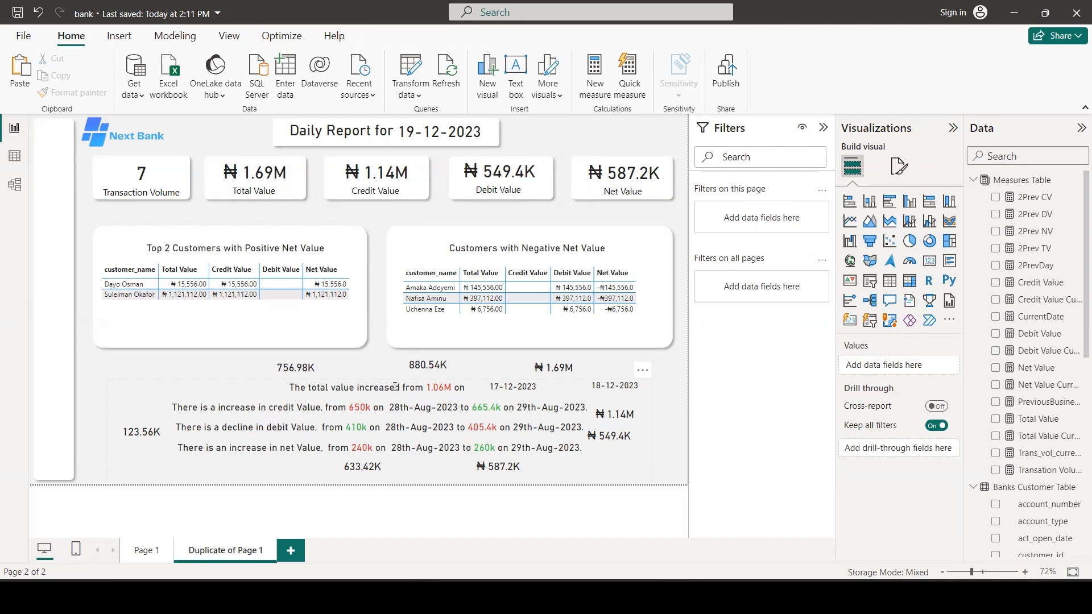
pyautogui.moveTo(400, 387); pyautogui.dragTo(335, 396)
pyautogui.moveTo(259, 407)
pyautogui.mouseDown()
pyautogui.moveTo(217, 407)
pyautogui.moveTo(241, 420)
pyautogui.mouseUp()
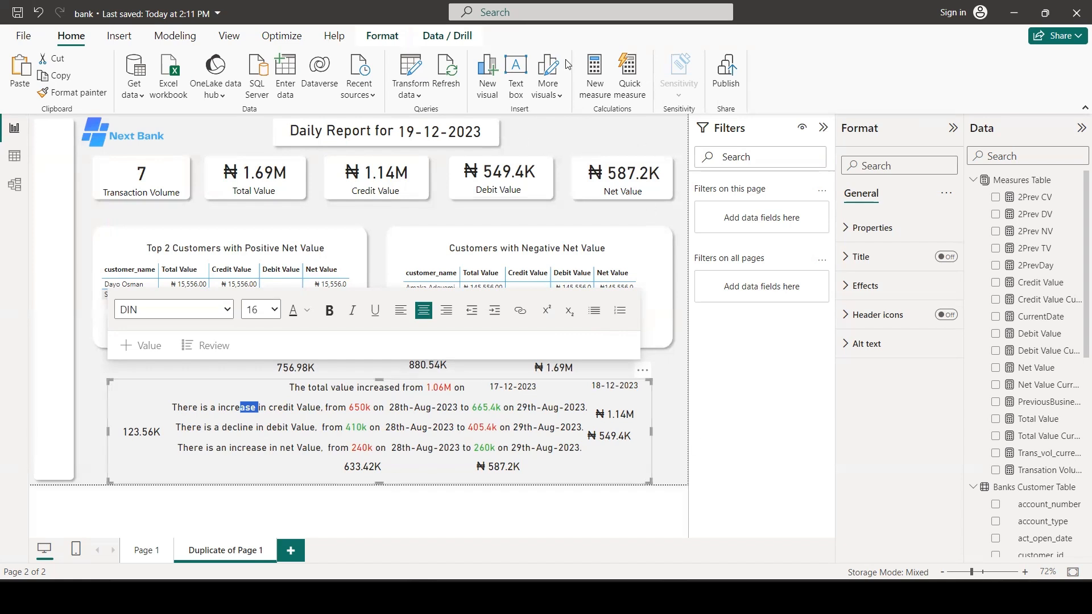
pyautogui.click(556, 116)
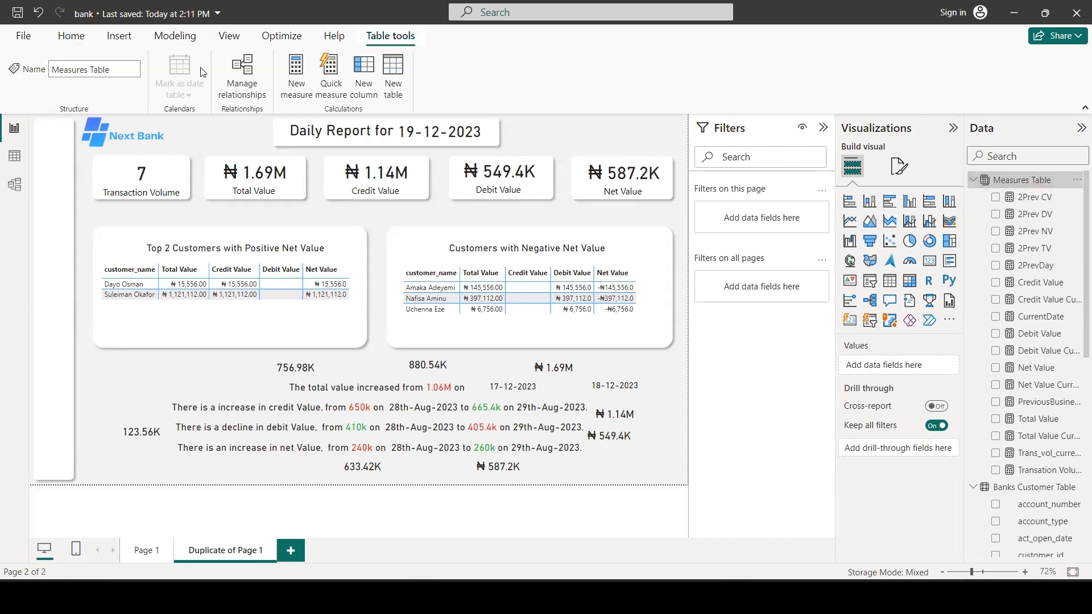
# Create the TV Increase & Decrease measure in Measures Table, returning "increased" if [Total Value CurrentDate] > [2Prev TV], otherwise "declined"
pyautogui.click(291, 77)
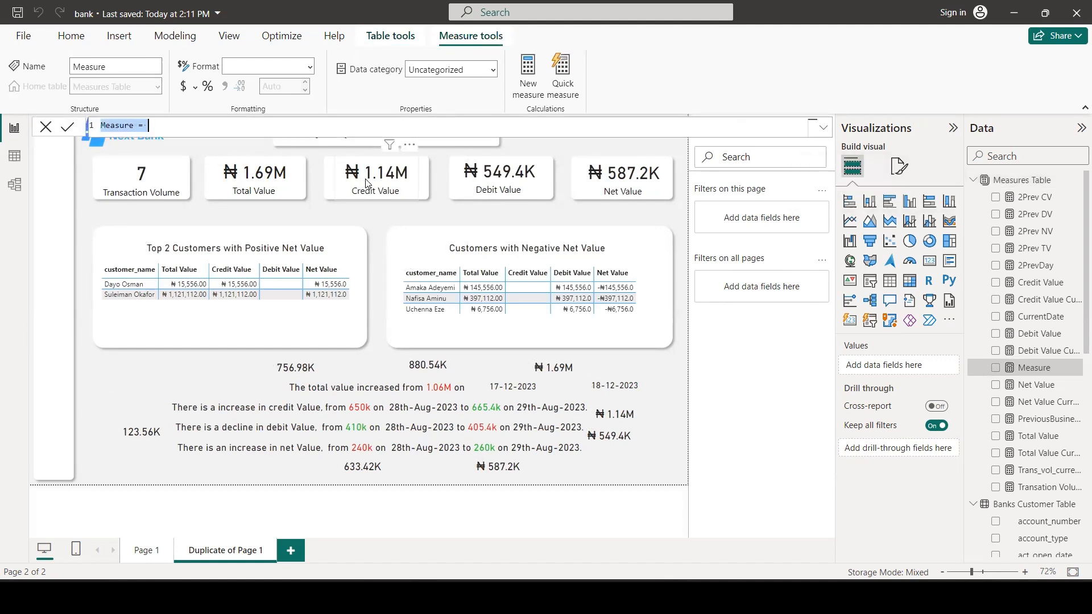
pyautogui.hotkey('ctrl', 'v')
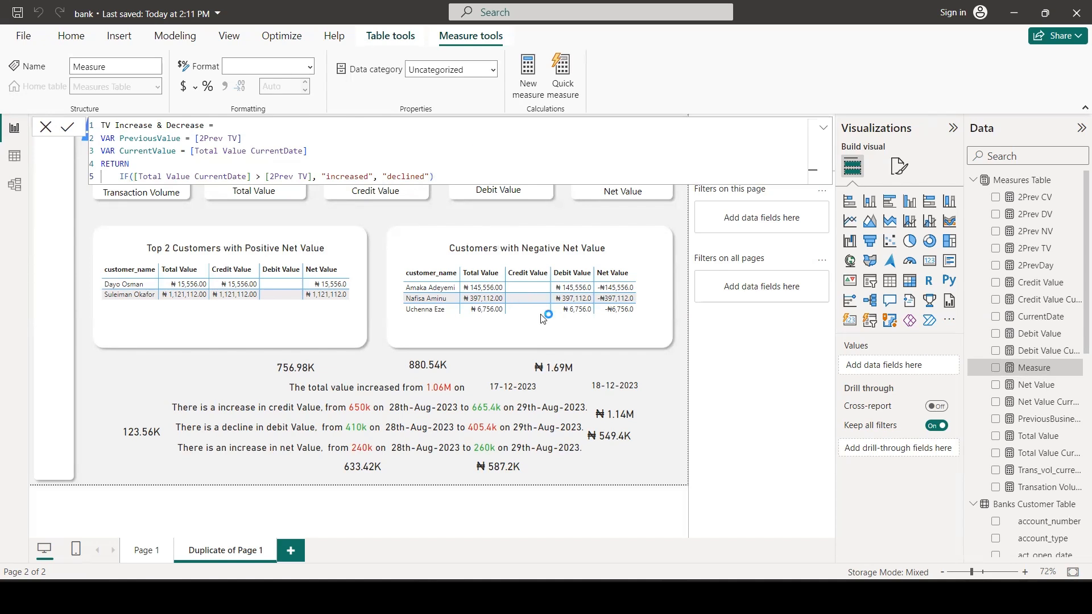
pyautogui.click(675, 381)
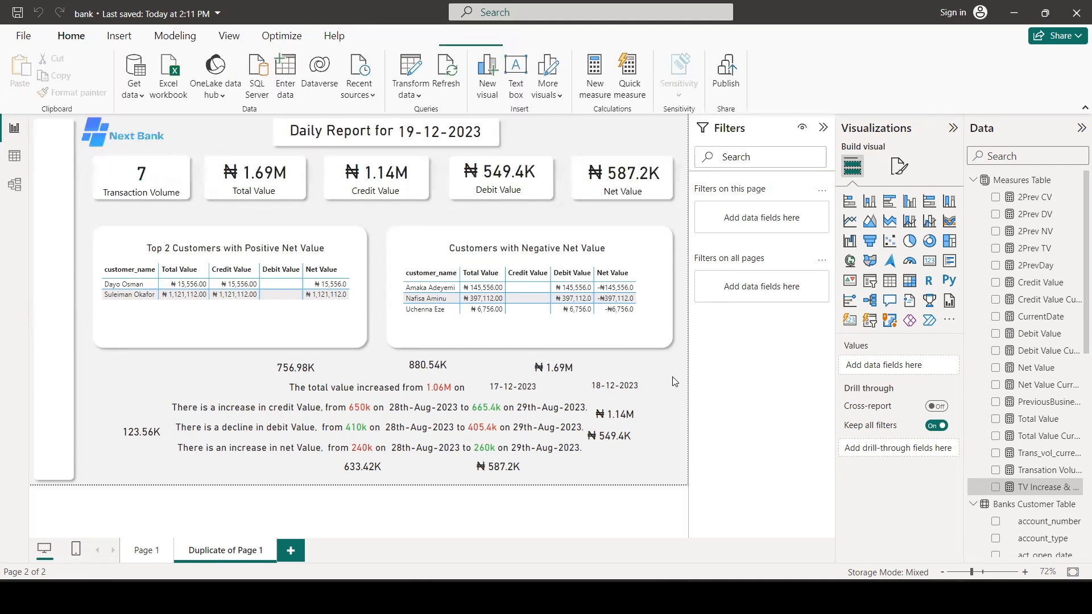
# Duplicate the PreviousBusinessDay card, place the copy before the total value sentence and make it show TV Increase & Decrease
pyautogui.click(637, 386)
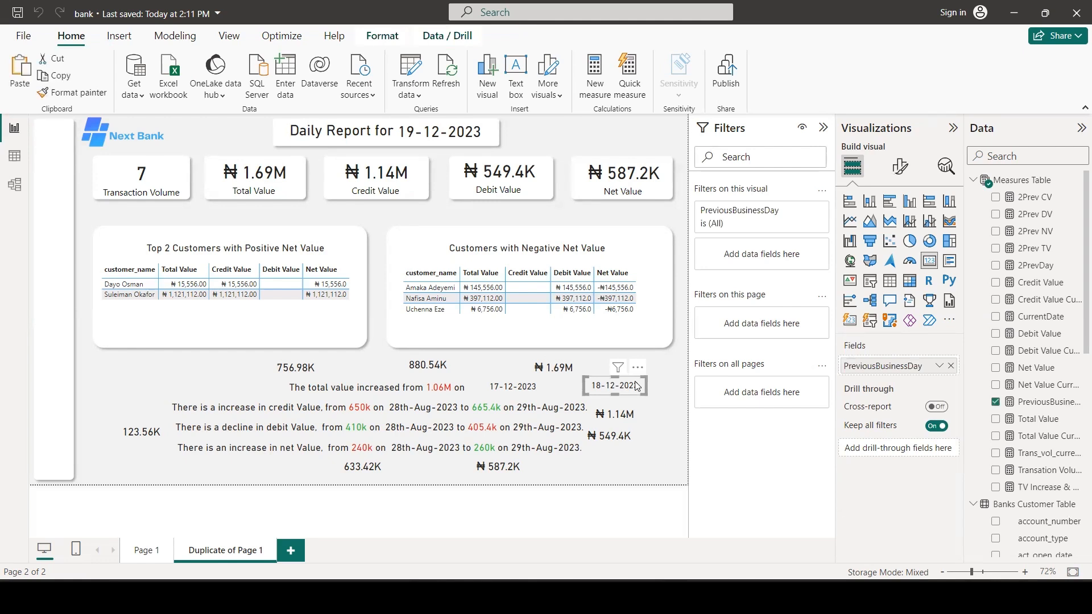
pyautogui.hotkey('ctrl', 'v')
pyautogui.moveTo(636, 393); pyautogui.dragTo(217, 386)
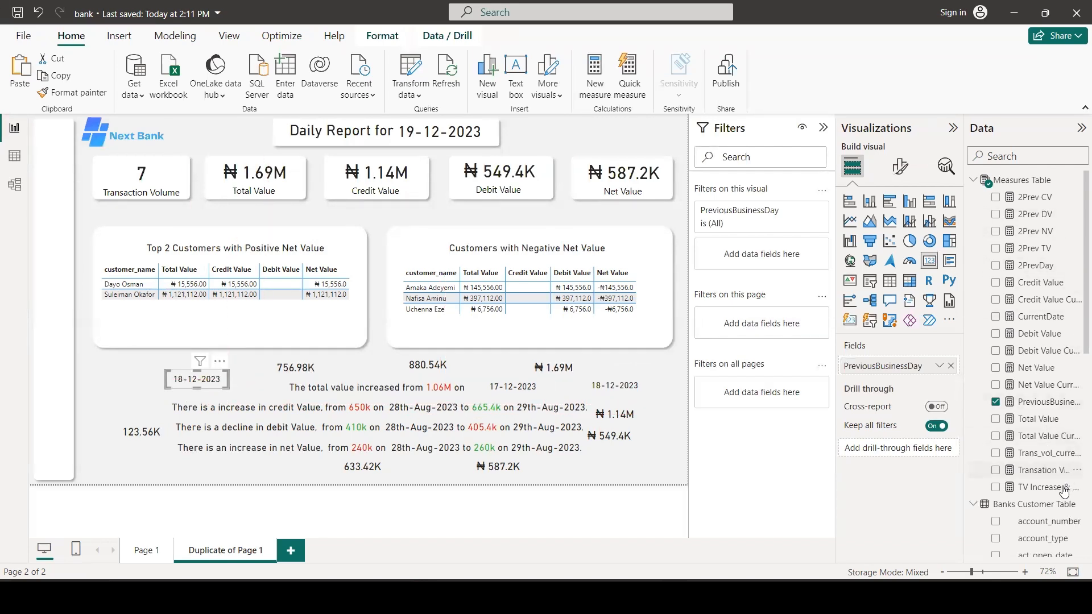
pyautogui.moveTo(1051, 489); pyautogui.dragTo(923, 370)
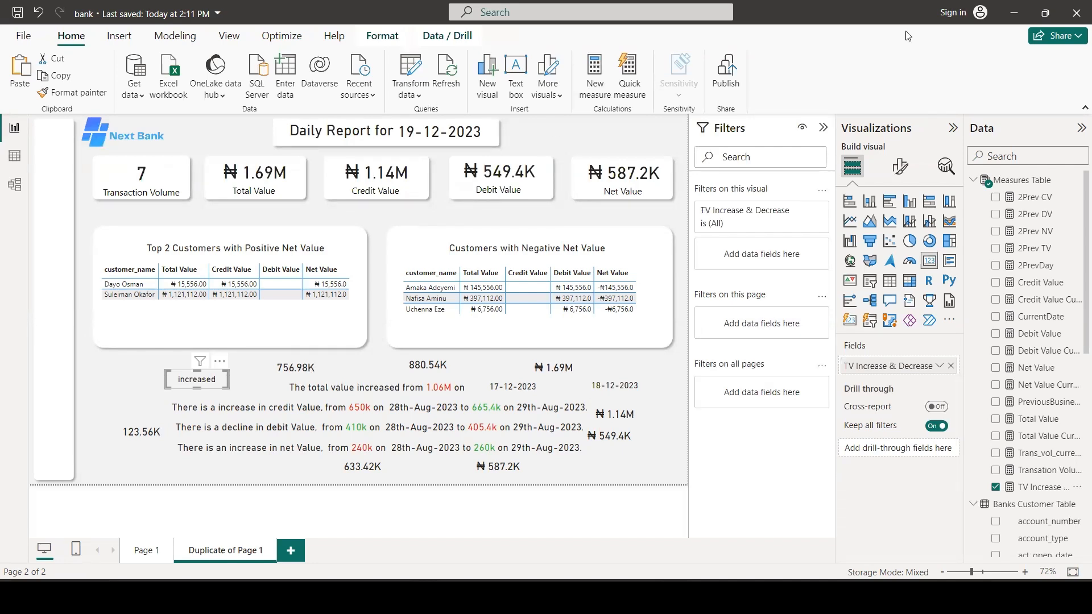
# Create the NV Increase & Decrease measure in Measures Table, returning "increased" if [Net Value CurrentDate] > [2Prev NV], otherwise "declined"
pyautogui.click(1023, 180)
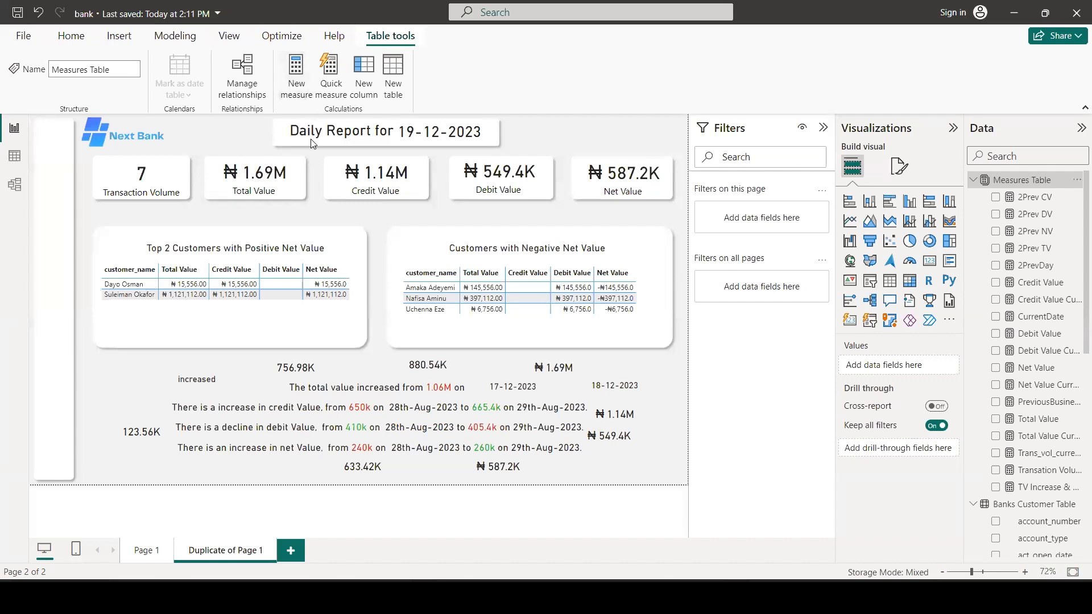
pyautogui.hotkey('ctrl', 'z')
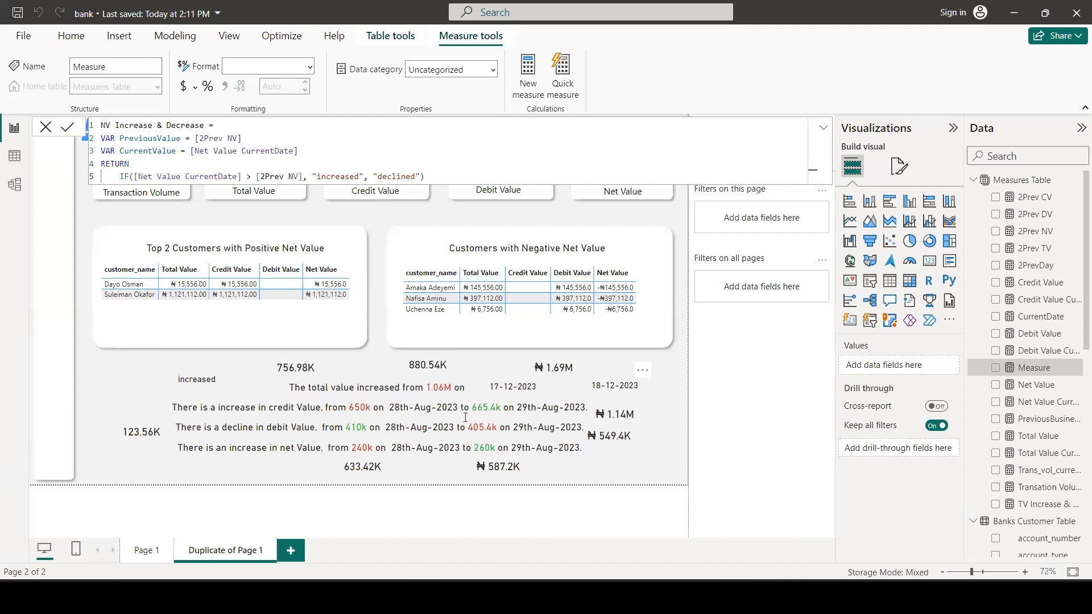
# Duplicate the TV Increase & Decrease card, place the copy below the start of the net value sentence and make it show NV Increase & Decrease
pyautogui.click(197, 380)
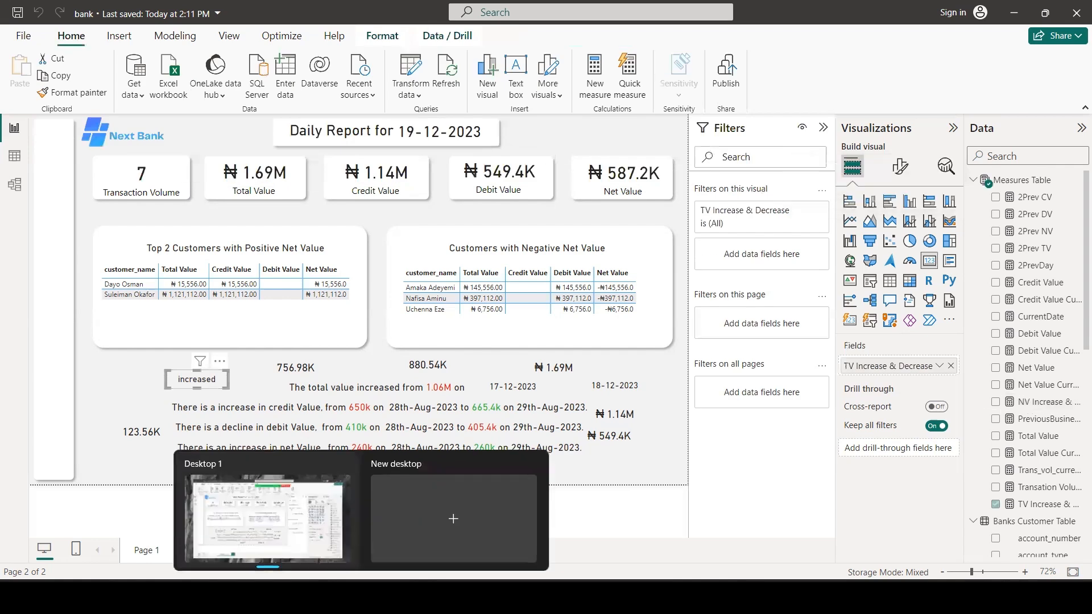
pyautogui.hotkey('ctrl', 'c')
pyautogui.hotkey('ctrl', 'v')
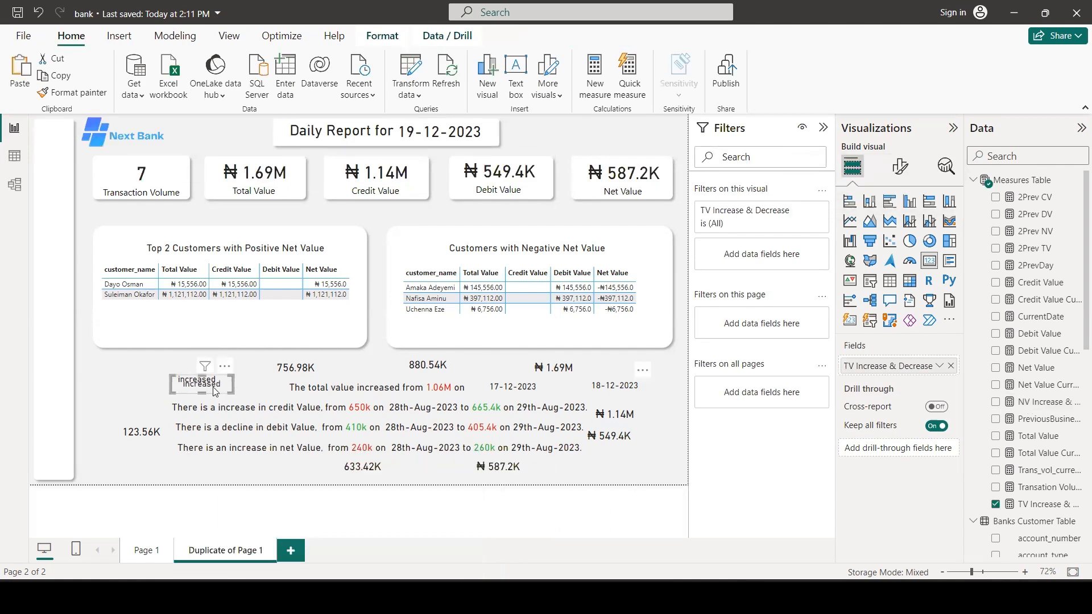
pyautogui.moveTo(215, 391); pyautogui.dragTo(217, 472)
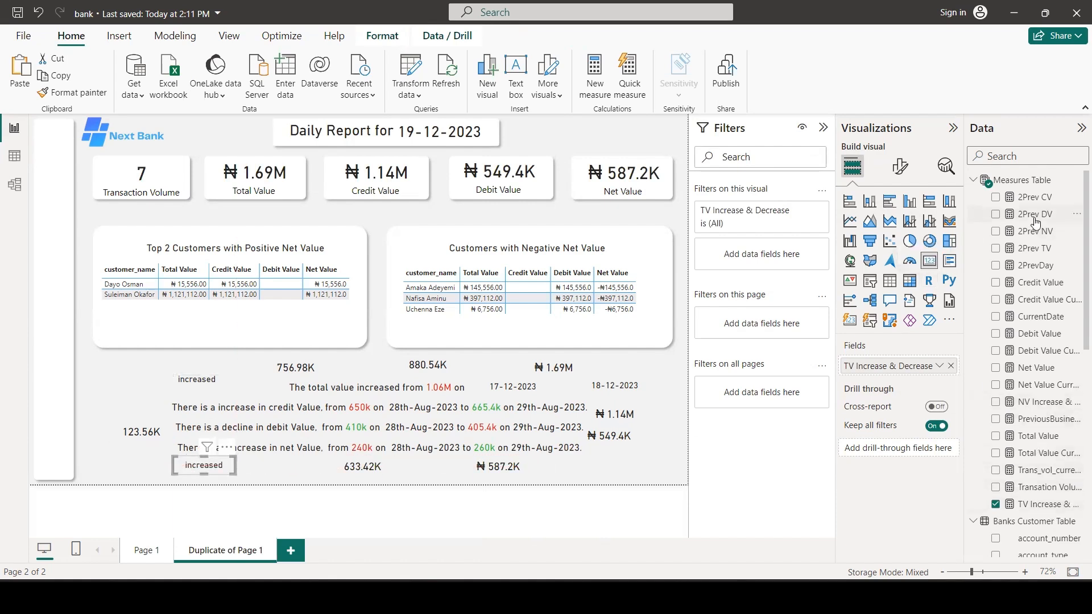
pyautogui.moveTo(1055, 402); pyautogui.dragTo(899, 366)
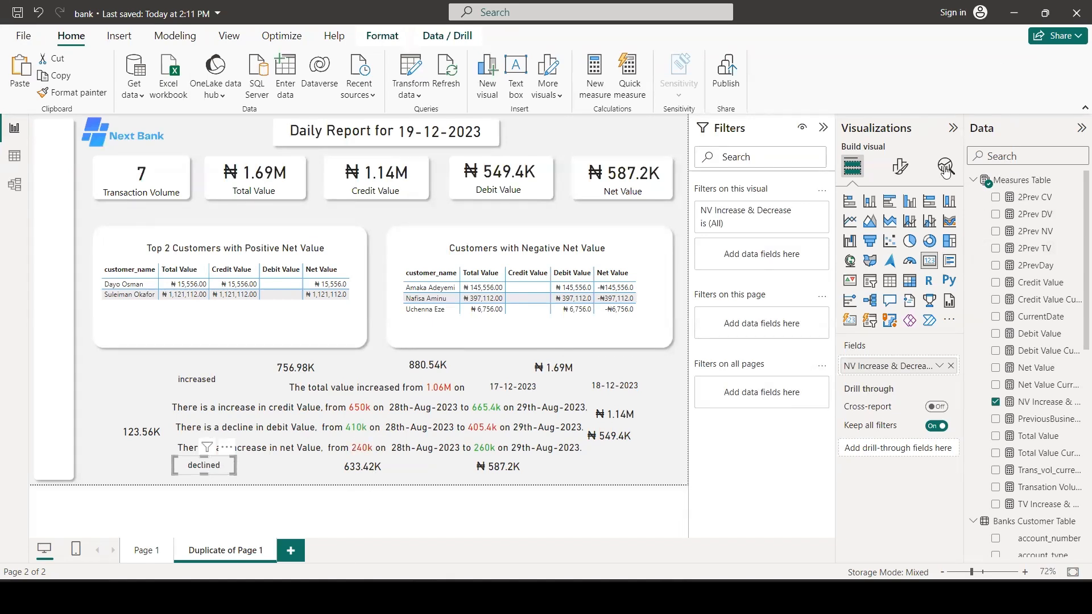
# Create the CV Increase & Decrease measure in Measures Table, returning "increased" if [Credit Value CurrentDate] > [2Prev CV], otherwise "declined"
pyautogui.click(1022, 180)
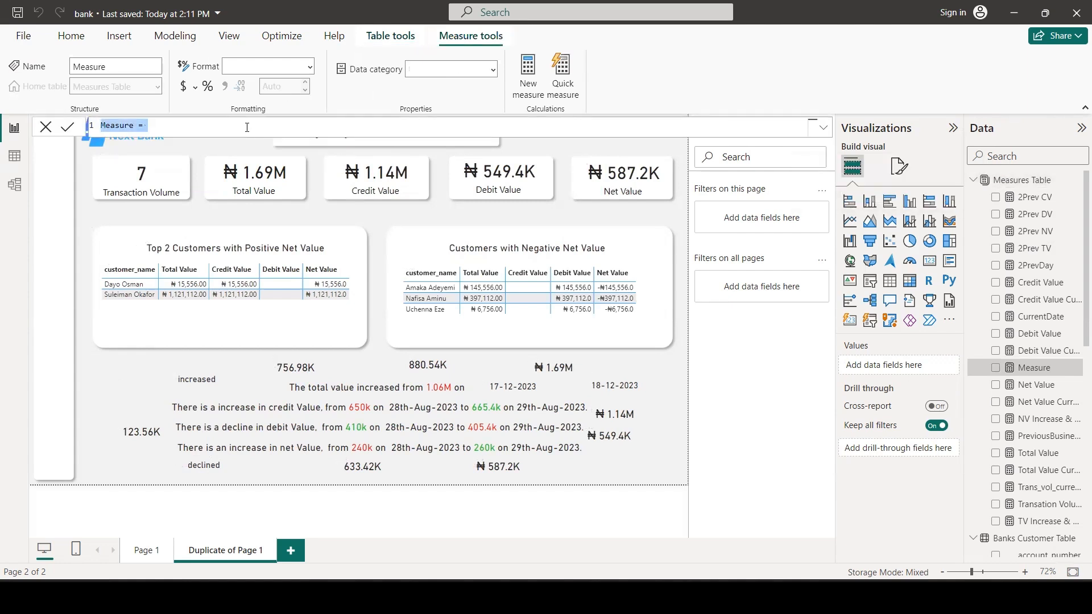
pyautogui.hotkey('ctrl', 'v')
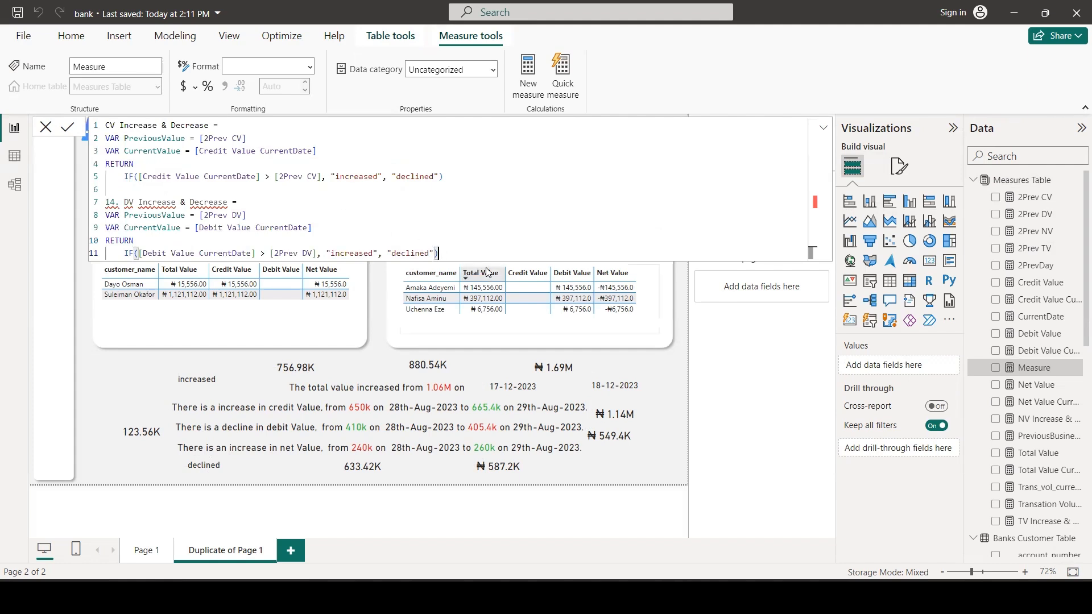
pyautogui.moveTo(438, 254); pyautogui.dragTo(99, 210)
pyautogui.press('BackSpace')
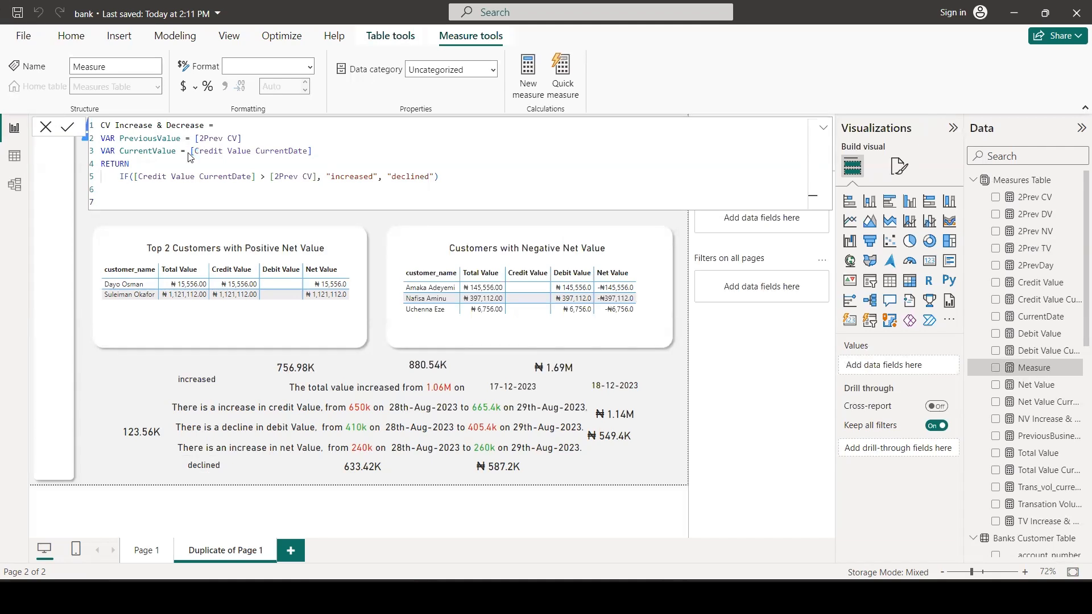
pyautogui.press('Return')
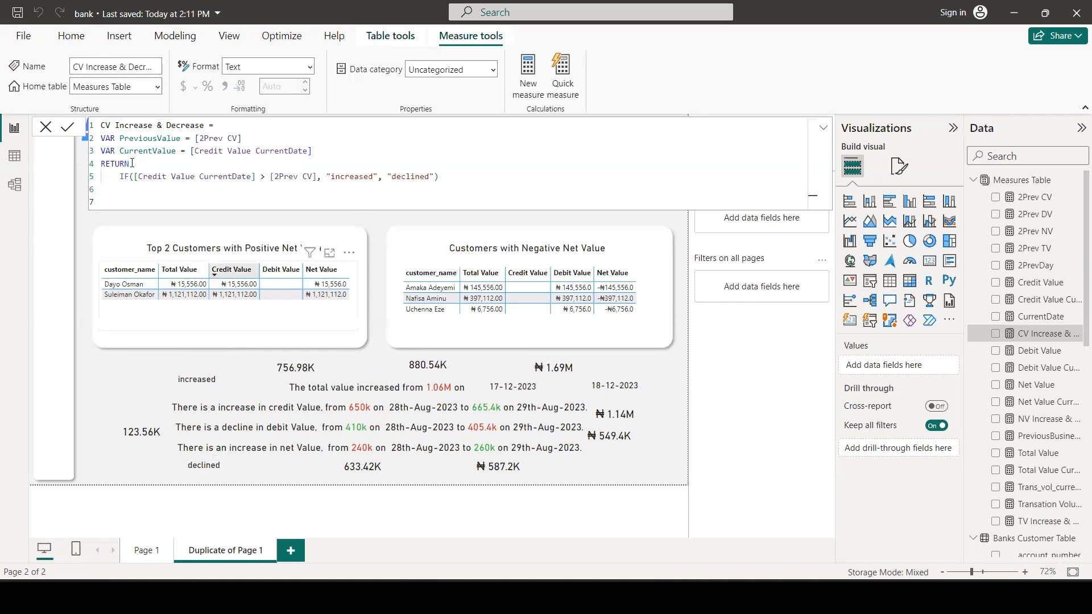
# Create the DV Increase & Decrease measure in Measures Table, returning "increased" if [Debit Value CurrentDate] > [2Prev DV], otherwise "declined"
pyautogui.click(1019, 181)
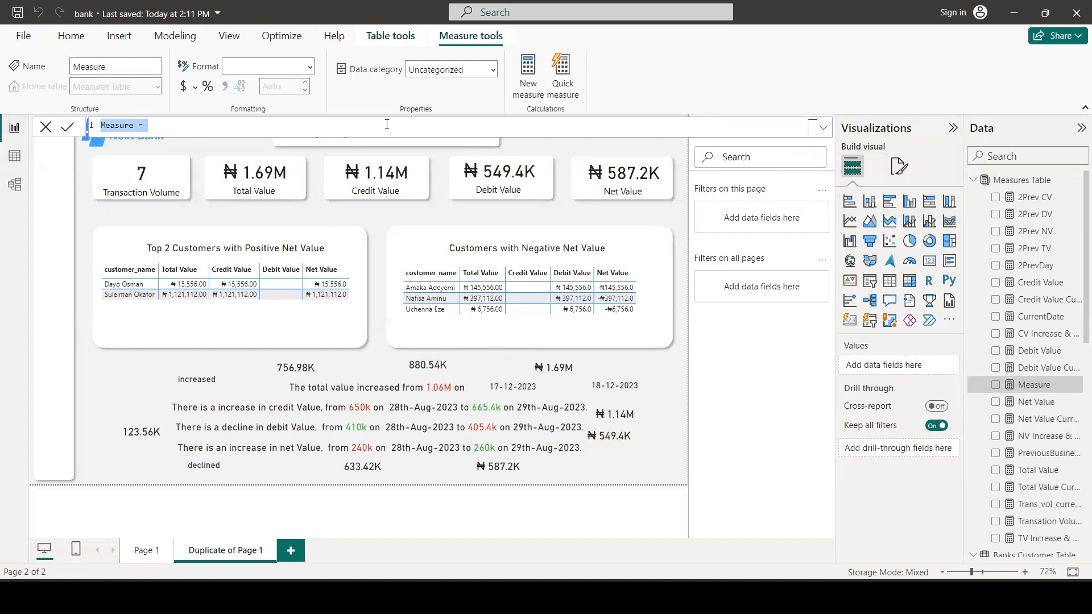
pyautogui.hotkey('ctrl', 'v')
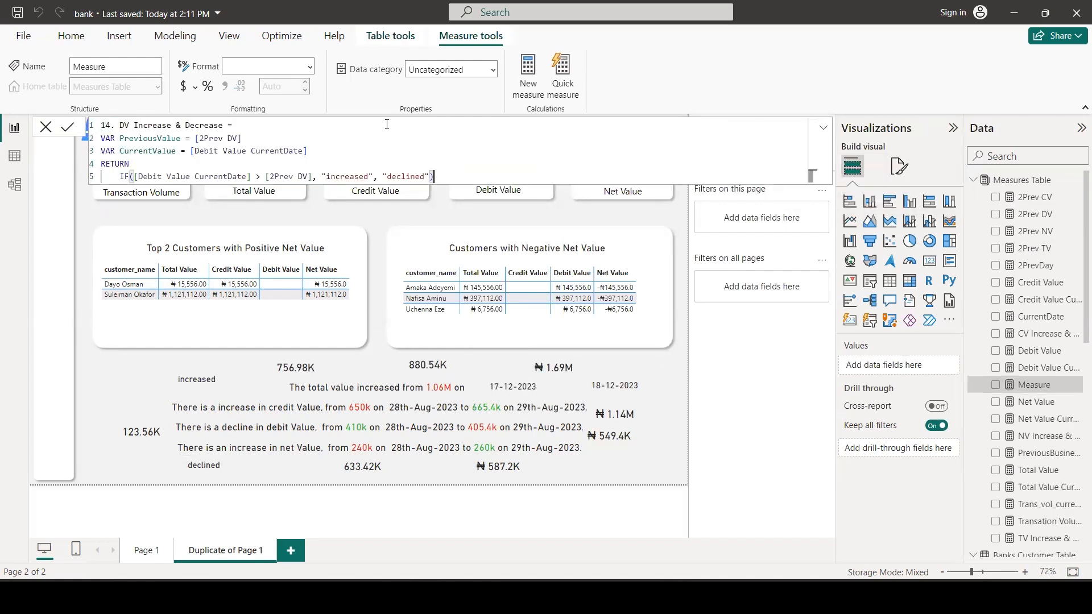
pyautogui.doubleClick(123, 126)
pyautogui.click(118, 125)
pyautogui.press('BackSpace')
pyautogui.press('BackSpace')
pyautogui.press('BackSpace')
pyautogui.press('BackSpace')
pyautogui.press('BackSpace')
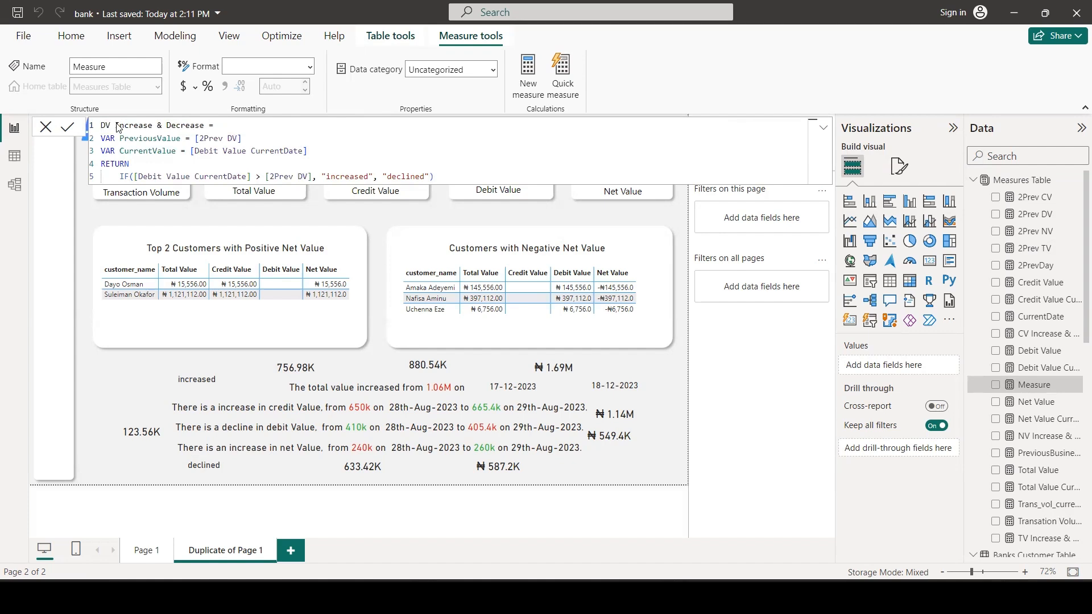
pyautogui.press('Return')
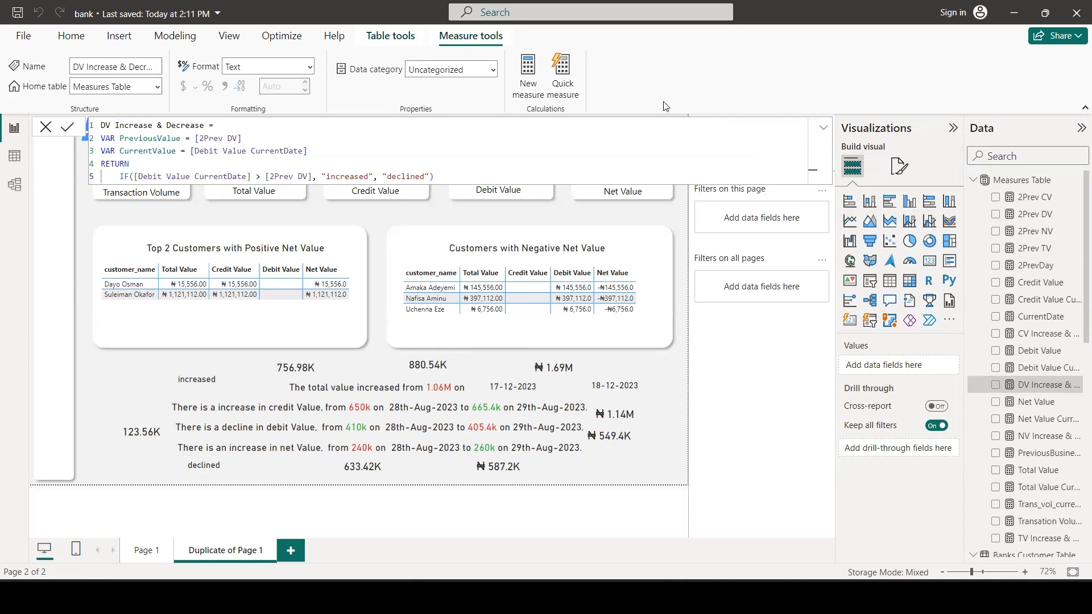
# Extend both result texts of the TV Increase & Decrease measure with a gap followed by "Value from" after "increase in" and "decline in"
pyautogui.click(686, 375)
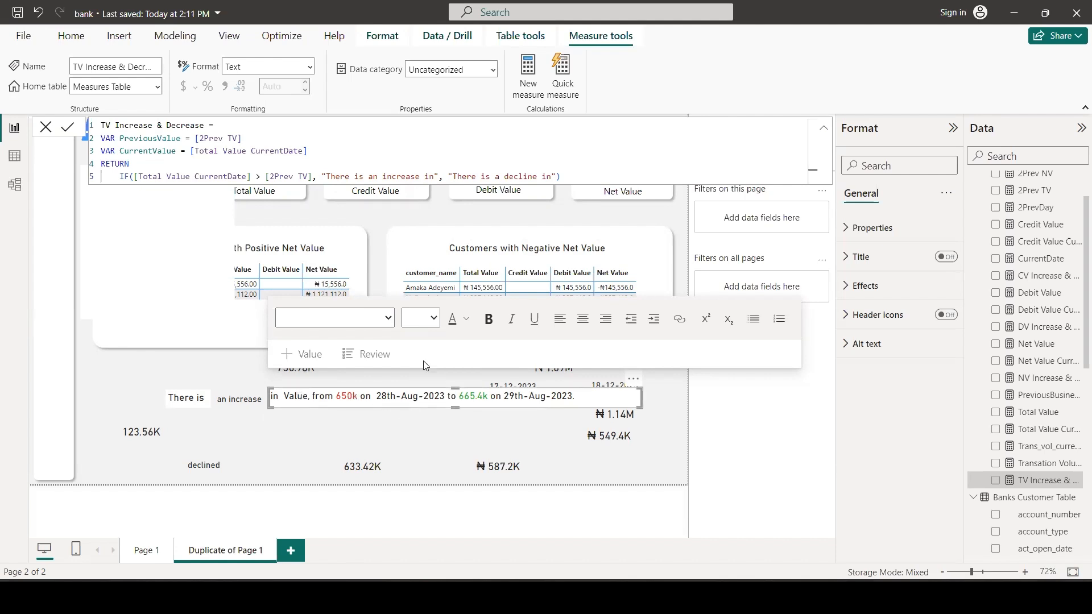
pyautogui.click(436, 176)
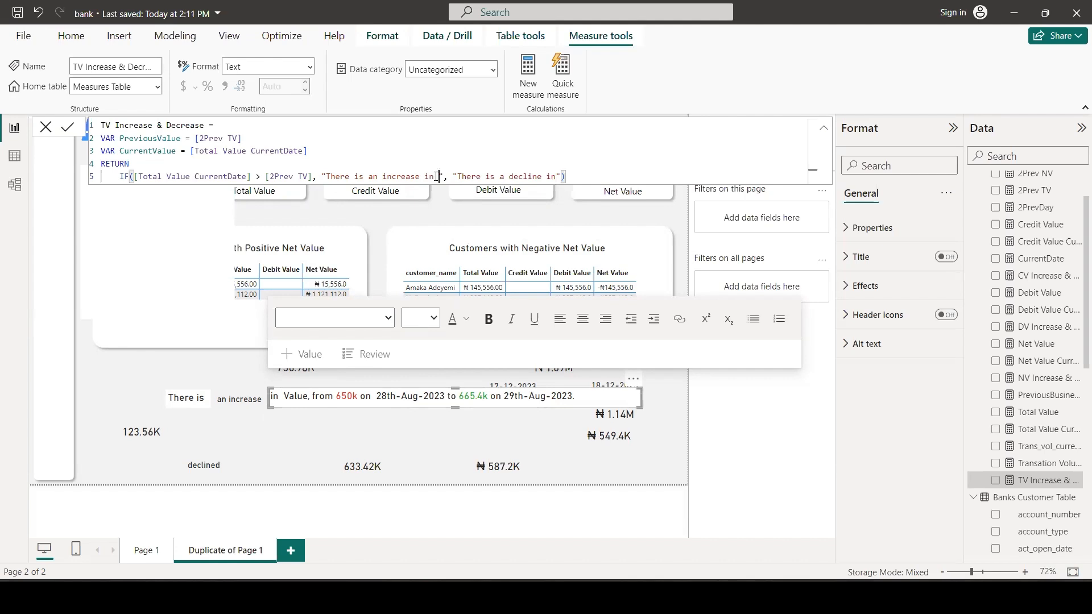
pyautogui.write('Value')
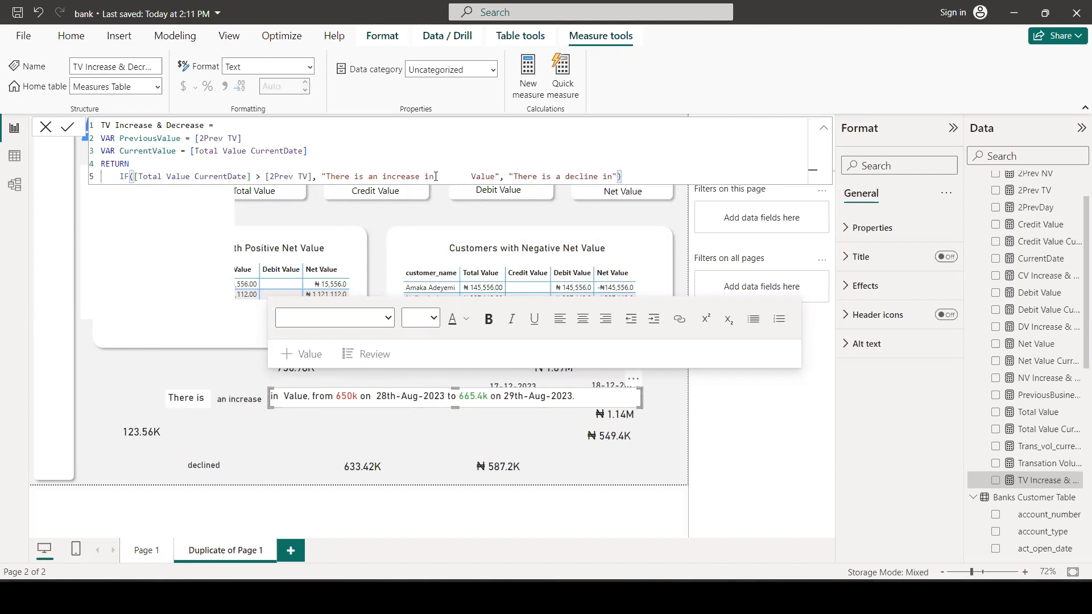
pyautogui.click(614, 176)
pyautogui.write('Value from')
pyautogui.click(497, 176)
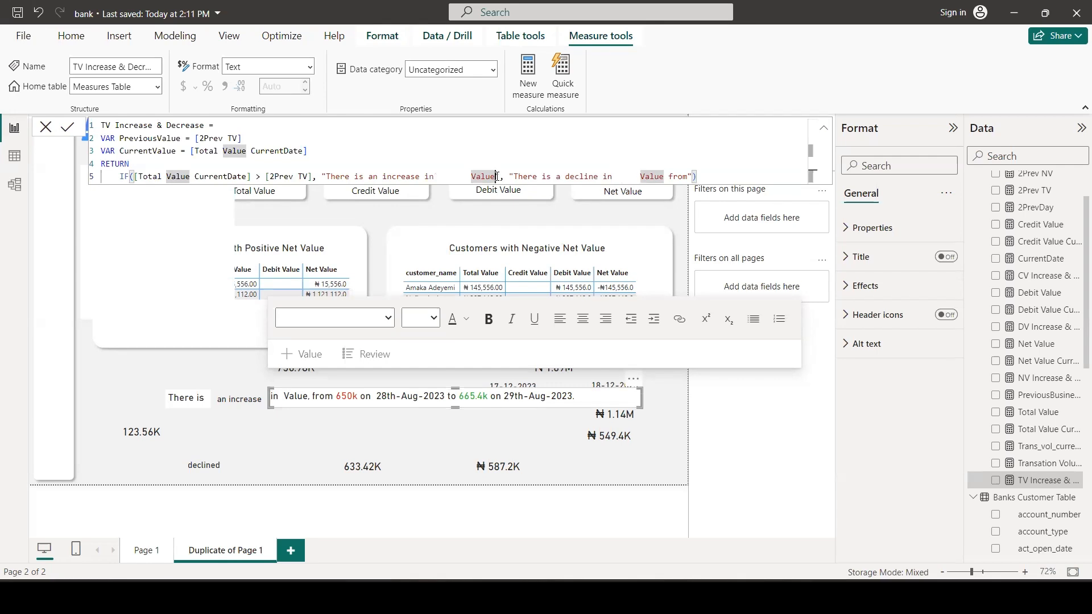
pyautogui.write('from')
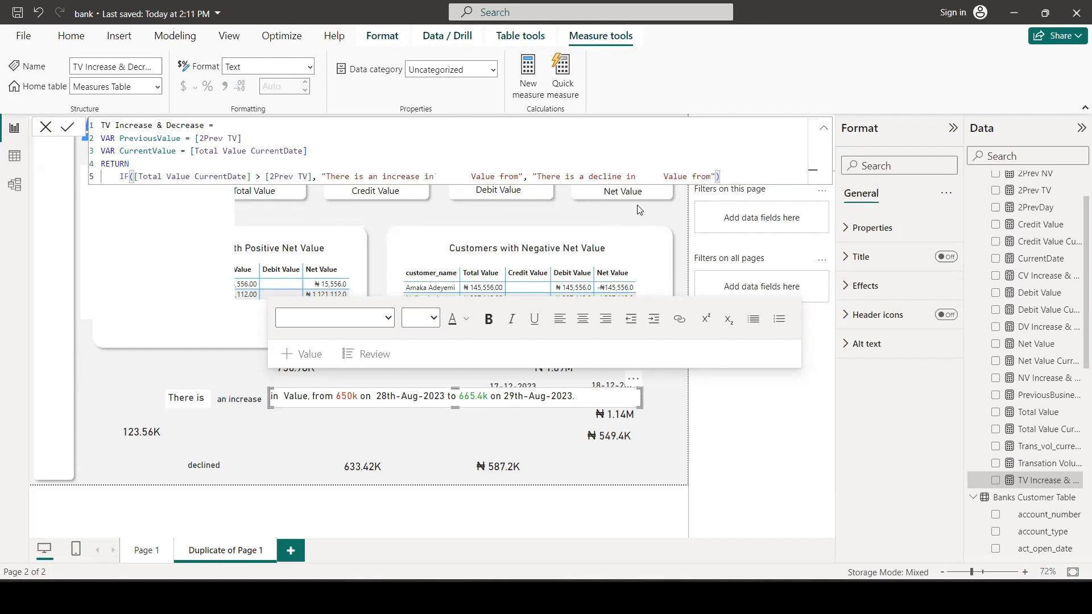
pyautogui.press('Return')
# Narrow the text box starting "in Value, from 650k" and move it out of the sentence row to the report page's lower-right area
pyautogui.moveTo(638, 401); pyautogui.dragTo(477, 398)
pyautogui.moveTo(349, 396); pyautogui.dragTo(410, 436)
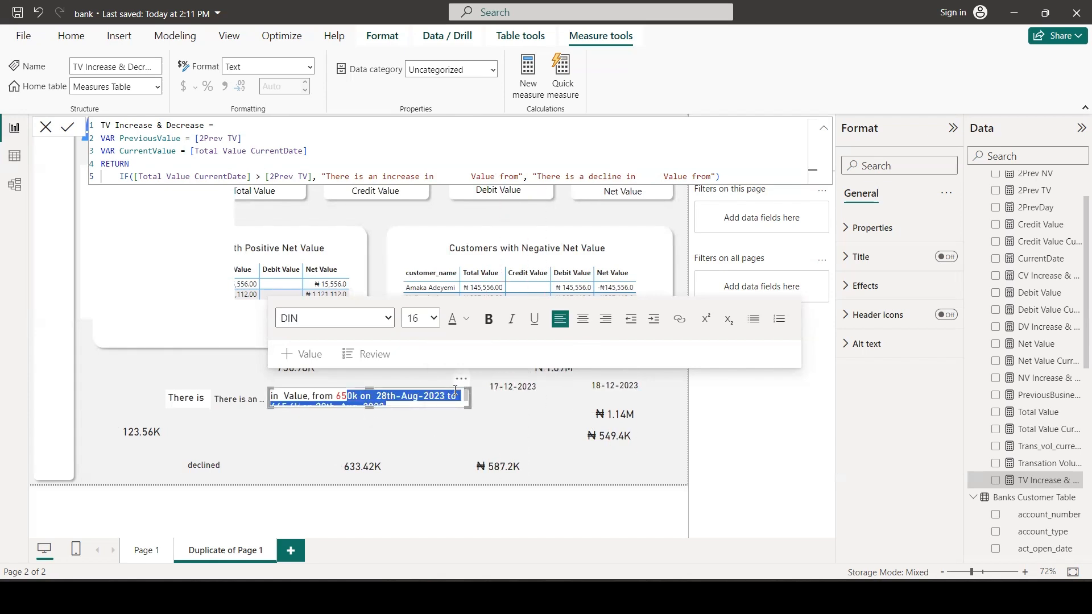
pyautogui.moveTo(454, 387); pyautogui.dragTo(643, 457)
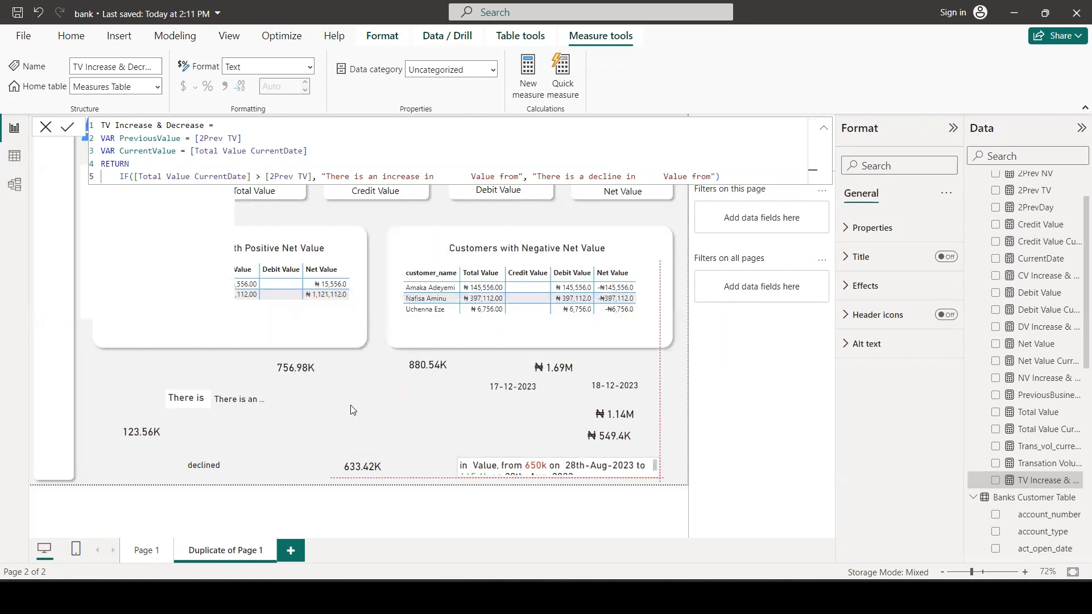
# Delete the "There is" text box, then shift and widen the TV Increase & Decrease card so its whole phrase fits
pyautogui.click(118, 382)
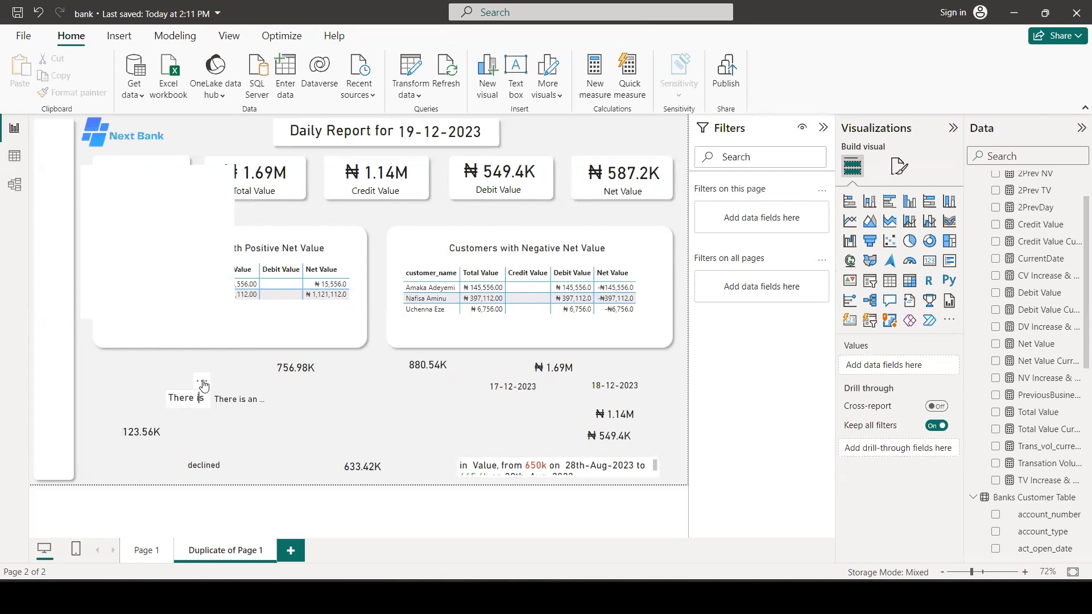
pyautogui.click(202, 382)
pyautogui.click(222, 402)
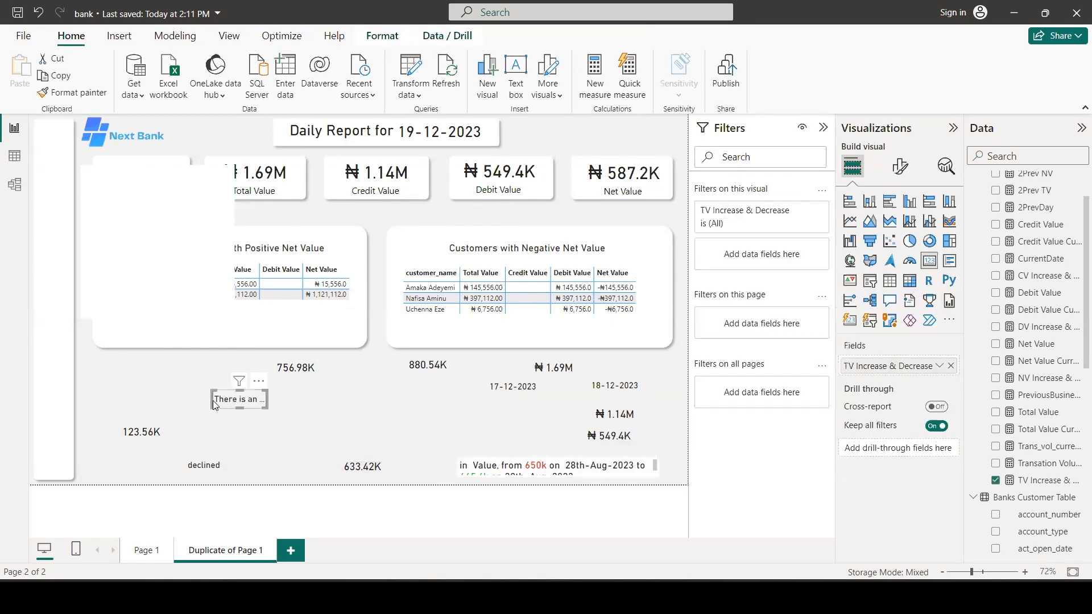
pyautogui.moveTo(212, 403); pyautogui.dragTo(183, 397)
pyautogui.moveTo(268, 402); pyautogui.dragTo(359, 420)
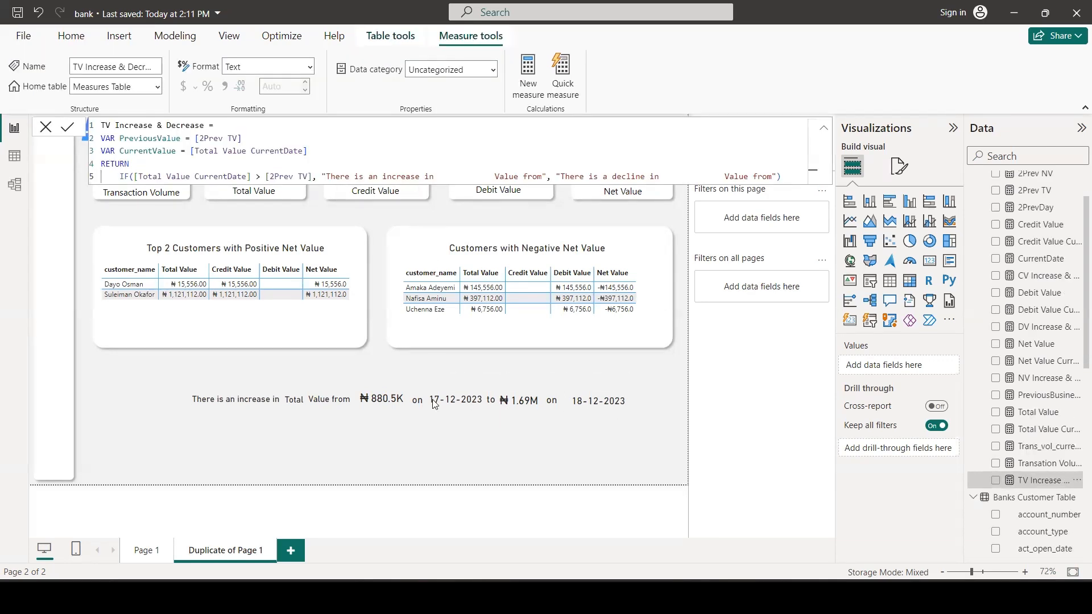
pyautogui.click(664, 388)
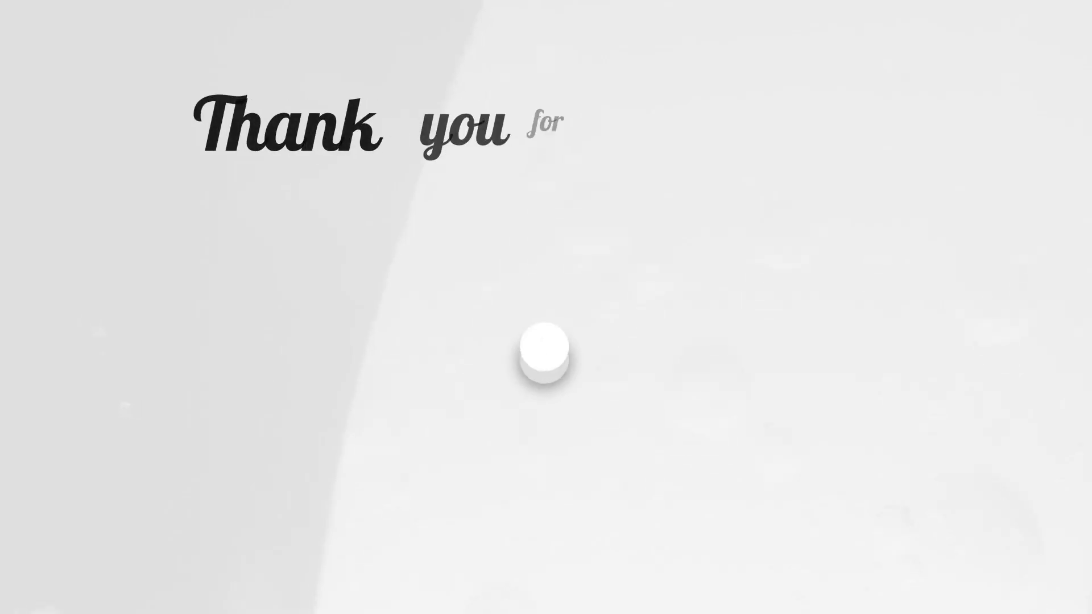